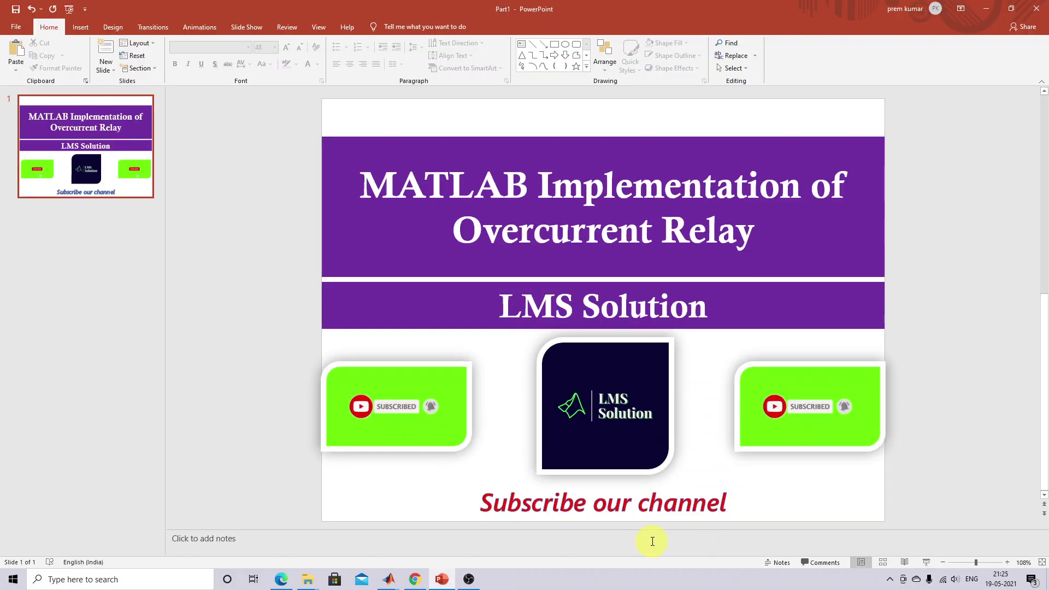
- Switch to the OCR_relay model in Simulink, go up to its top level and open the selected relay subsystem, Subsystem2
{"action": "mouse_move", "coordinate": [398, 578]}
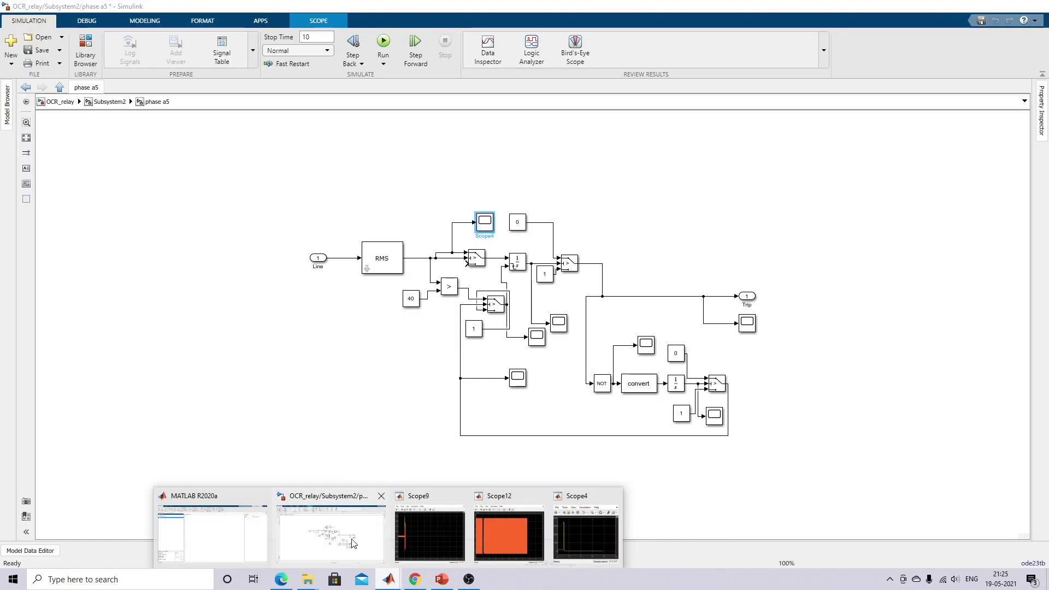
{"action": "left_click", "coordinate": [354, 541]}
{"action": "left_click", "coordinate": [64, 104]}
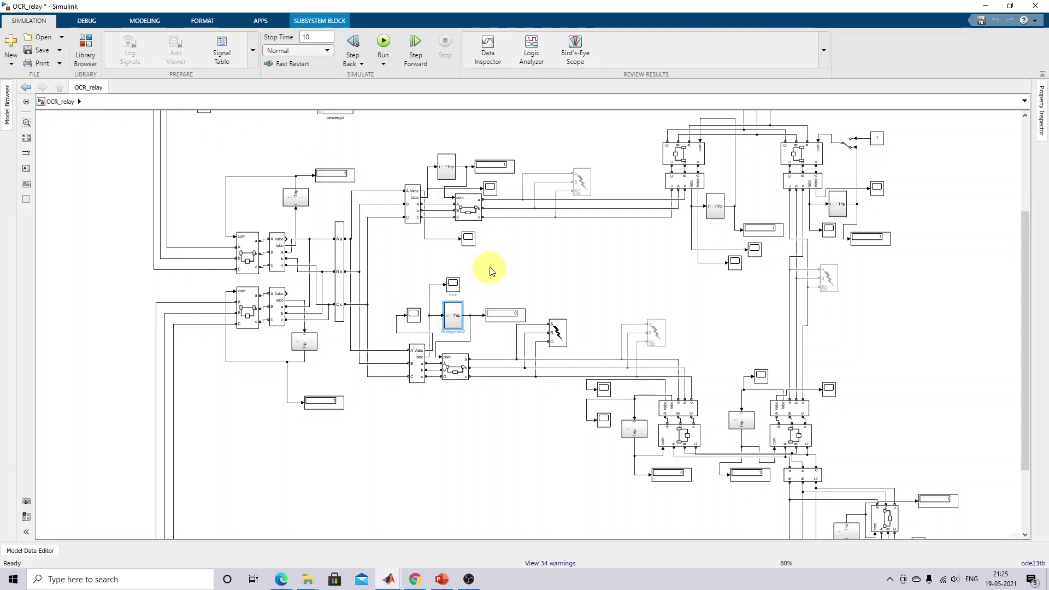
{"action": "double_click", "coordinate": [457, 313]}
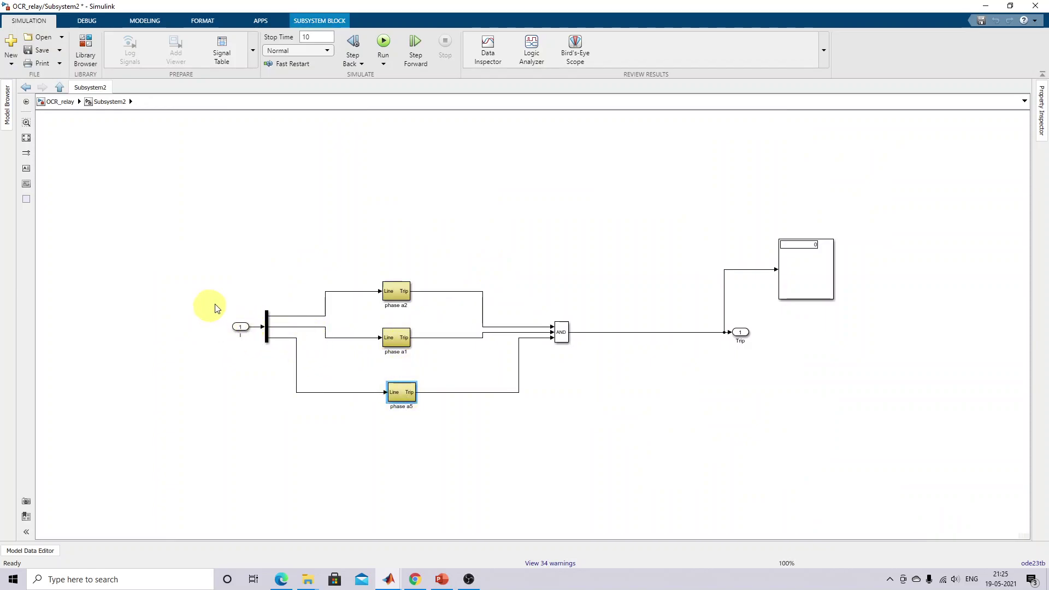
- Look over the signal splitter and the phase blocks, and open the phase a5 subsystem
{"action": "left_click", "coordinate": [268, 330]}
{"action": "left_click", "coordinate": [387, 336]}
{"action": "left_click", "coordinate": [399, 393]}
{"action": "double_click", "coordinate": [404, 394]}
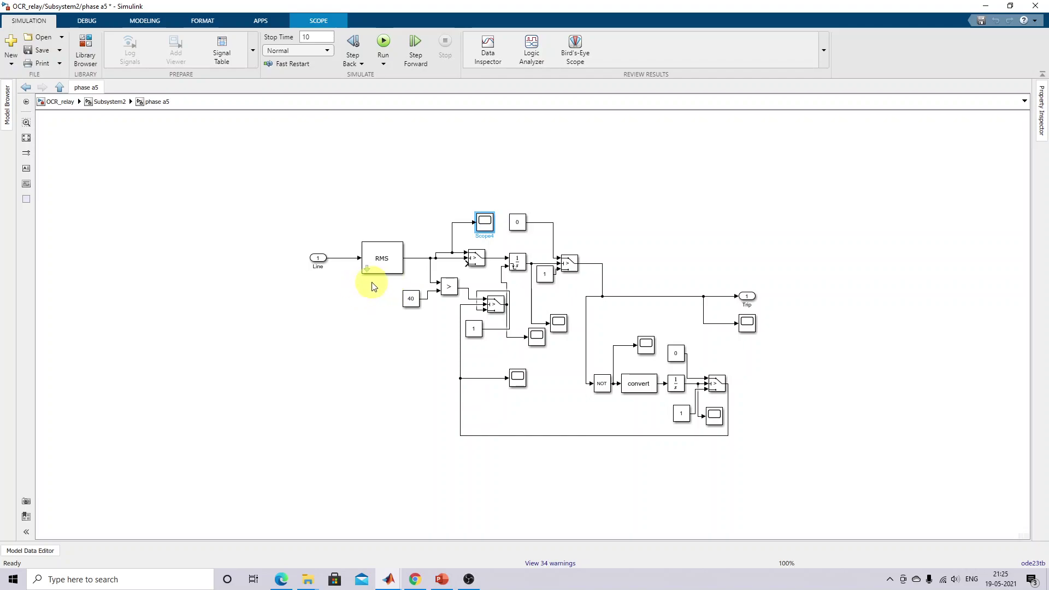
- Underline the RMS block, the four switches and the first integrator with the screen pen, and clear the marks
{"action": "key", "text": "ctrl+shift+d"}
{"action": "left_click_drag", "start_coordinate": [361, 285], "coordinate": [406, 286]}
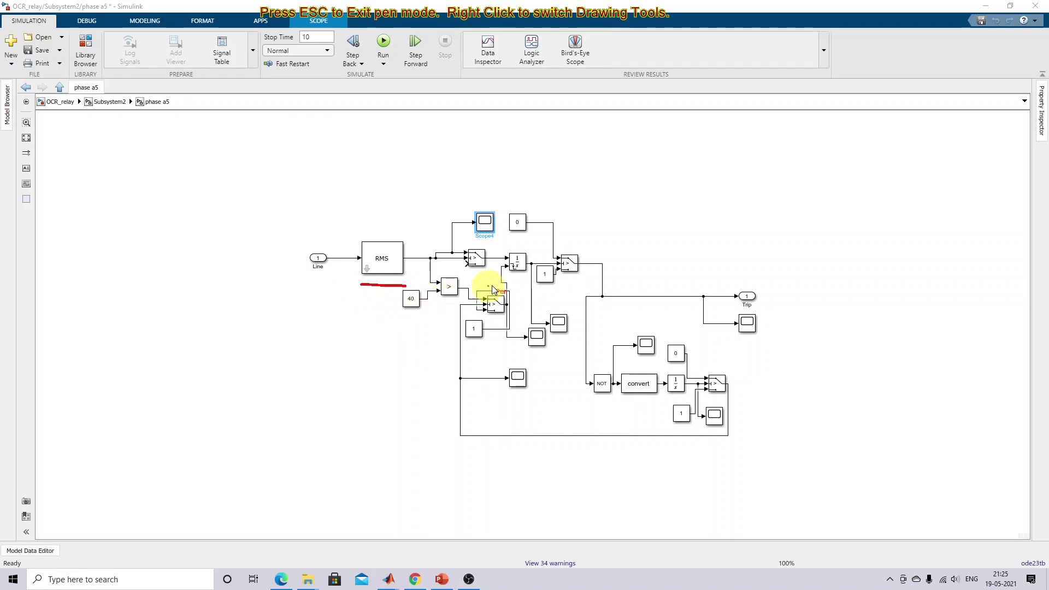
{"action": "left_click_drag", "start_coordinate": [468, 274], "coordinate": [485, 275]}
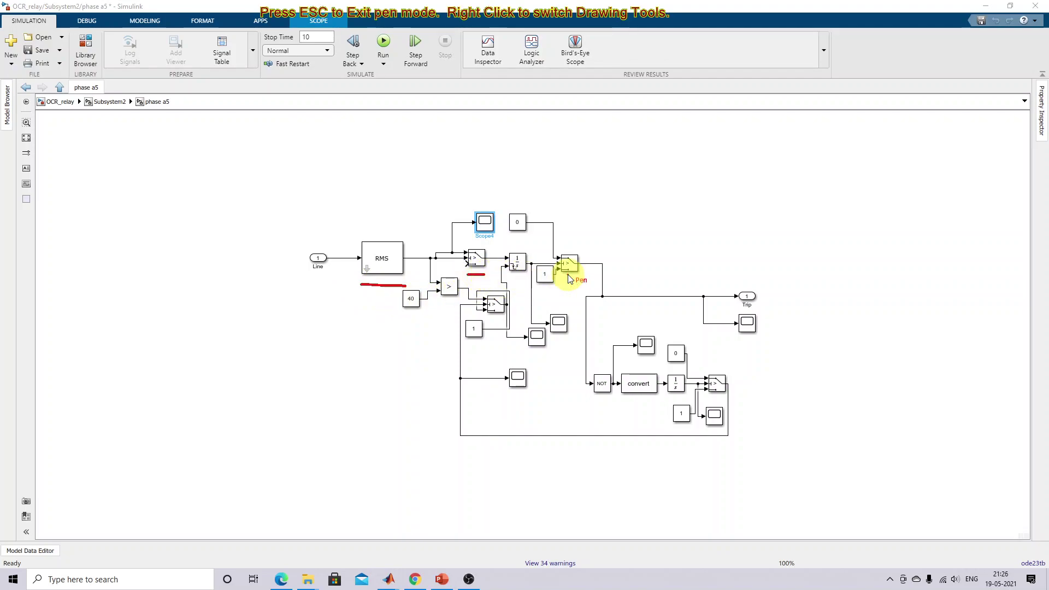
{"action": "left_click_drag", "start_coordinate": [563, 276], "coordinate": [576, 276]}
{"action": "left_click_drag", "start_coordinate": [488, 321], "coordinate": [505, 321]}
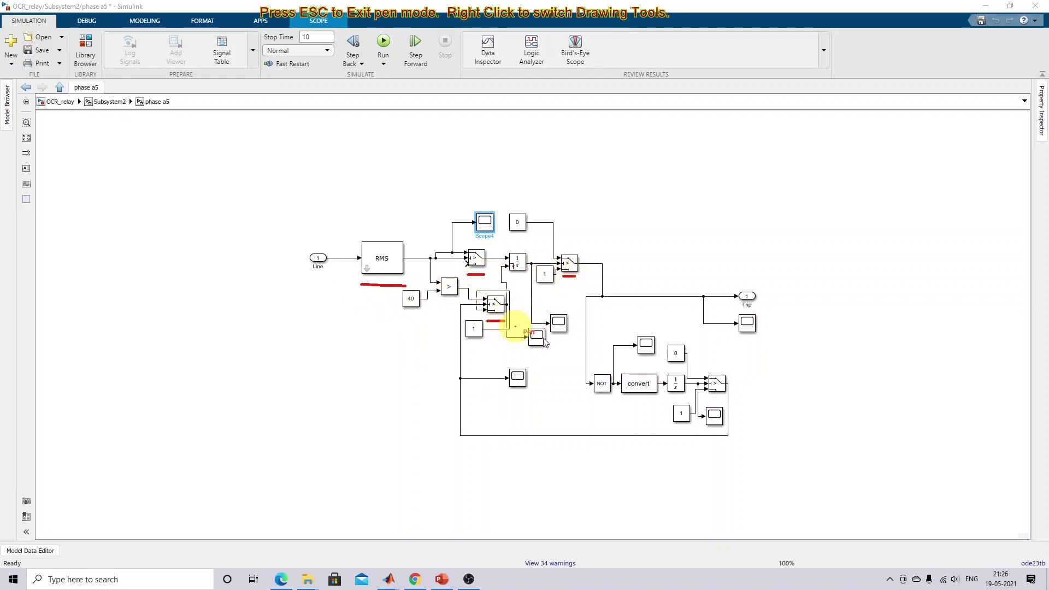
{"action": "left_click_drag", "start_coordinate": [710, 397], "coordinate": [724, 397]}
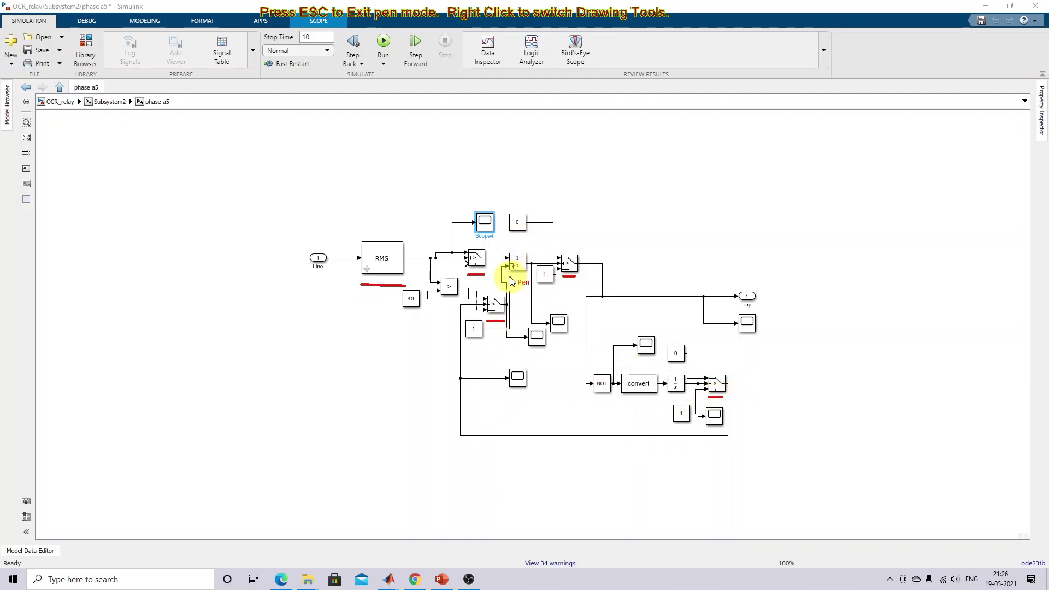
{"action": "left_click_drag", "start_coordinate": [510, 277], "coordinate": [523, 277]}
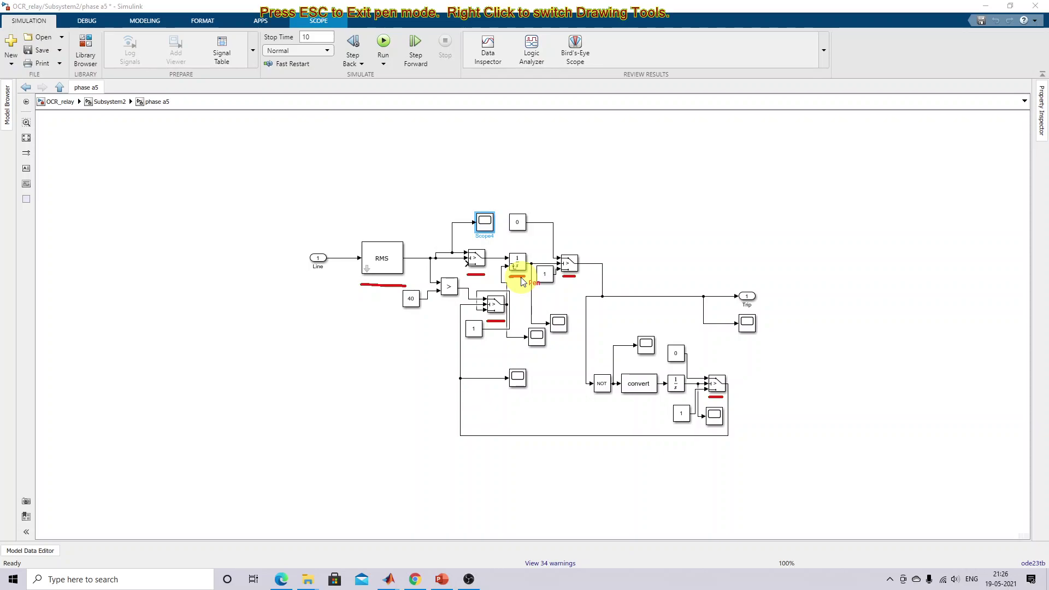
{"action": "key", "text": "Escape"}
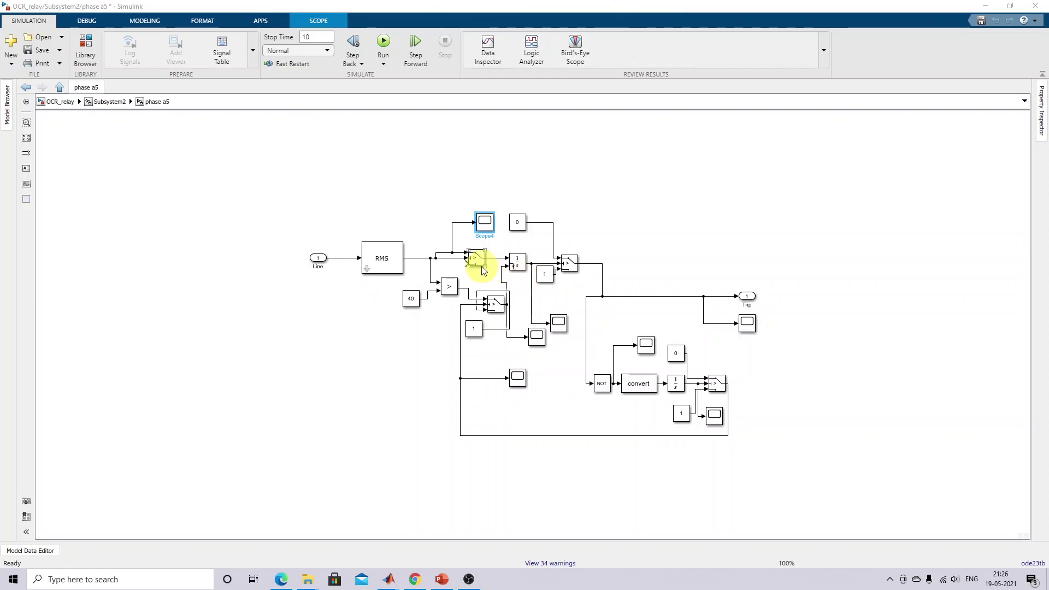
- Underline the first switch, the switch after the integrator and the constant 40 with the screen pen, and clear the marks
{"action": "key", "text": "F12"}
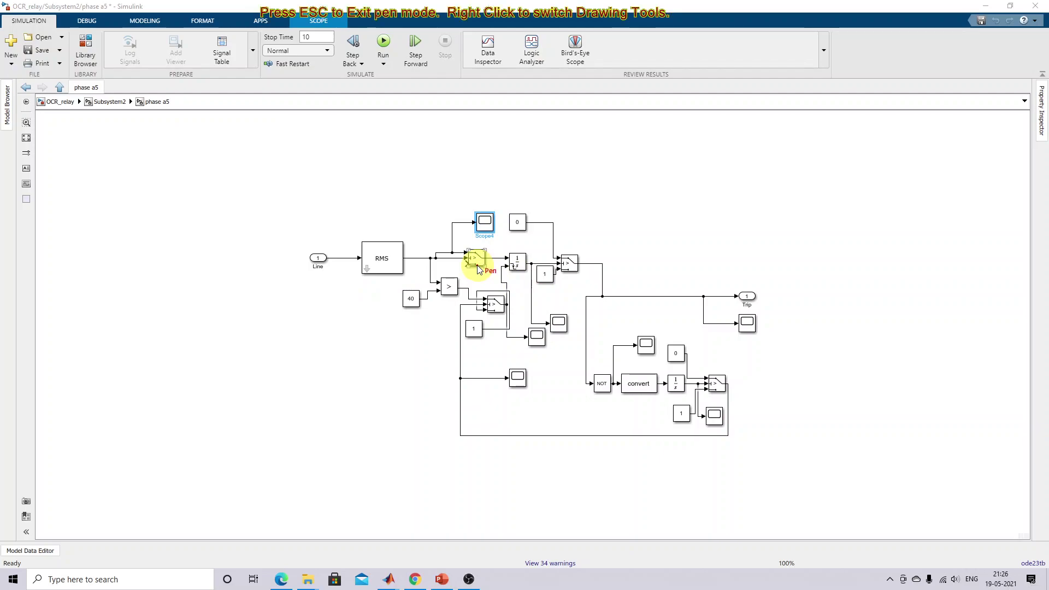
{"action": "left_click_drag", "start_coordinate": [464, 271], "coordinate": [484, 270]}
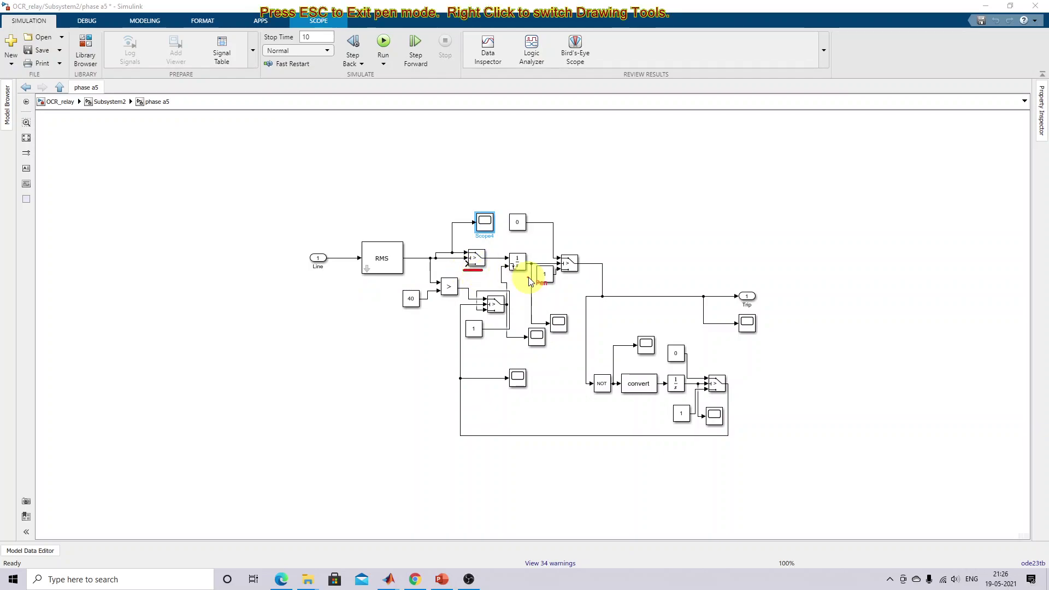
{"action": "left_click_drag", "start_coordinate": [563, 276], "coordinate": [578, 276]}
{"action": "left_click_drag", "start_coordinate": [401, 311], "coordinate": [421, 314]}
{"action": "key", "text": "Escape"}
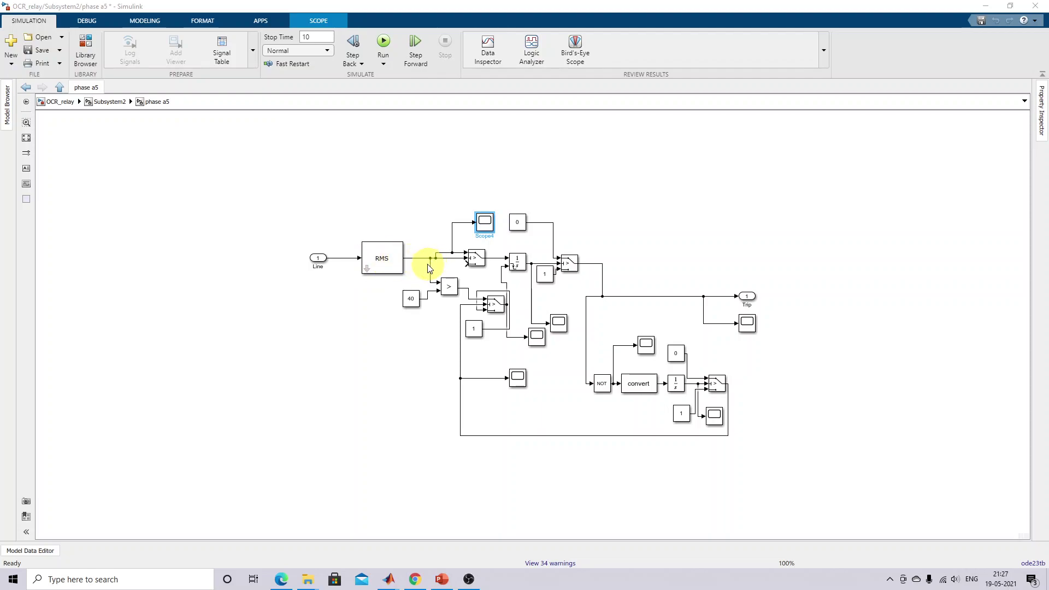
- Review the threshold setting of the first switch after the RMS block and close its parameters without changes
{"action": "double_click", "coordinate": [479, 265]}
{"action": "double_click", "coordinate": [515, 265]}
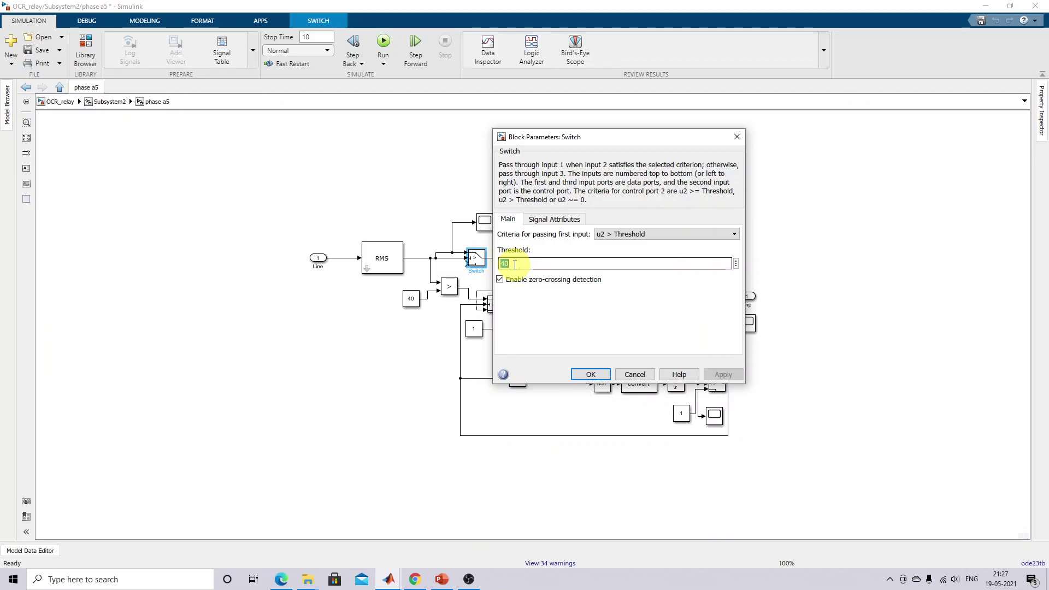
{"action": "left_click", "coordinate": [589, 375]}
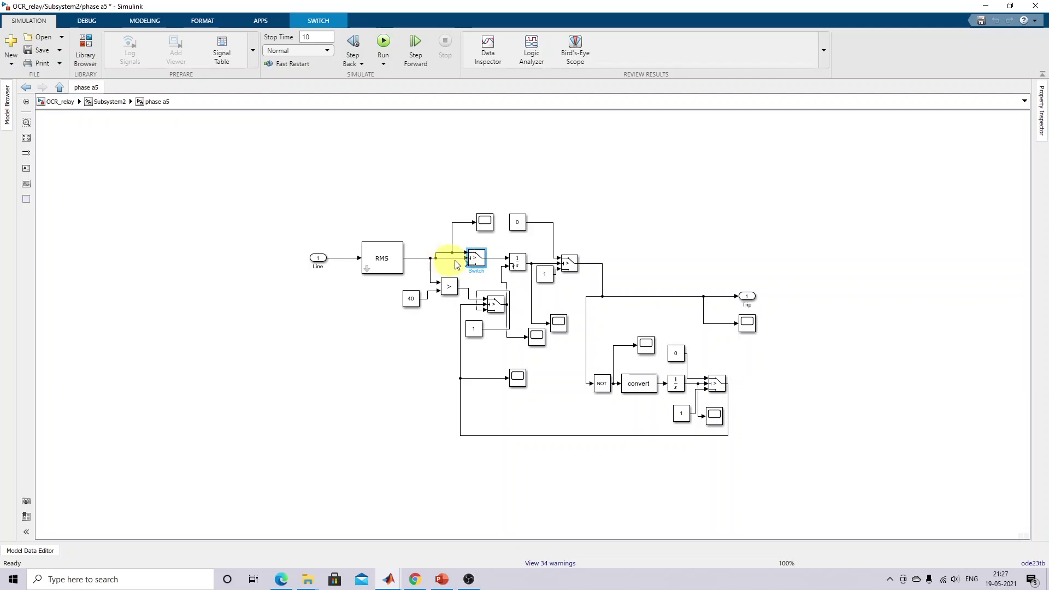
{"action": "mouse_move", "coordinate": [456, 265]}
{"action": "left_mouse_down"}
{"action": "mouse_move", "coordinate": [475, 257]}
{"action": "mouse_move", "coordinate": [476, 266]}
{"action": "left_mouse_up"}
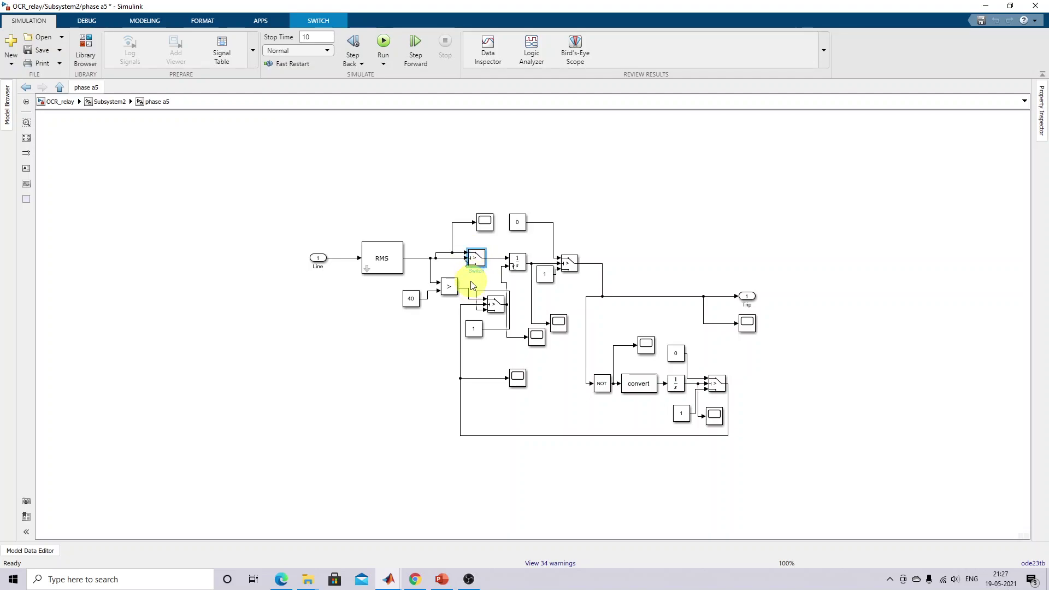
{"action": "left_click", "coordinate": [469, 281]}
- Mark the input and output signals of the first integrator with the screen pen, and clear the marks
{"action": "key", "text": "F12"}
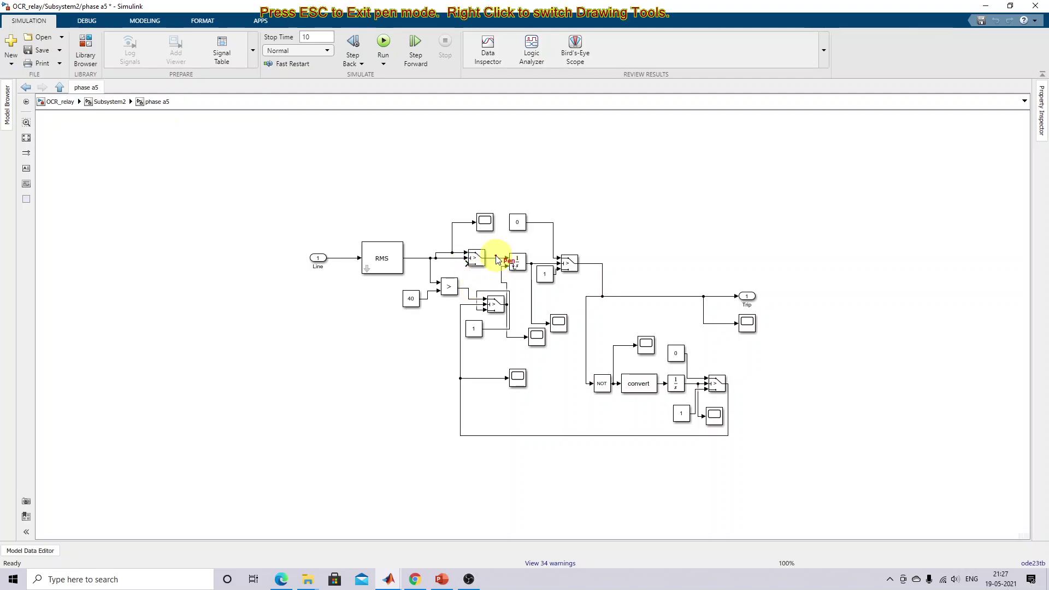
{"action": "left_click_drag", "start_coordinate": [494, 250], "coordinate": [541, 260]}
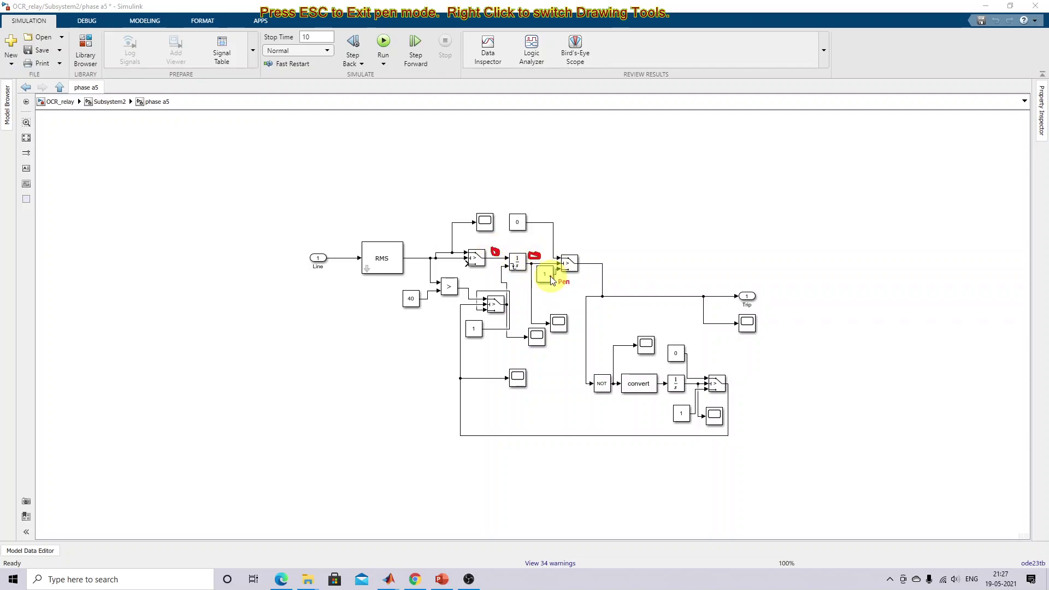
{"action": "key", "text": "Escape"}
- Review the threshold setting of Switch1, which follows the first integrator, and close its parameters without changes
{"action": "double_click", "coordinate": [571, 263]}
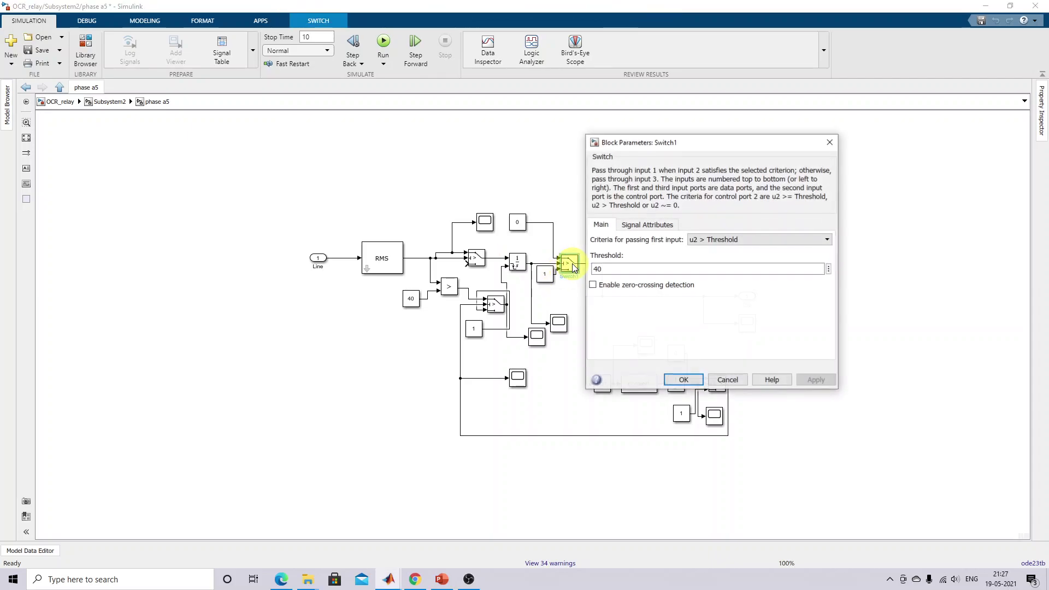
{"action": "left_click_drag", "start_coordinate": [595, 269], "coordinate": [603, 269]}
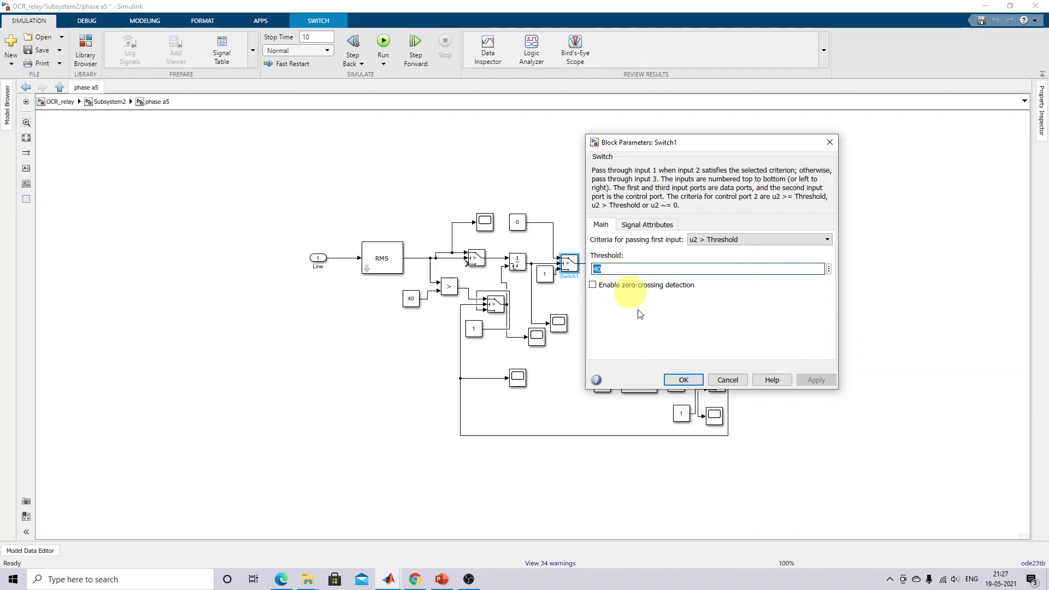
{"action": "left_click", "coordinate": [677, 380]}
{"action": "left_click_drag", "start_coordinate": [536, 267], "coordinate": [561, 264]}
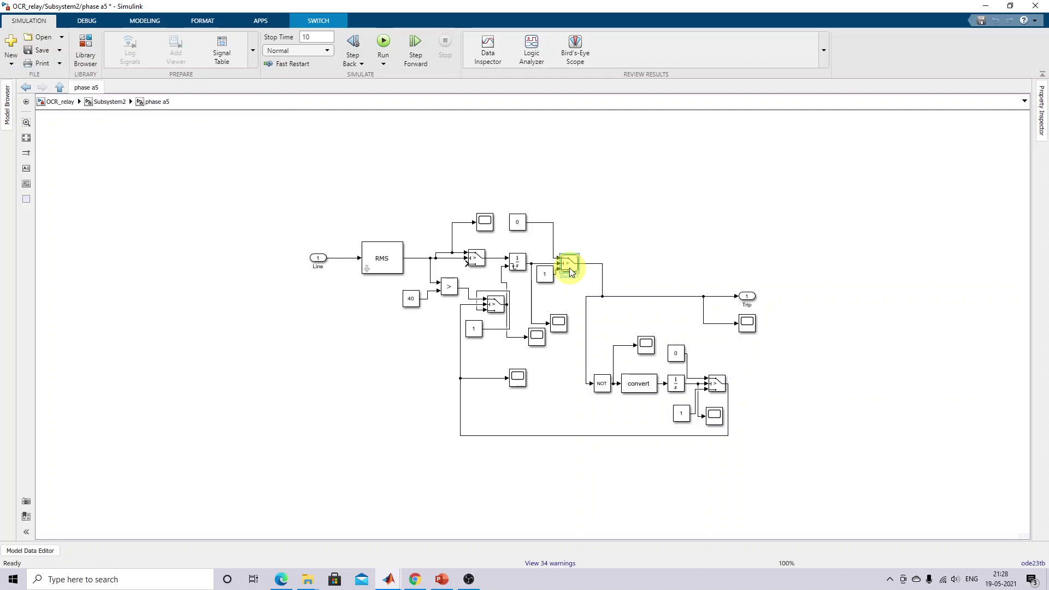
{"action": "left_click", "coordinate": [549, 270]}
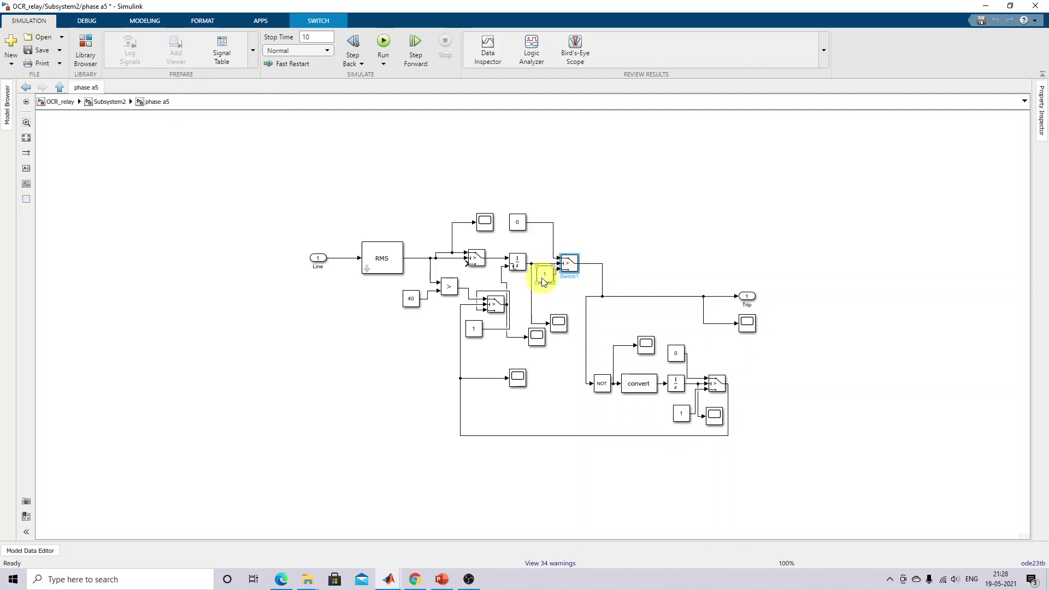
- Trace the path from the constant 1 through Switch1 towards the Trip output with the screen pen, and clear the drawing
{"action": "key", "text": "F9"}
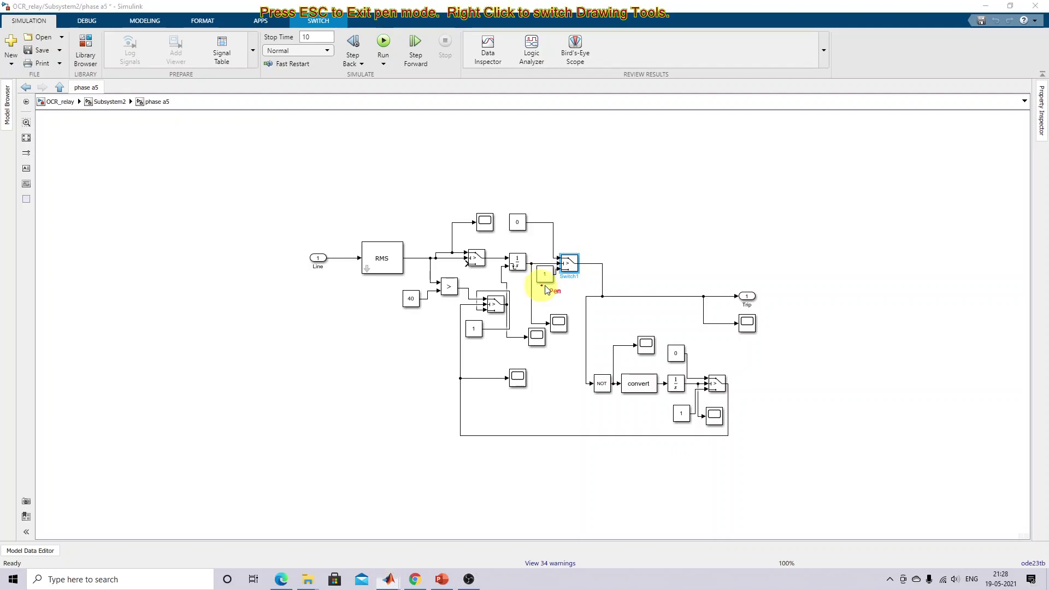
{"action": "mouse_move", "coordinate": [539, 285]}
{"action": "left_mouse_down"}
{"action": "mouse_move", "coordinate": [585, 272]}
{"action": "mouse_move", "coordinate": [594, 294]}
{"action": "mouse_move", "coordinate": [669, 293]}
{"action": "left_mouse_up"}
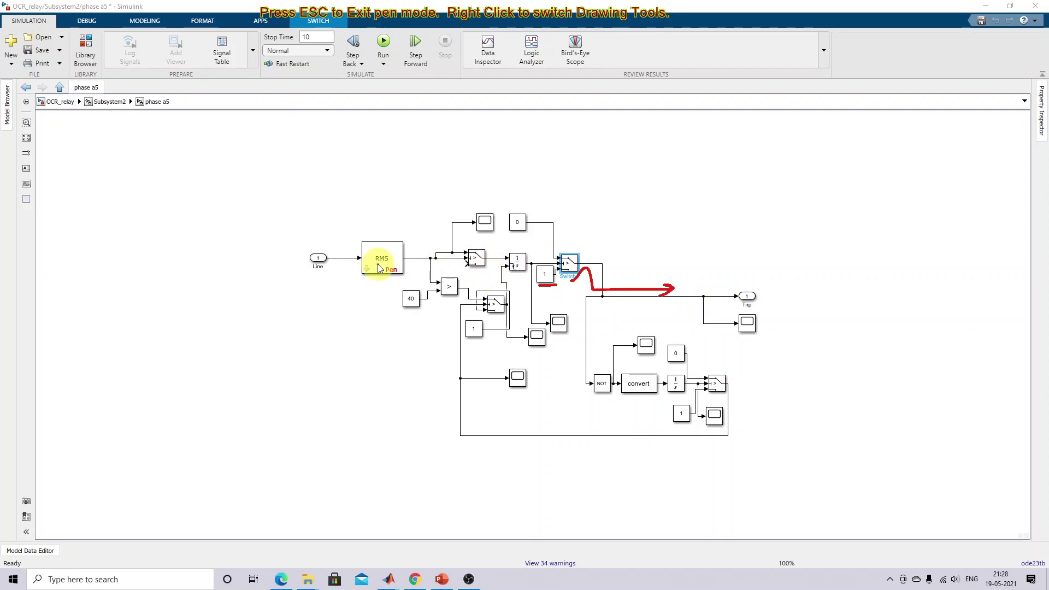
{"action": "left_click", "coordinate": [424, 261]}
{"action": "key", "text": "Escape"}
- Check the first switch's threshold again and close its parameters without changes
{"action": "double_click", "coordinate": [475, 261]}
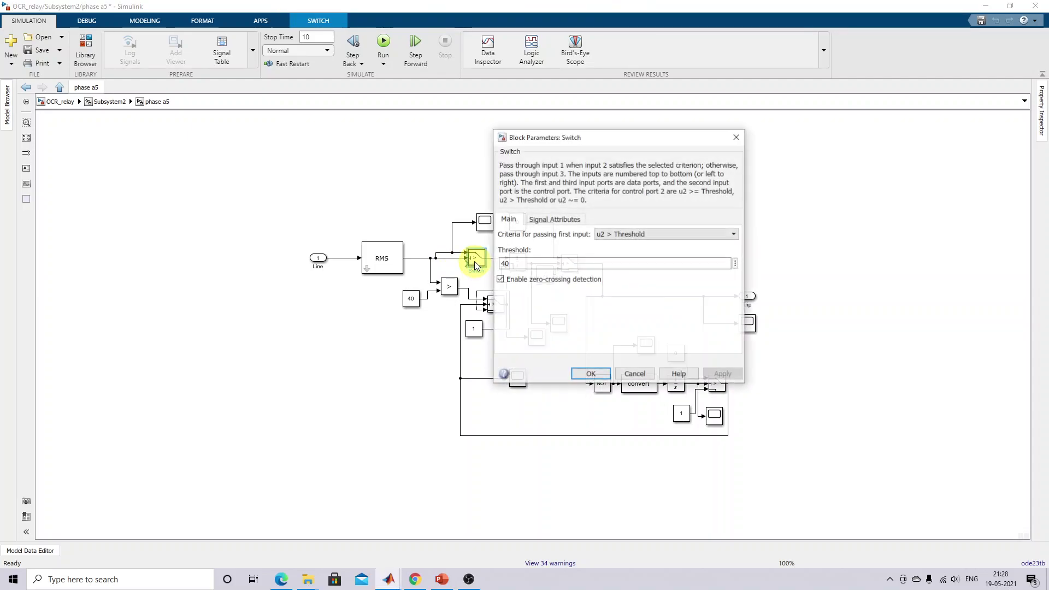
{"action": "double_click", "coordinate": [503, 263]}
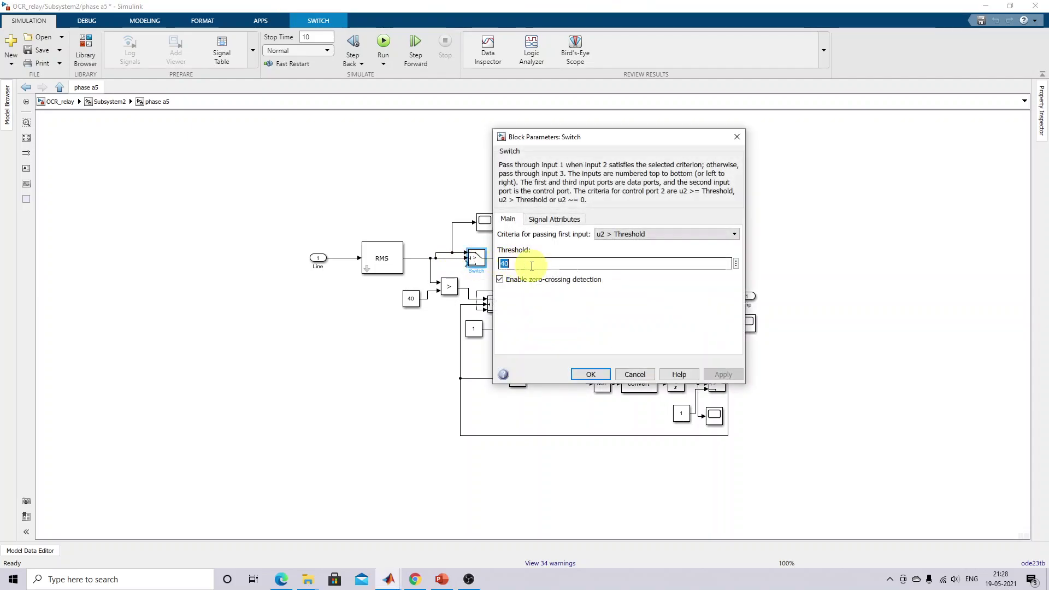
{"action": "left_click", "coordinate": [591, 376]}
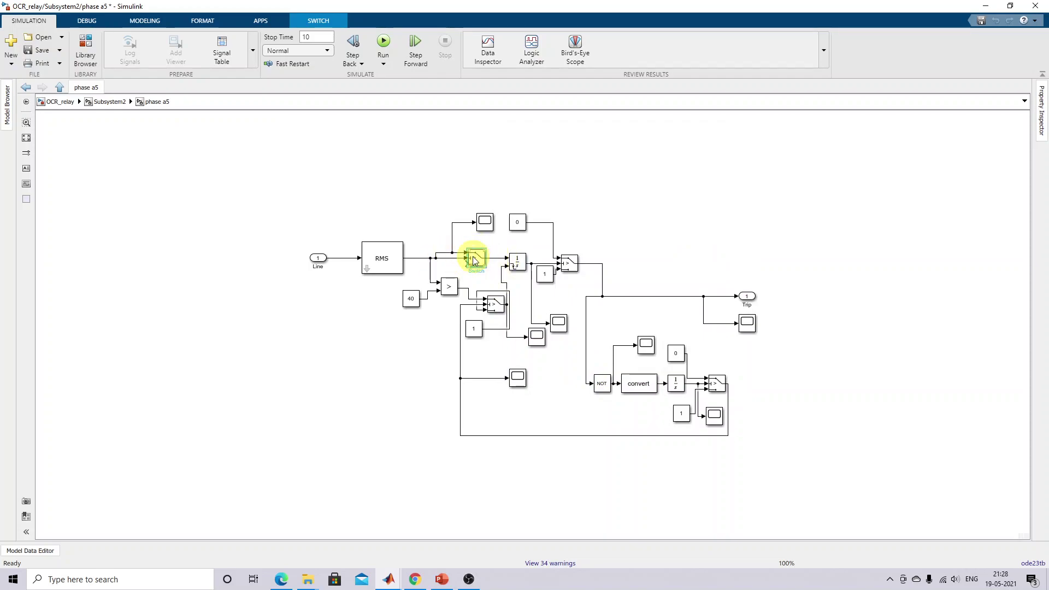
- Trace the RMS signal through the first switch to the integrator, sketch a rising, saturating curve beside it, and clear the drawing
{"action": "left_click", "coordinate": [474, 260]}
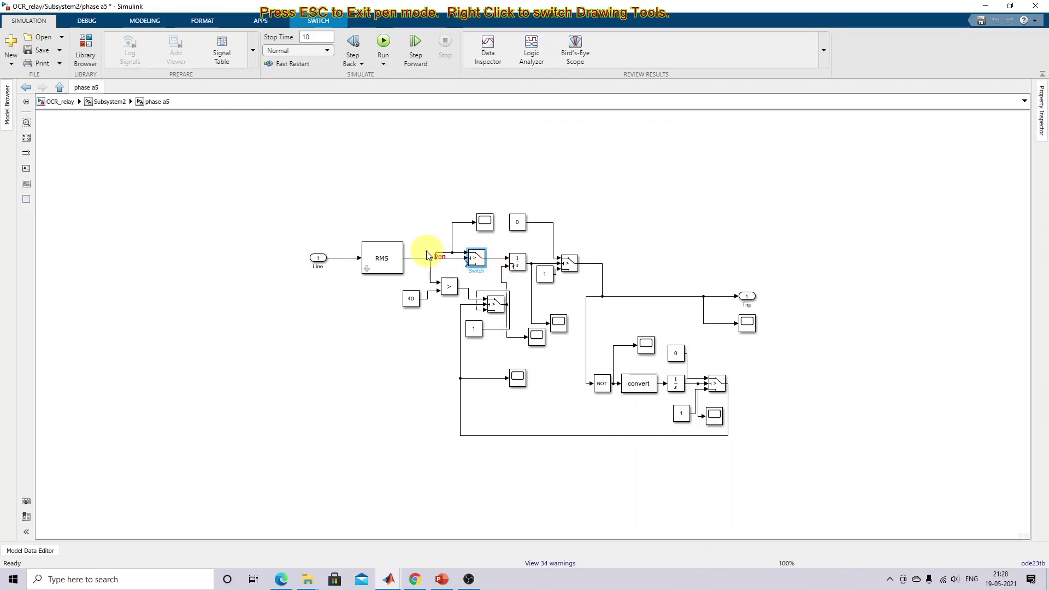
{"action": "mouse_move", "coordinate": [424, 251]}
{"action": "left_mouse_down"}
{"action": "mouse_move", "coordinate": [484, 246]}
{"action": "mouse_move", "coordinate": [507, 256]}
{"action": "left_mouse_up"}
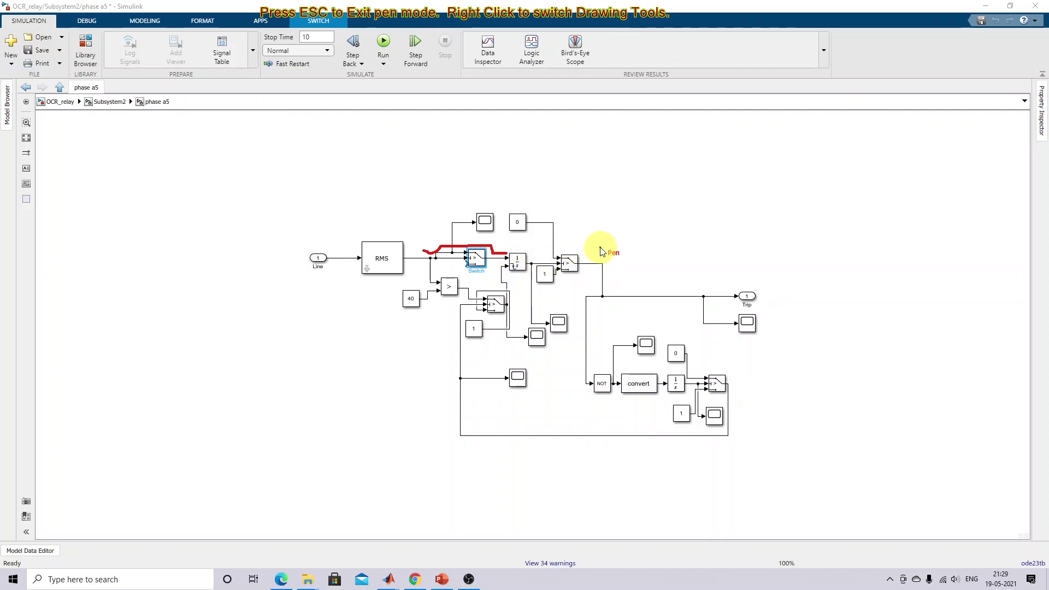
{"action": "left_click_drag", "start_coordinate": [621, 211], "coordinate": [621, 263]}
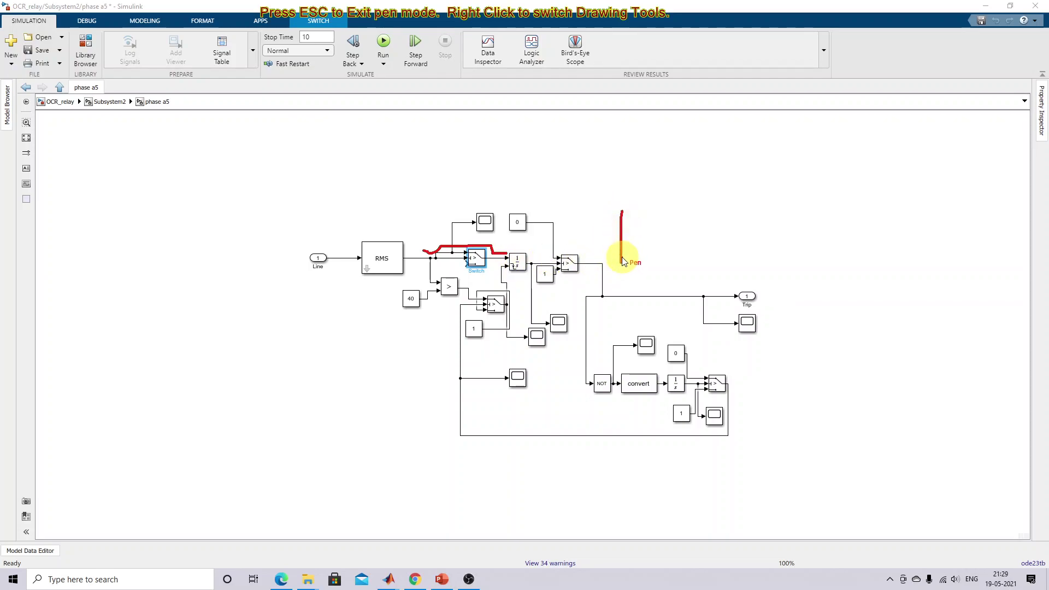
{"action": "mouse_move", "coordinate": [633, 240]}
{"action": "left_mouse_down"}
{"action": "mouse_move", "coordinate": [640, 223]}
{"action": "mouse_move", "coordinate": [669, 216]}
{"action": "left_mouse_up"}
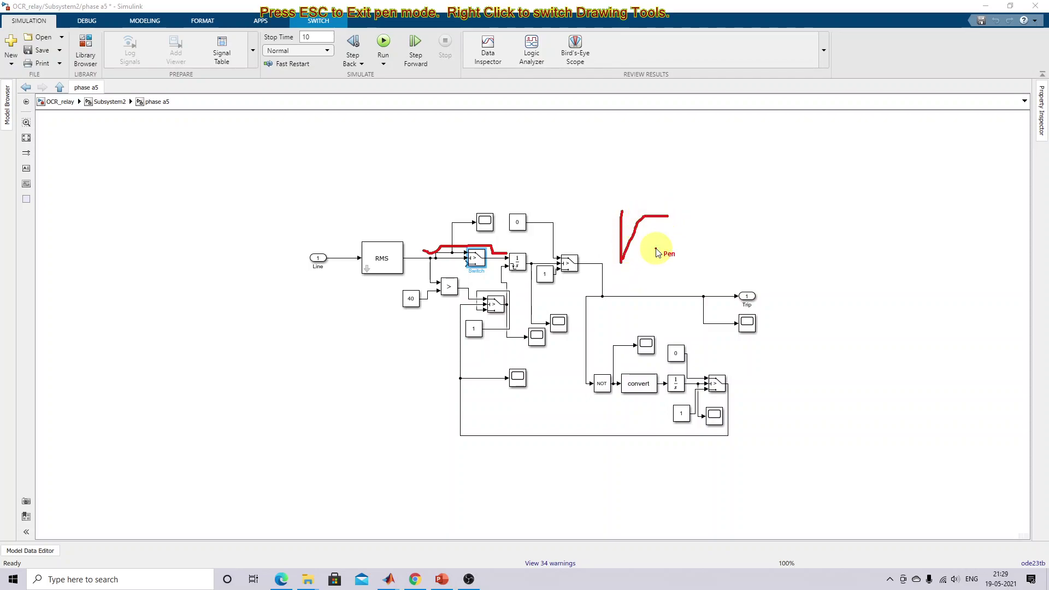
{"action": "key", "text": "Escape"}
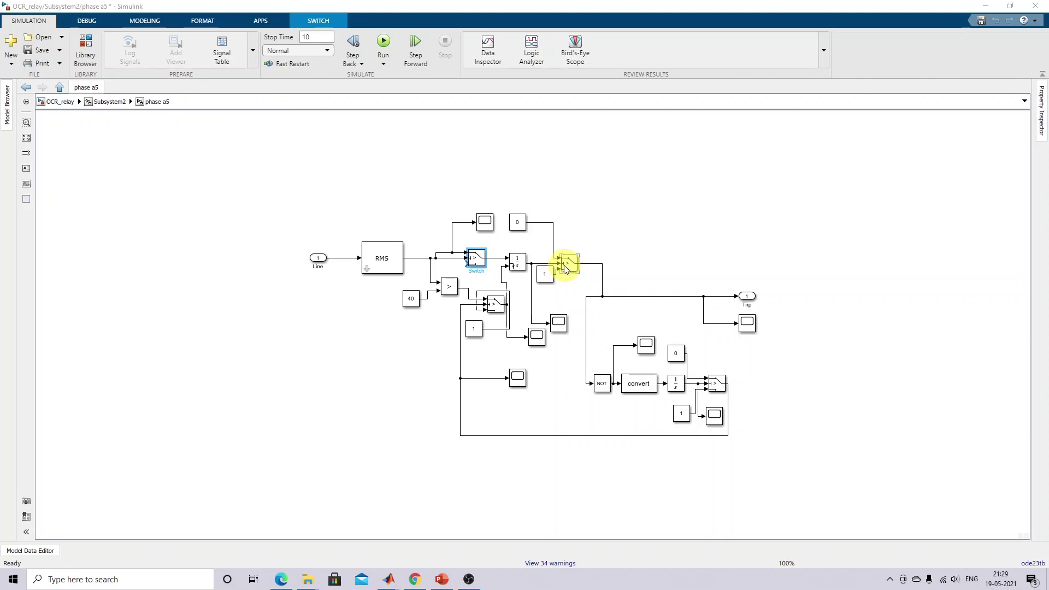
- Trace the constant 0 through Switch1 to the Trip output with the screen pen, clear it, and return to the OCR_relay top level
{"action": "key", "text": "F12"}
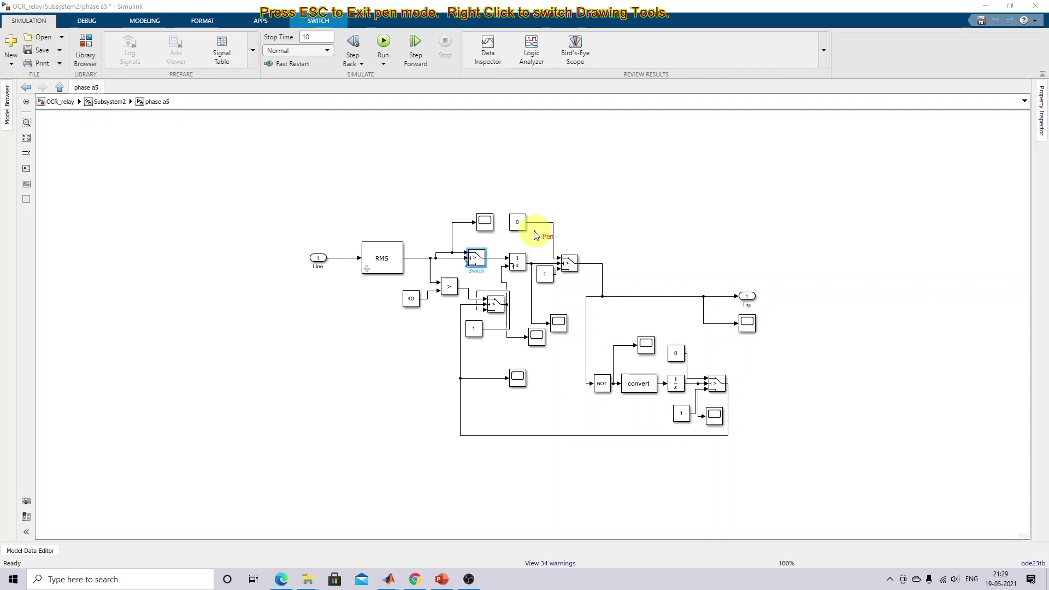
{"action": "mouse_move", "coordinate": [522, 234]}
{"action": "left_mouse_down"}
{"action": "mouse_move", "coordinate": [542, 249]}
{"action": "mouse_move", "coordinate": [580, 247]}
{"action": "mouse_move", "coordinate": [587, 280]}
{"action": "mouse_move", "coordinate": [714, 285]}
{"action": "left_mouse_up"}
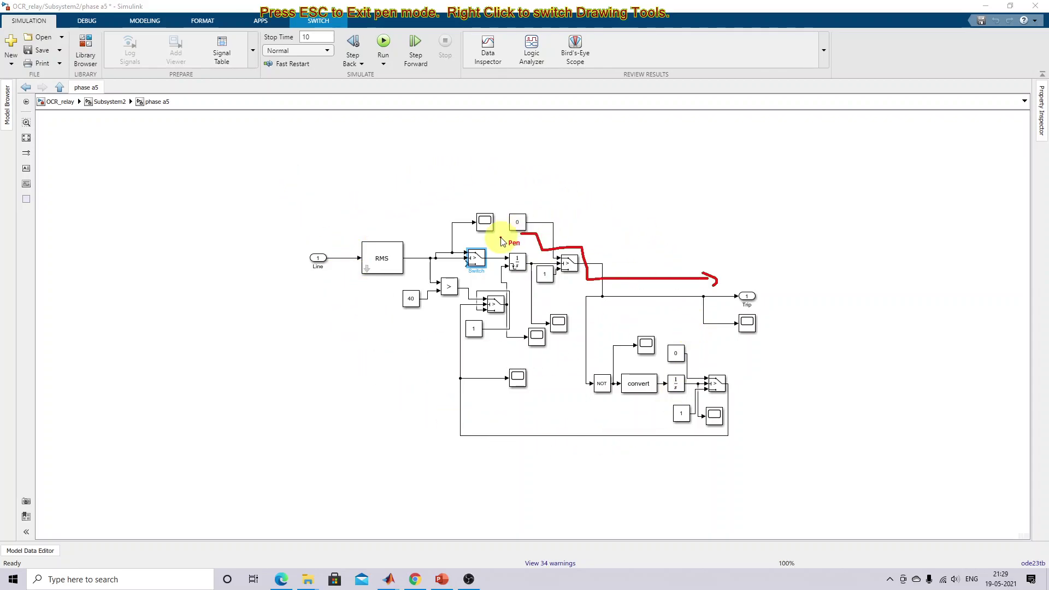
{"action": "key", "text": "Escape"}
{"action": "left_click", "coordinate": [51, 103]}
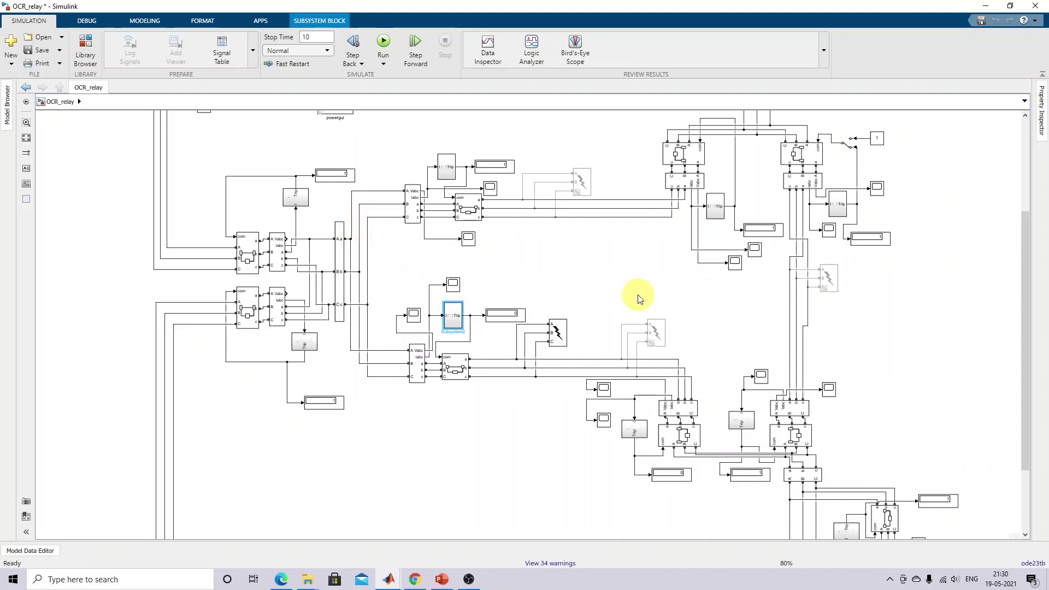
- Switch to Edge and show the single-line diagram in the OC and distance relay design project PDF full screen, with the screen pen active
{"action": "mouse_move", "coordinate": [1021, 300]}
{"action": "left_mouse_down"}
{"action": "mouse_move", "coordinate": [1019, 200]}
{"action": "mouse_move", "coordinate": [1022, 363]}
{"action": "mouse_move", "coordinate": [1032, 290]}
{"action": "left_mouse_up"}
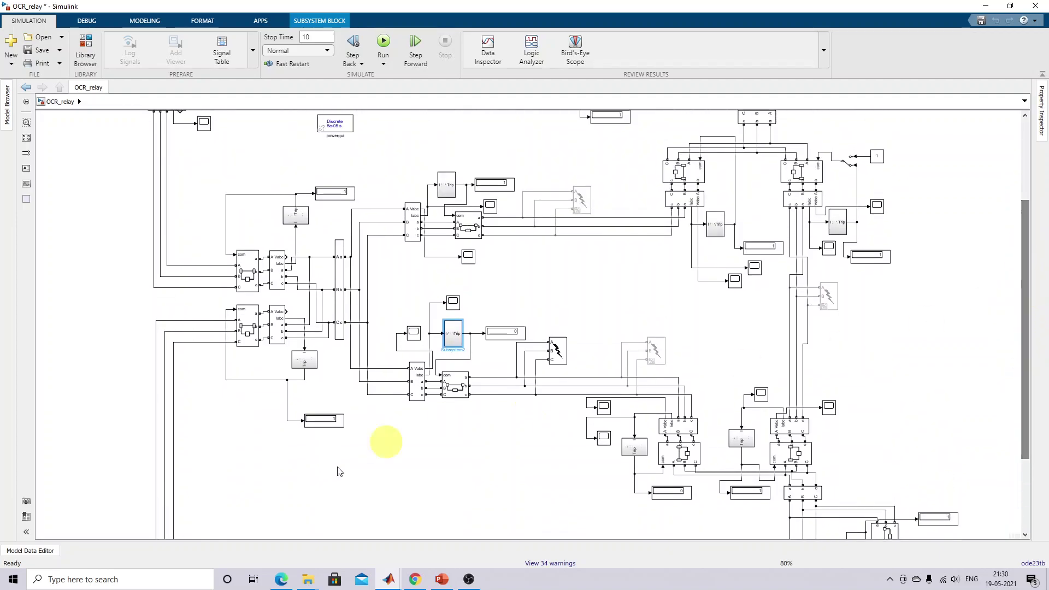
{"action": "left_click", "coordinate": [281, 578]}
{"action": "left_click", "coordinate": [75, 9]}
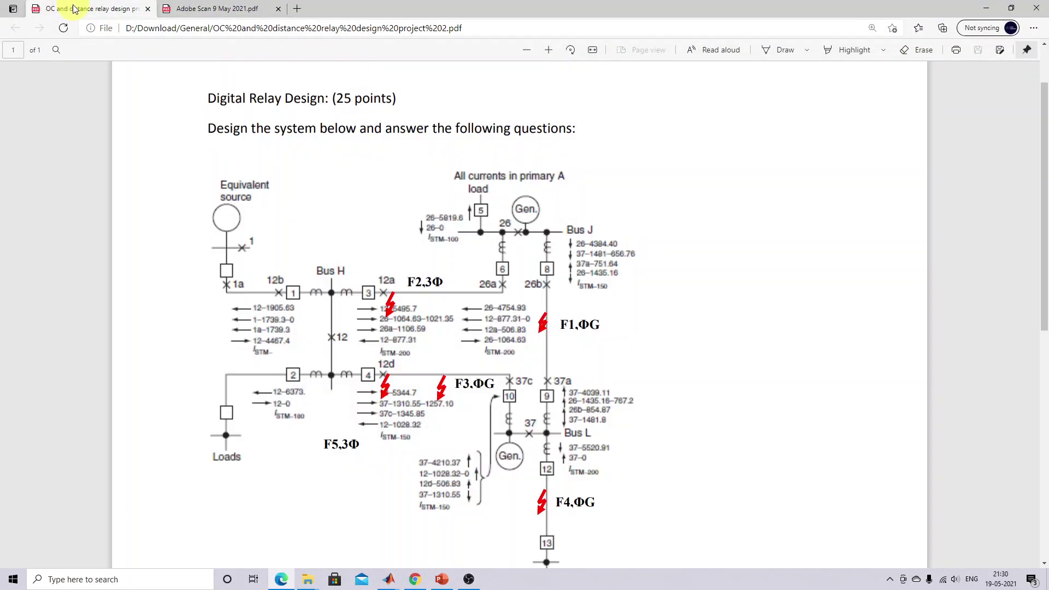
{"action": "scroll", "coordinate": [233, 283], "scroll_direction": "down", "scroll_amount": 2}
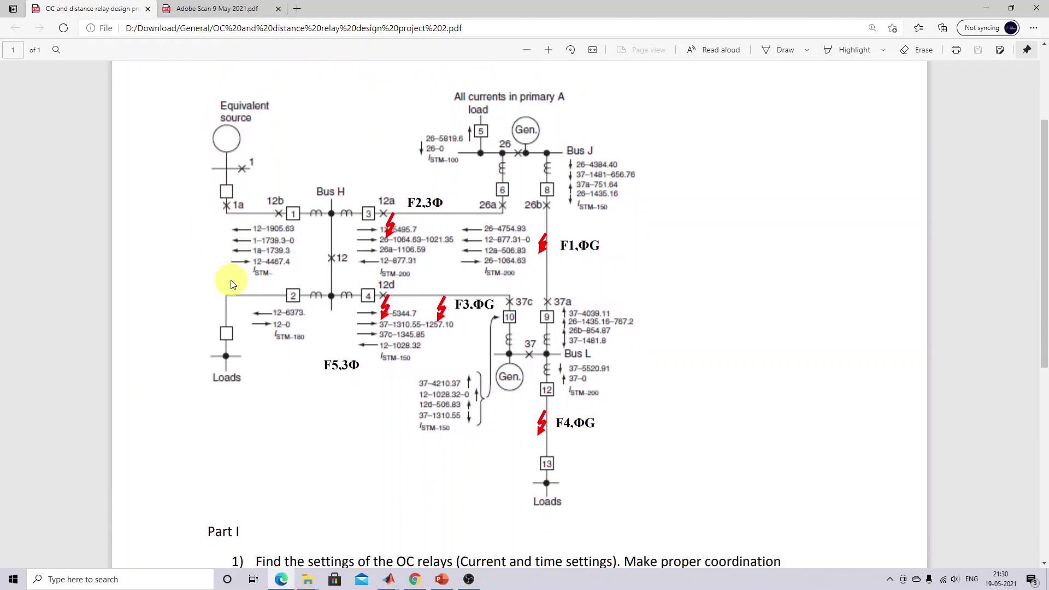
{"action": "scroll", "coordinate": [230, 284], "scroll_direction": "up", "scroll_amount": 2}
{"action": "scroll", "coordinate": [230, 283], "scroll_direction": "down", "scroll_amount": 2}
{"action": "key", "text": "F11"}
{"action": "key", "text": "ctrl+F10"}
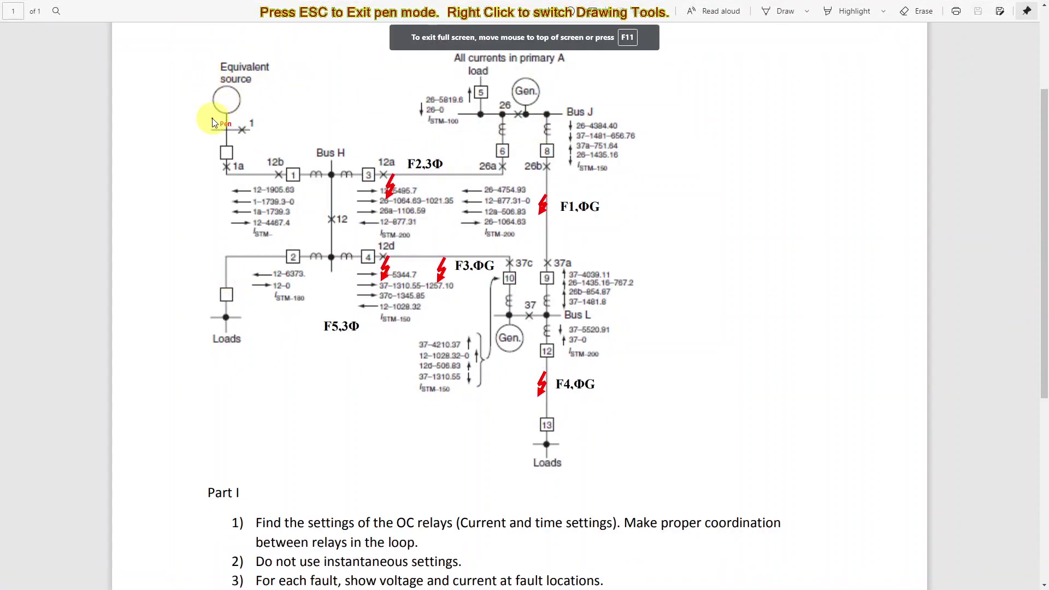
- Mark the equivalent source and both generators with the screen pen, and circle the load-side breaker boxes, including 5 and 13
{"action": "mouse_move", "coordinate": [212, 118]}
{"action": "left_mouse_down"}
{"action": "mouse_move", "coordinate": [258, 119]}
{"action": "mouse_move", "coordinate": [249, 92]}
{"action": "mouse_move", "coordinate": [227, 80]}
{"action": "left_mouse_up"}
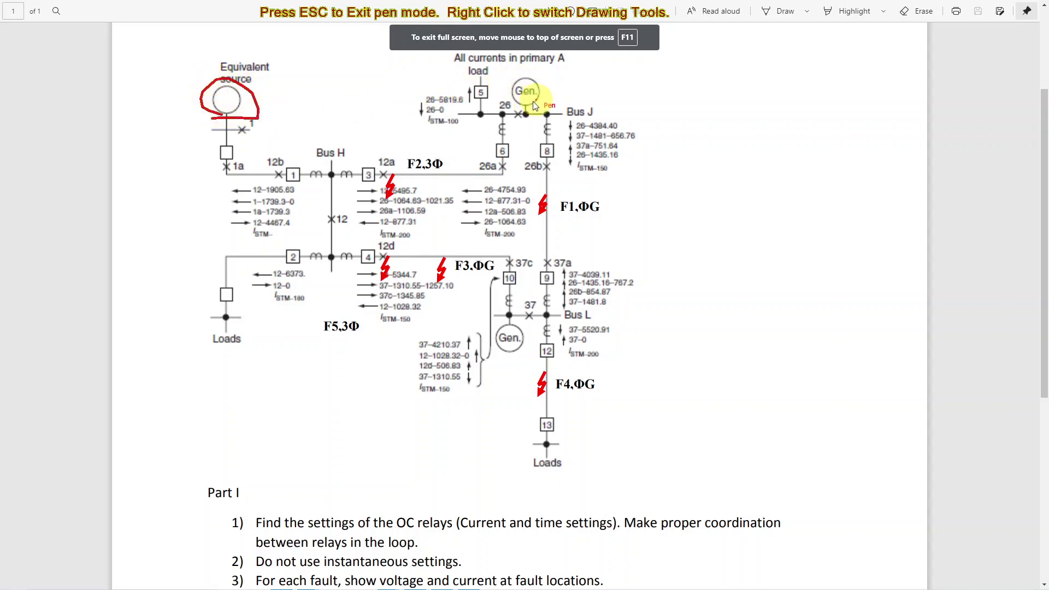
{"action": "left_click_drag", "start_coordinate": [539, 90], "coordinate": [581, 71]}
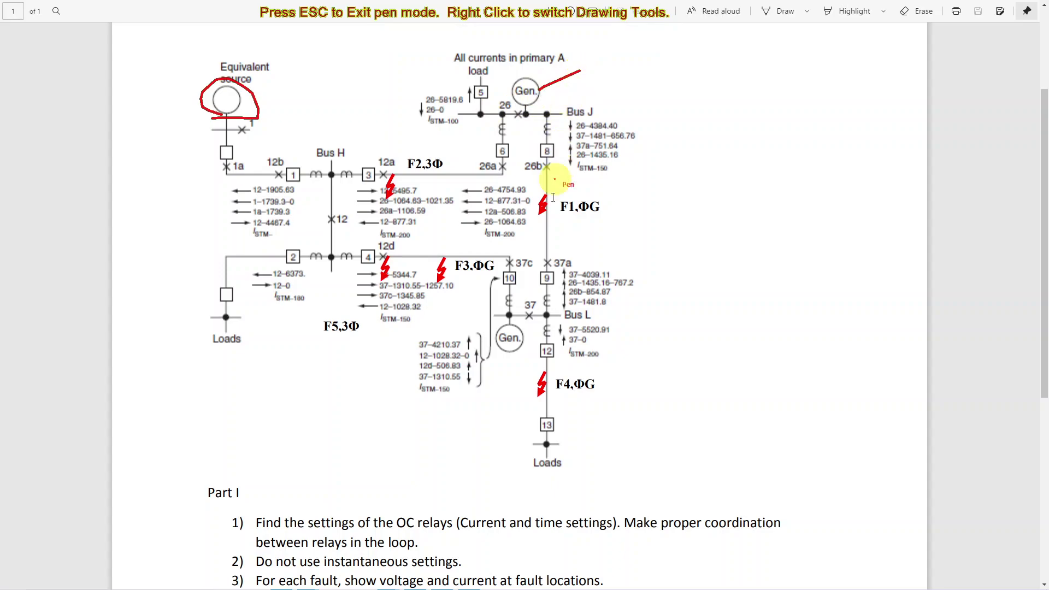
{"action": "left_click_drag", "start_coordinate": [509, 358], "coordinate": [505, 378]}
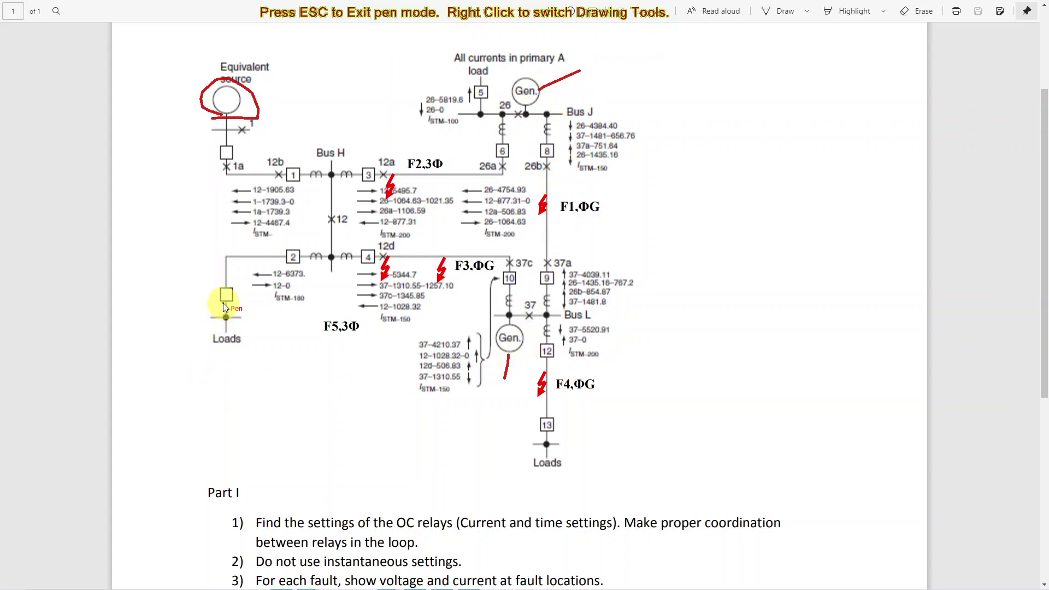
{"action": "mouse_move", "coordinate": [213, 315]}
{"action": "left_mouse_down"}
{"action": "mouse_move", "coordinate": [250, 291]}
{"action": "mouse_move", "coordinate": [223, 285]}
{"action": "mouse_move", "coordinate": [214, 310]}
{"action": "left_mouse_up"}
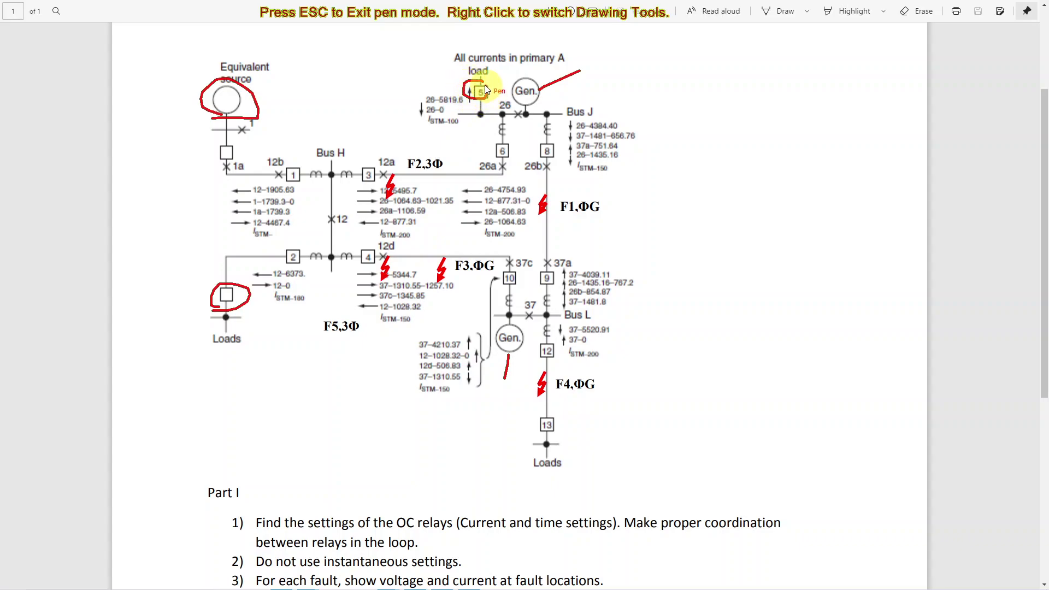
{"action": "left_click_drag", "start_coordinate": [484, 84], "coordinate": [487, 97]}
{"action": "mouse_move", "coordinate": [546, 418]}
{"action": "left_mouse_down"}
{"action": "mouse_move", "coordinate": [520, 438]}
{"action": "mouse_move", "coordinate": [546, 414]}
{"action": "left_mouse_up"}
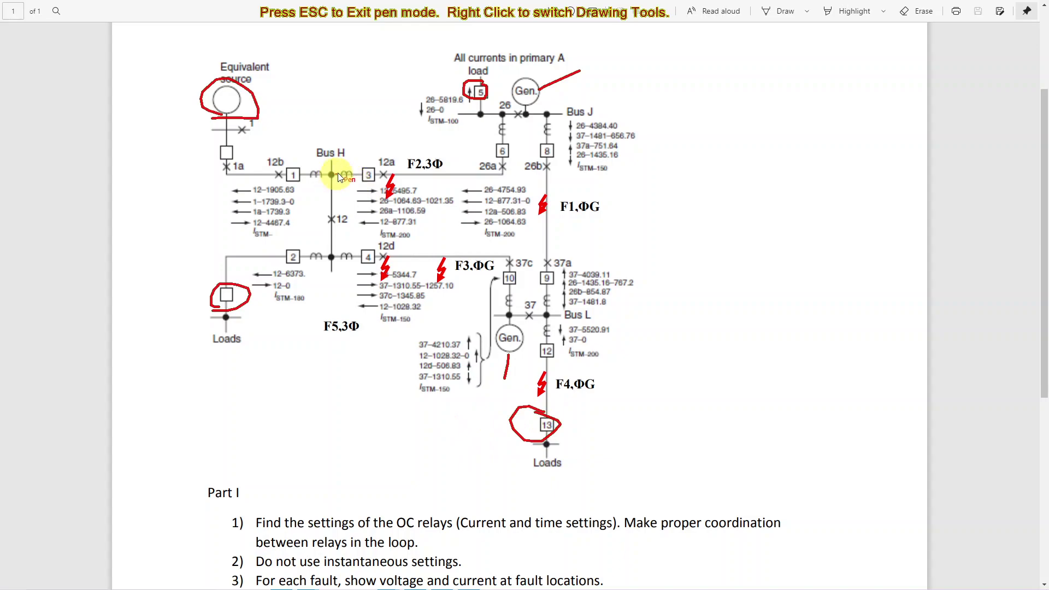
- Trace Bus H, Bus J and Bus L on the single-line diagram with the screen pen
{"action": "left_click_drag", "start_coordinate": [332, 175], "coordinate": [342, 275]}
{"action": "left_click_drag", "start_coordinate": [486, 113], "coordinate": [555, 112]}
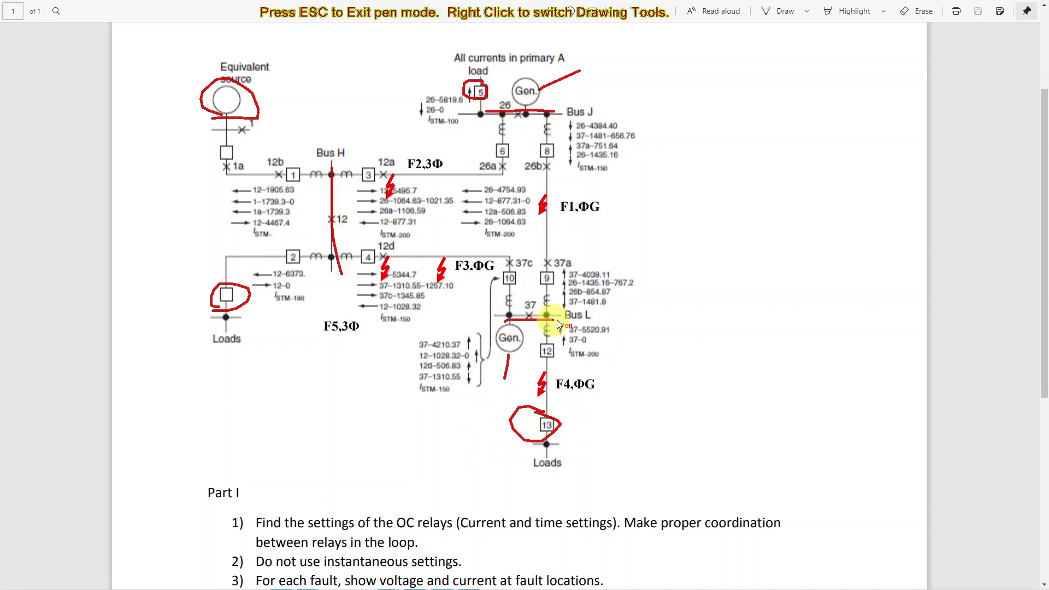
{"action": "left_click_drag", "start_coordinate": [557, 320], "coordinate": [562, 319]}
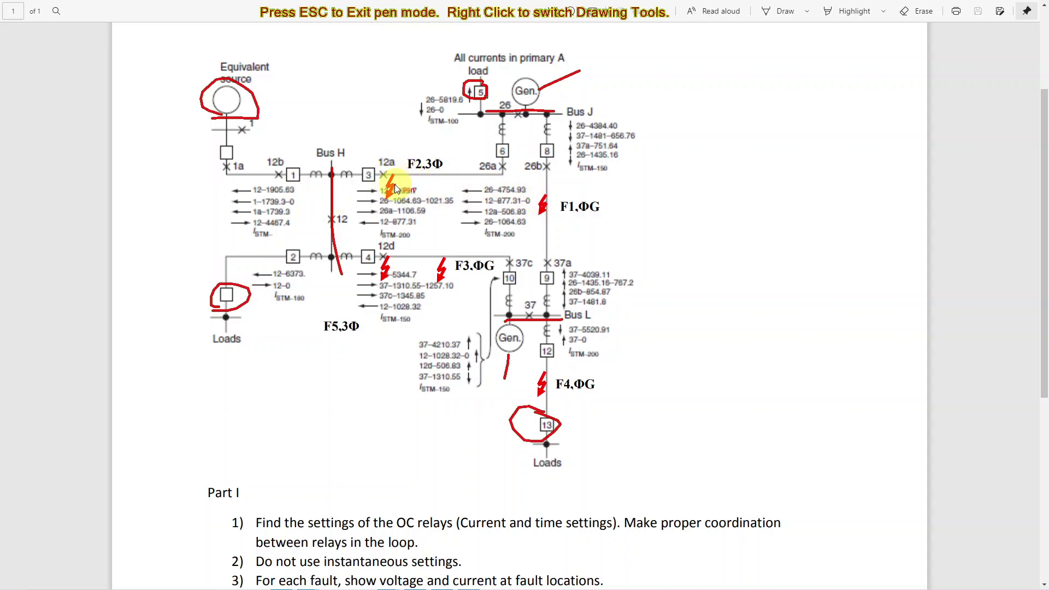
- Underline the fault types of F2, F5, F3, F1 and F4 with the screen pen, and clear the drawing
{"action": "left_click_drag", "start_coordinate": [425, 171], "coordinate": [443, 170]}
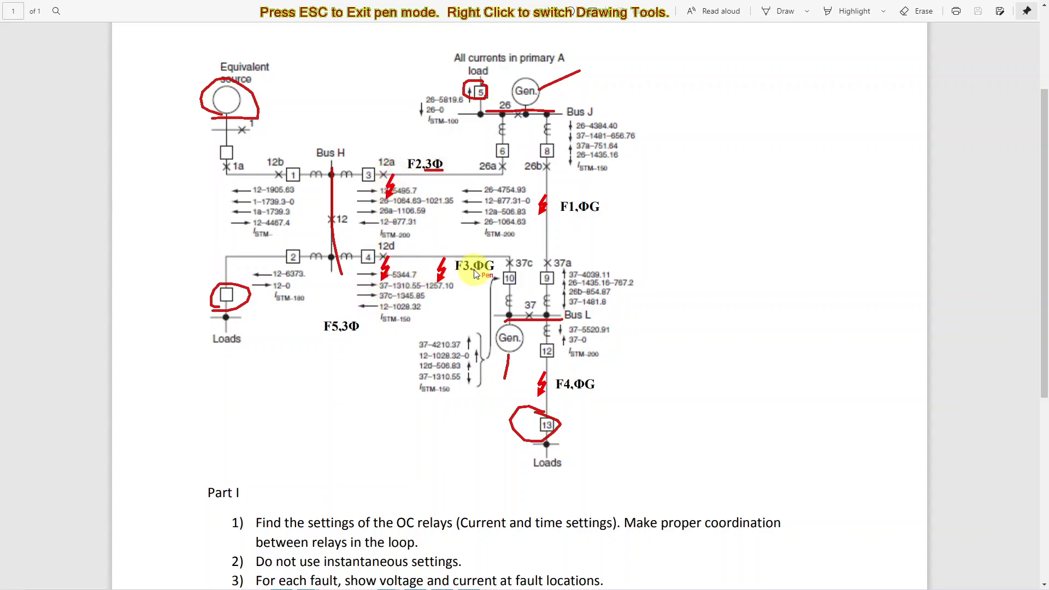
{"action": "left_click_drag", "start_coordinate": [343, 336], "coordinate": [355, 335]}
{"action": "left_click_drag", "start_coordinate": [474, 275], "coordinate": [490, 275]}
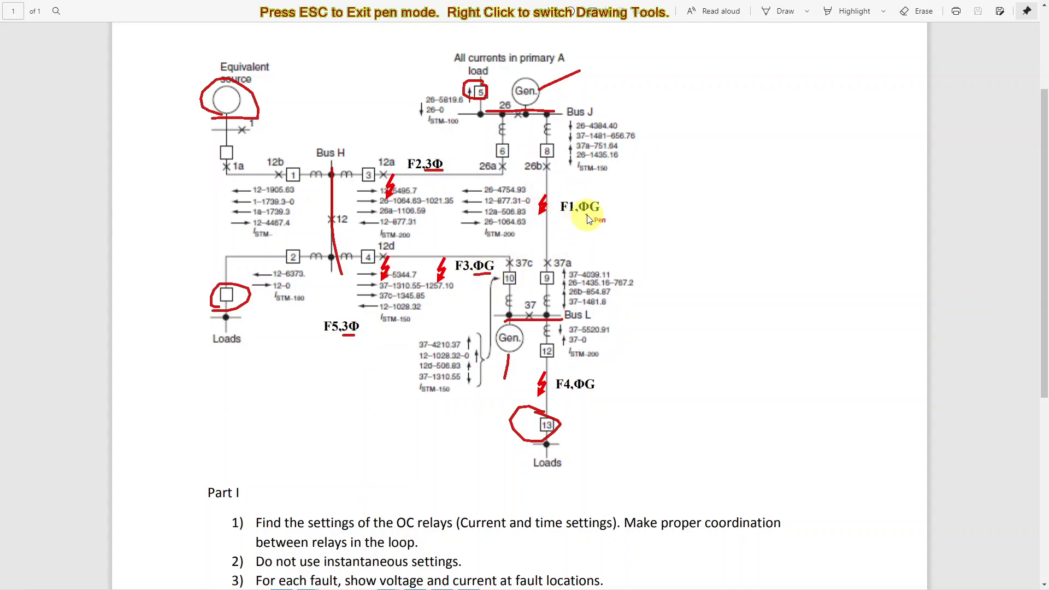
{"action": "left_click_drag", "start_coordinate": [583, 214], "coordinate": [603, 214]}
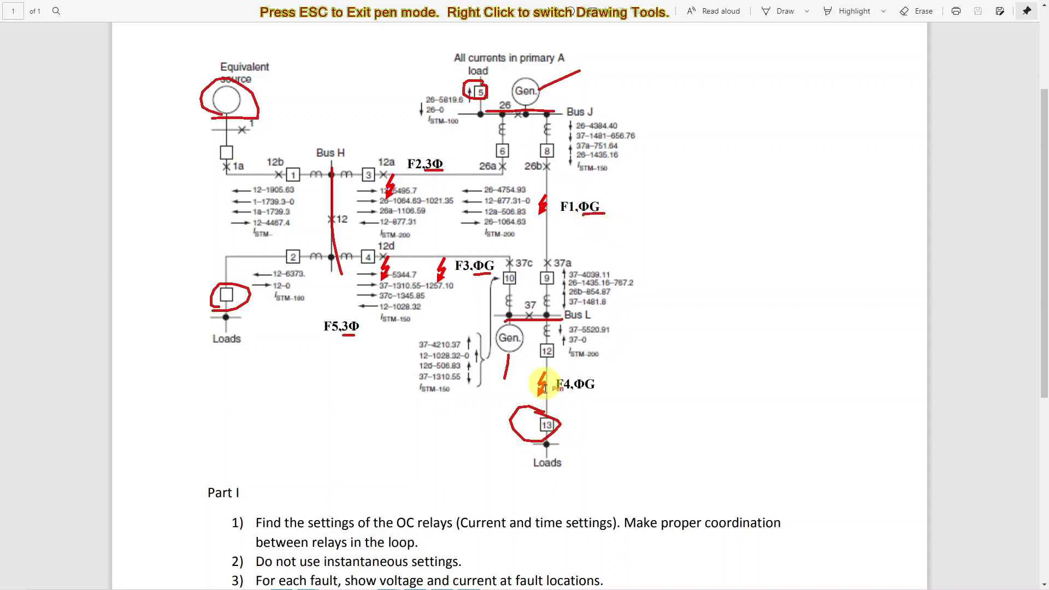
{"action": "left_click_drag", "start_coordinate": [575, 394], "coordinate": [598, 393]}
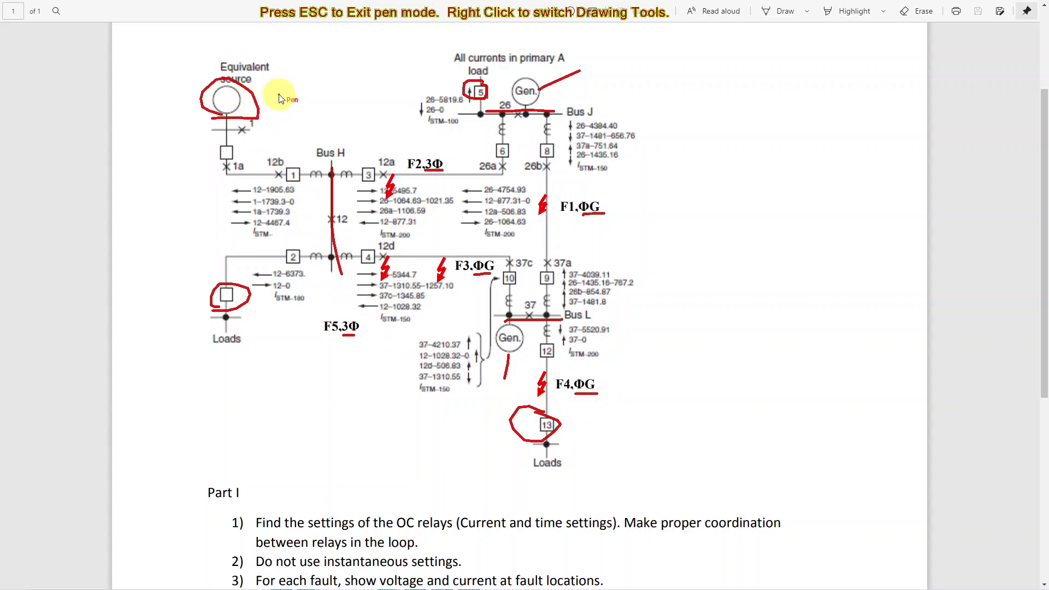
{"action": "key", "text": "Escape"}
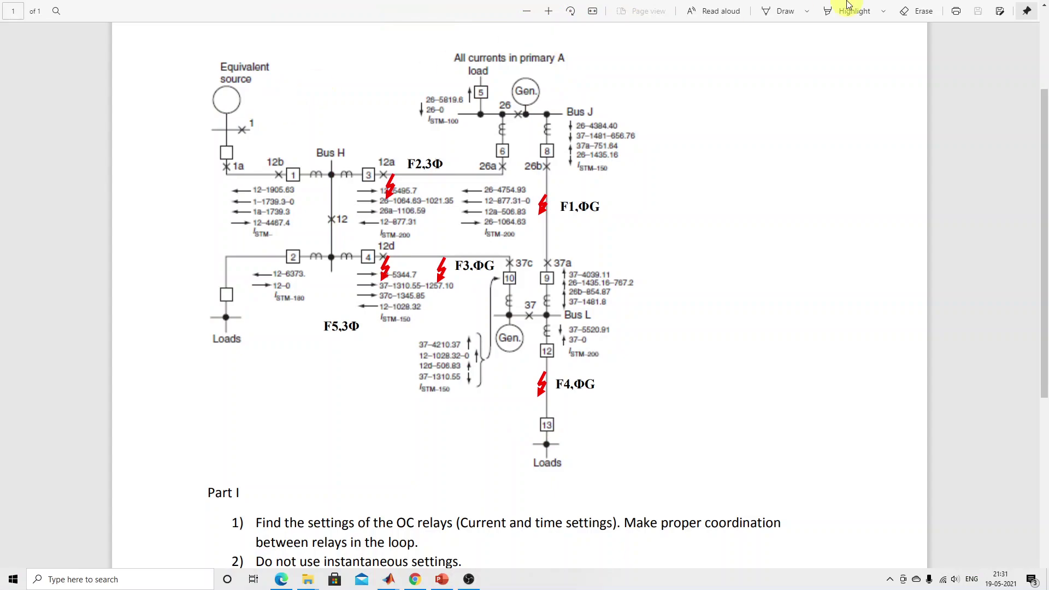
- Show the handwritten data in Adobe Scan 9 May 2021.pdf and underline the grid's kV and MVA ratings with the screen pen
{"action": "mouse_move", "coordinate": [990, 9]}
{"action": "left_click", "coordinate": [218, 9]}
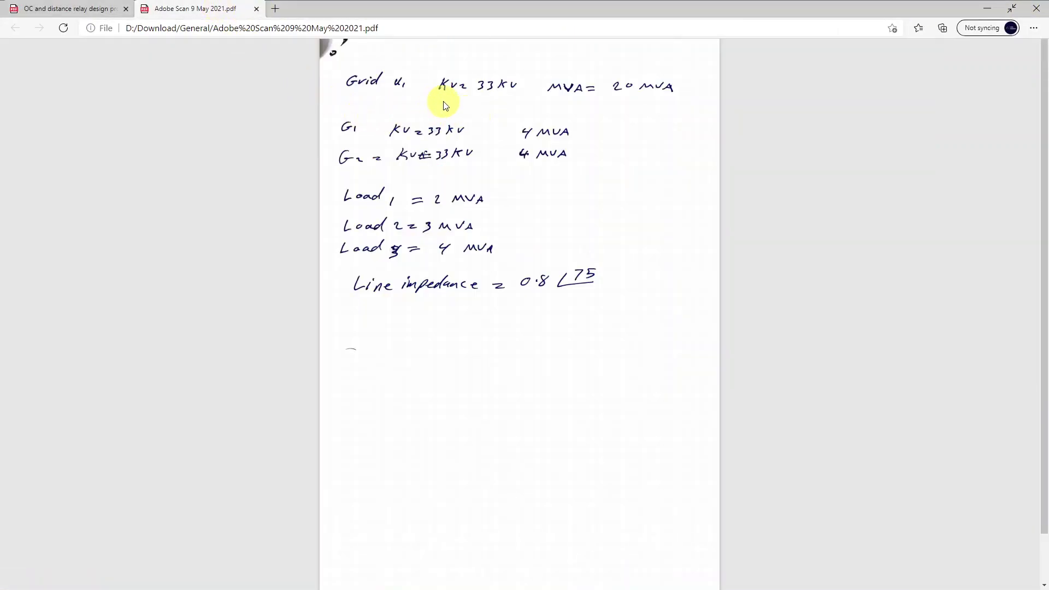
{"action": "key", "text": "F12"}
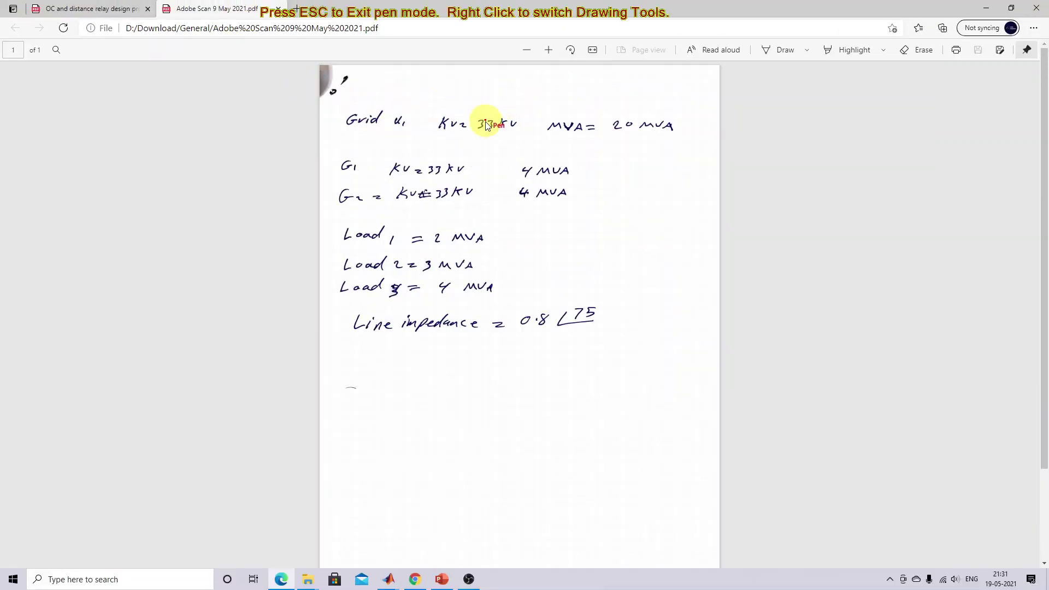
{"action": "left_click_drag", "start_coordinate": [478, 136], "coordinate": [514, 135]}
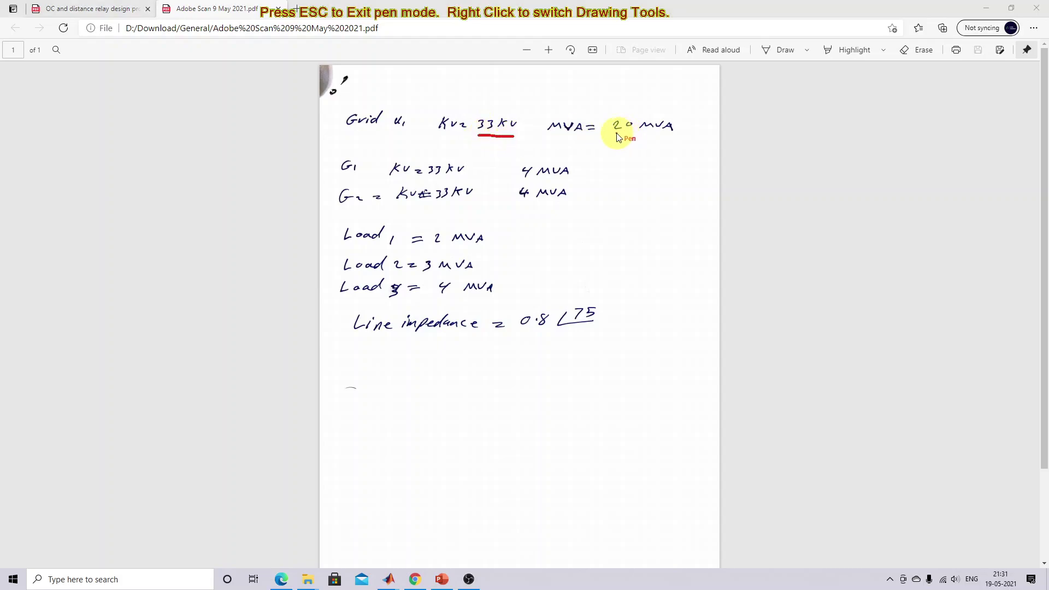
{"action": "left_click_drag", "start_coordinate": [615, 132], "coordinate": [665, 136]}
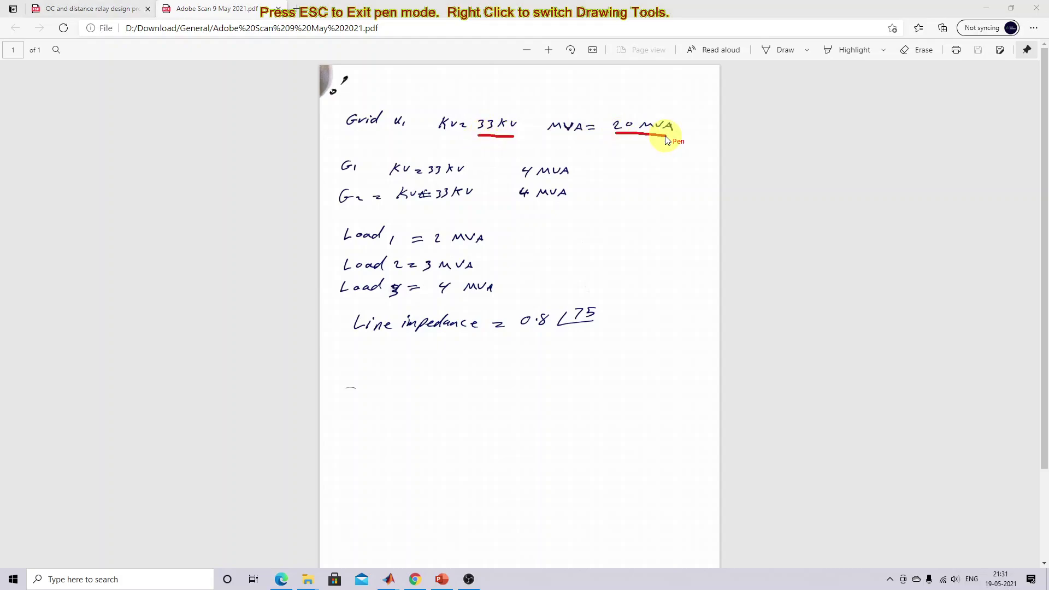
- Underline the G1 and G2 voltage and MVA ratings and the three load ratings, and clear the drawing
{"action": "left_click_drag", "start_coordinate": [432, 180], "coordinate": [562, 182]}
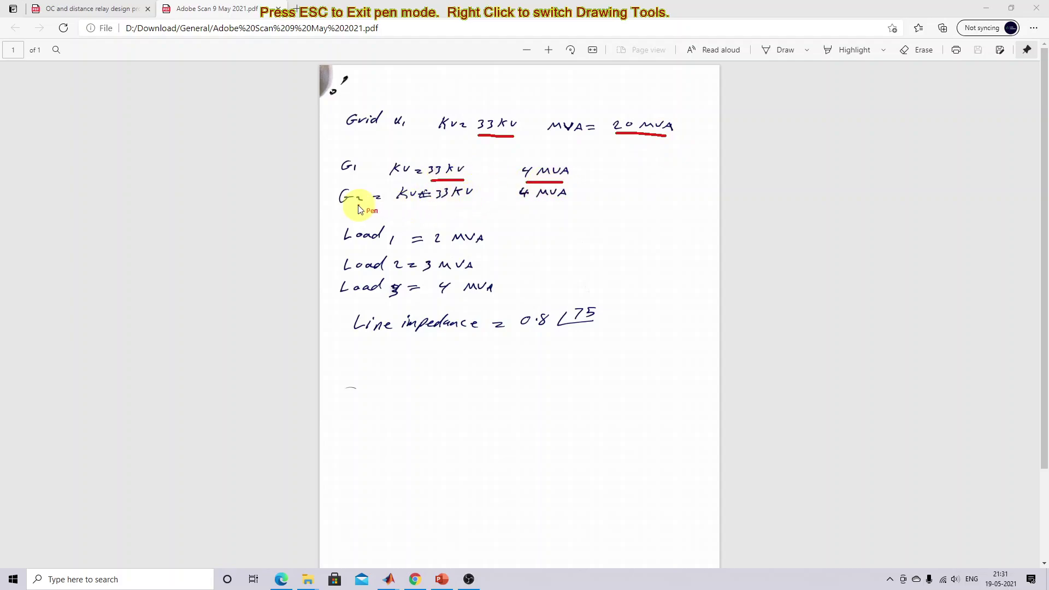
{"action": "left_click_drag", "start_coordinate": [440, 203], "coordinate": [577, 205]}
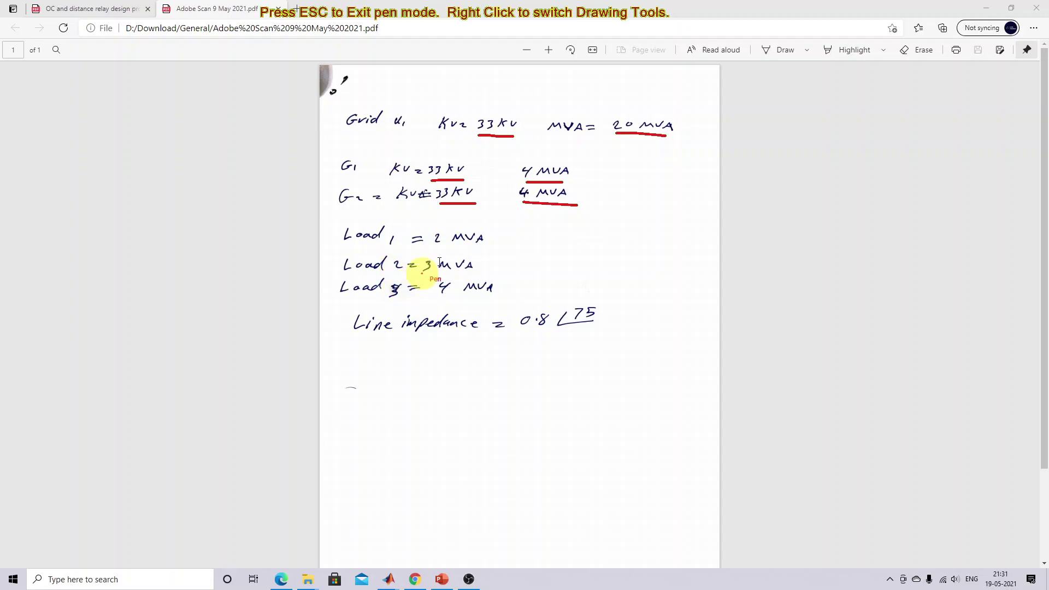
{"action": "left_click_drag", "start_coordinate": [435, 248], "coordinate": [484, 248]}
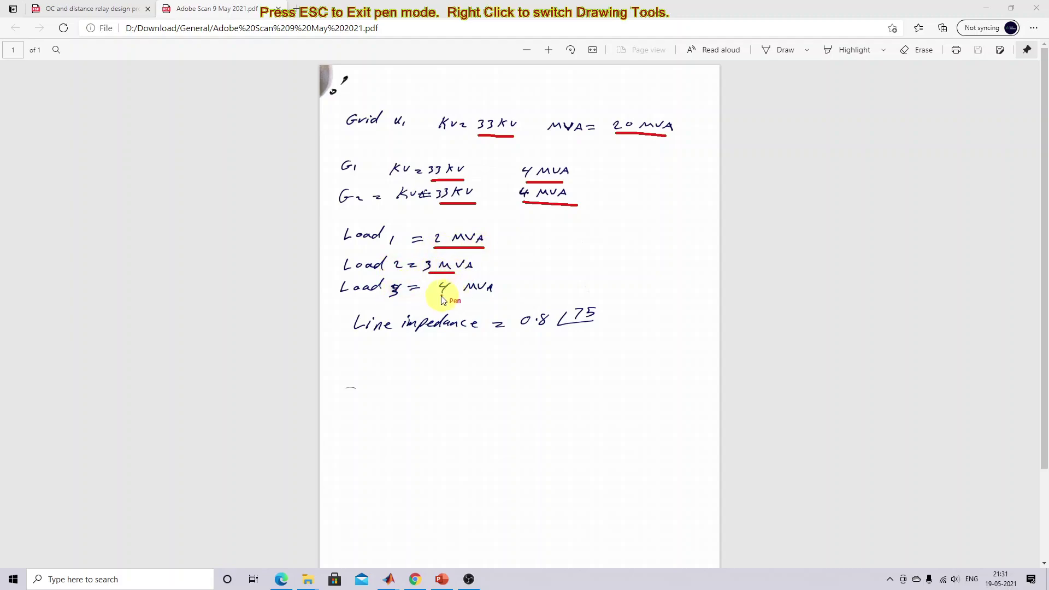
{"action": "left_click_drag", "start_coordinate": [441, 296], "coordinate": [461, 295]}
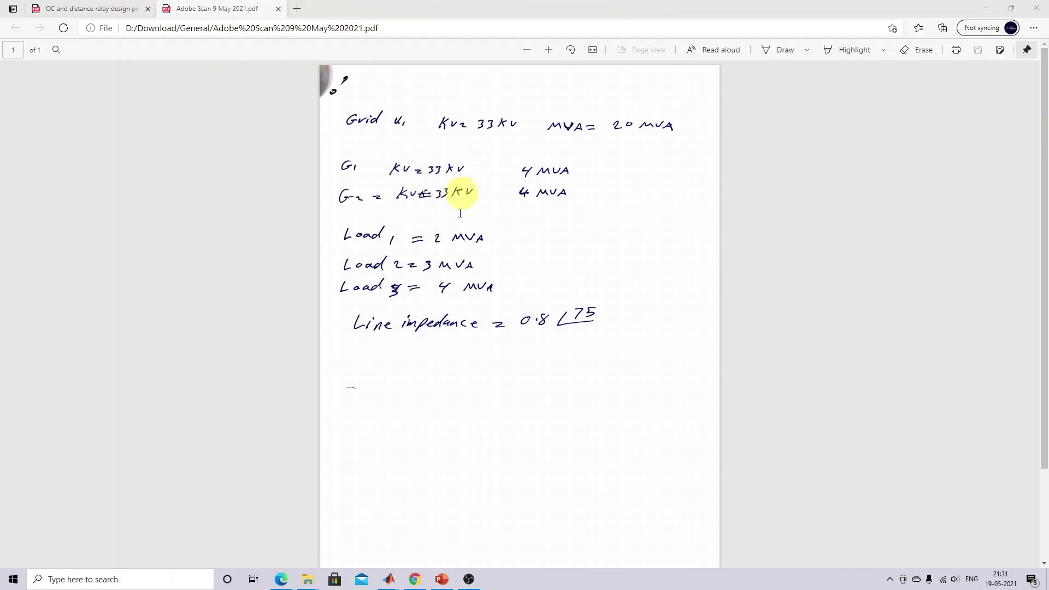
- Switch to the OCR_relay model in Simulink and check the Grid source's phase-to-phase voltage and short-circuit level without changing them
{"action": "mouse_move", "coordinate": [393, 583]}
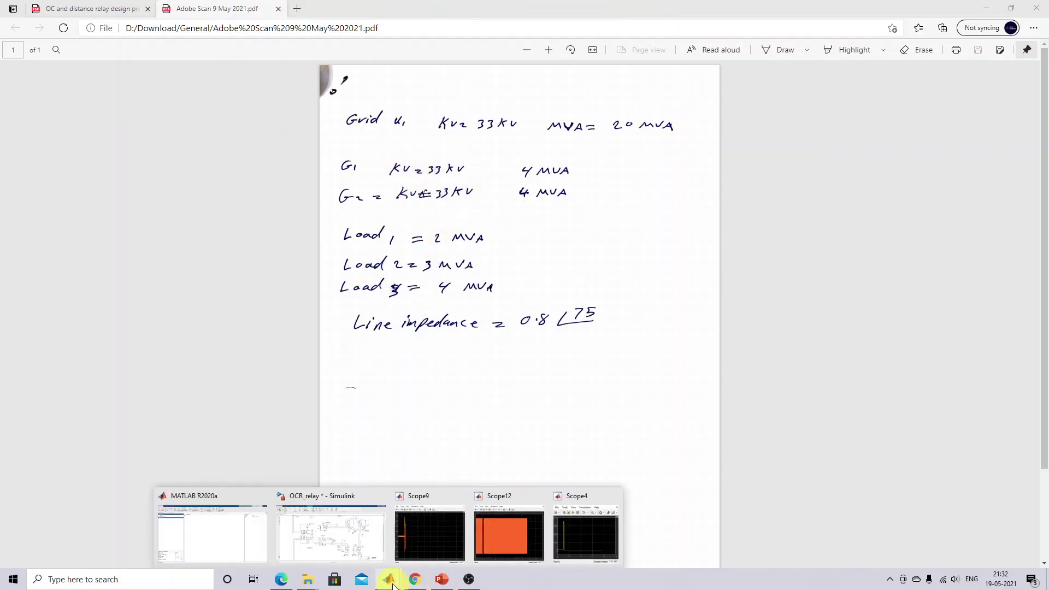
{"action": "left_click", "coordinate": [353, 545]}
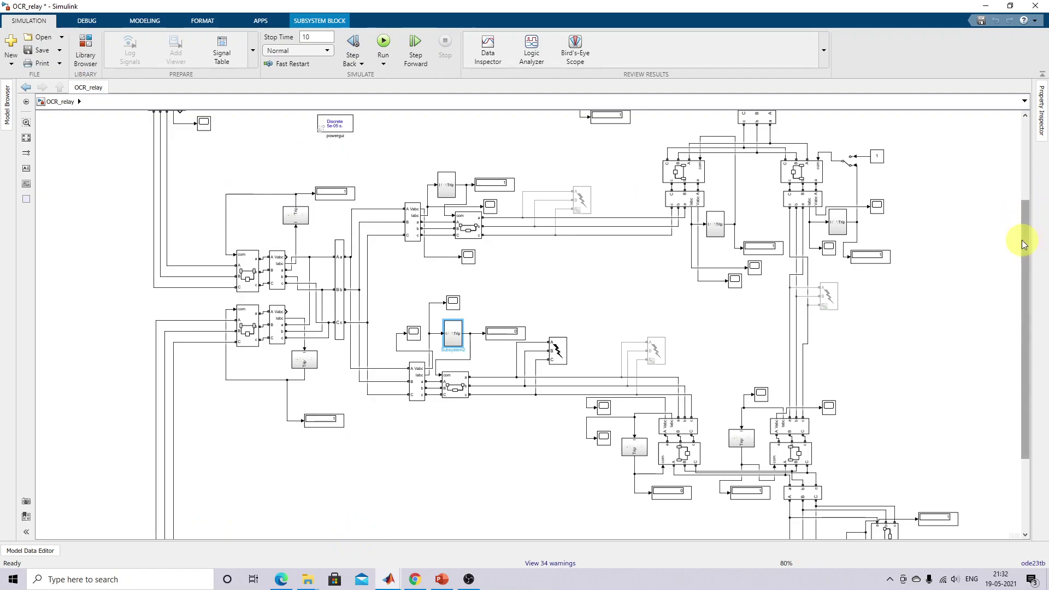
{"action": "left_click_drag", "start_coordinate": [1022, 241], "coordinate": [1017, 148]}
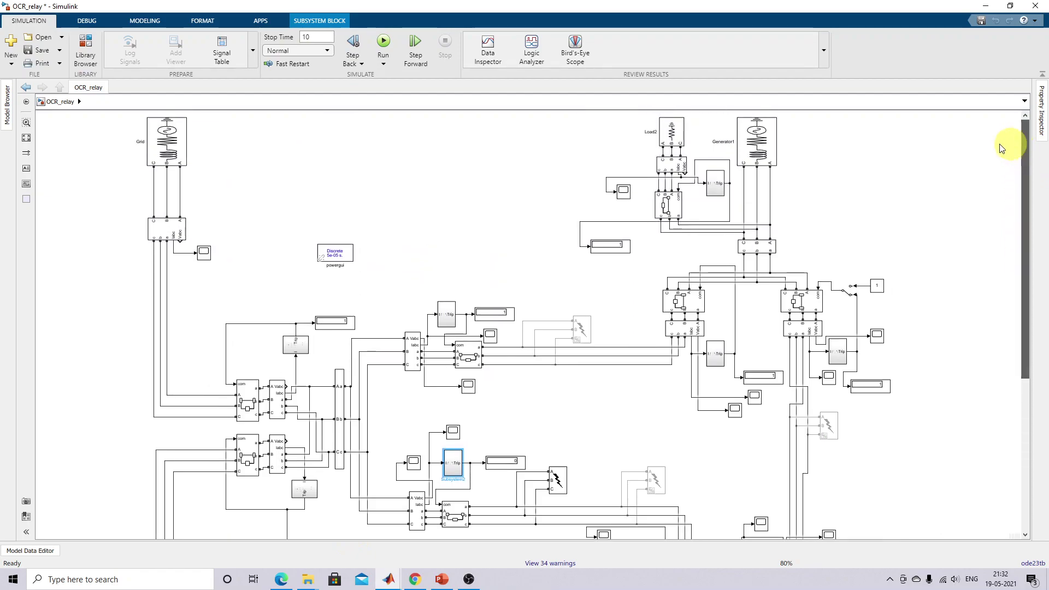
{"action": "double_click", "coordinate": [171, 151]}
{"action": "double_click", "coordinate": [341, 119]}
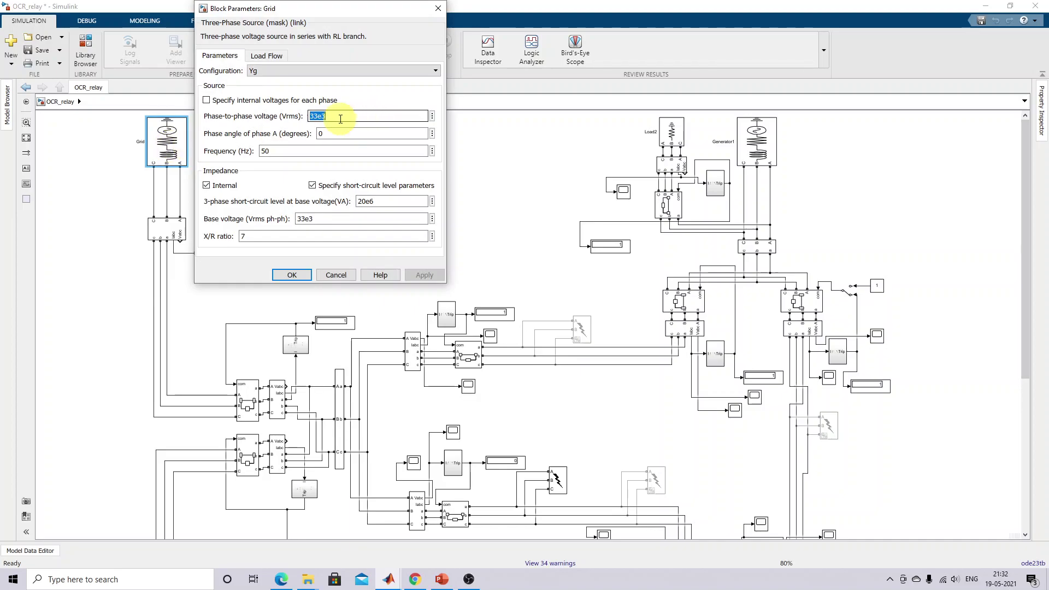
{"action": "double_click", "coordinate": [378, 201]}
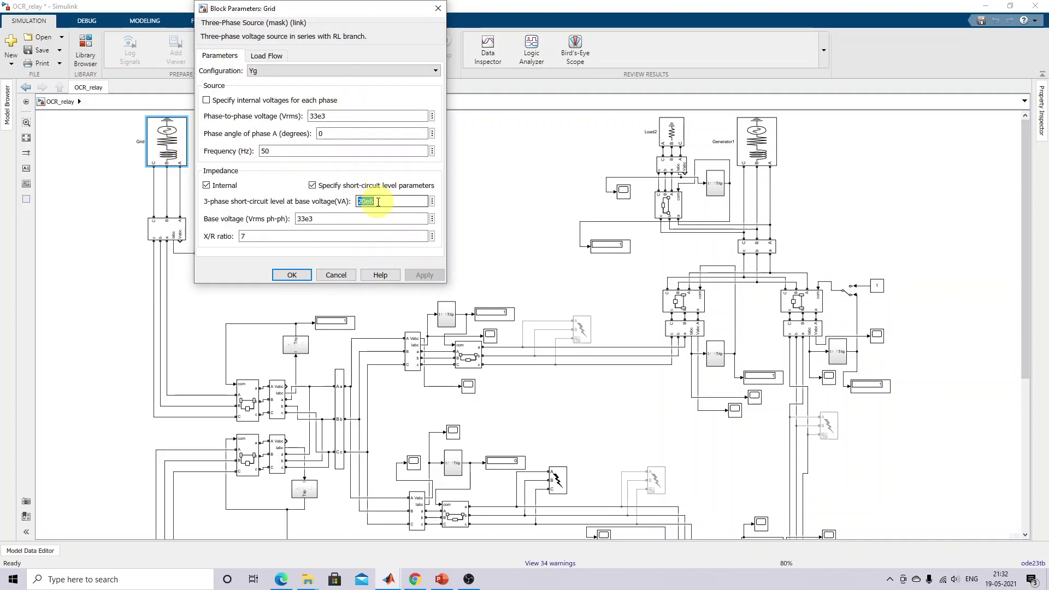
{"action": "left_click", "coordinate": [292, 275]}
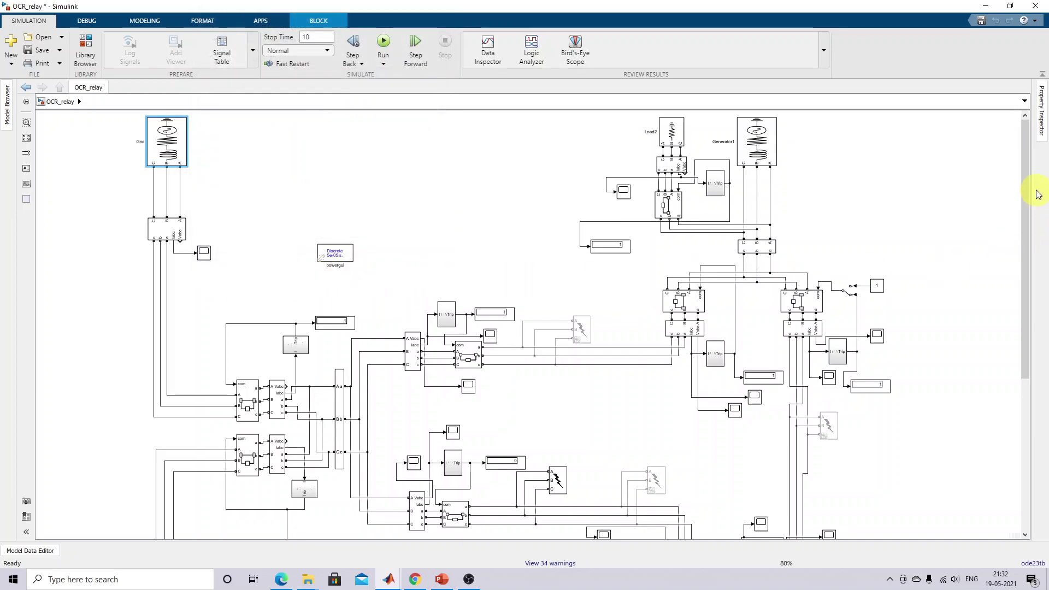
- Check the three-phase short-circuit level of the Generator1 source and close its parameters without changes
{"action": "left_click", "coordinate": [741, 143]}
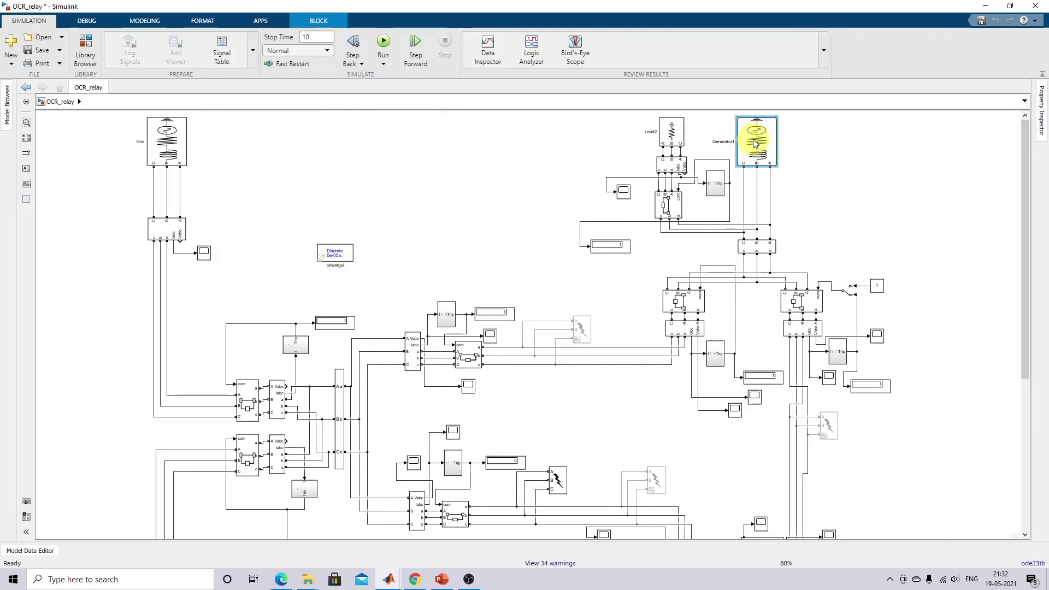
{"action": "double_click", "coordinate": [755, 143]}
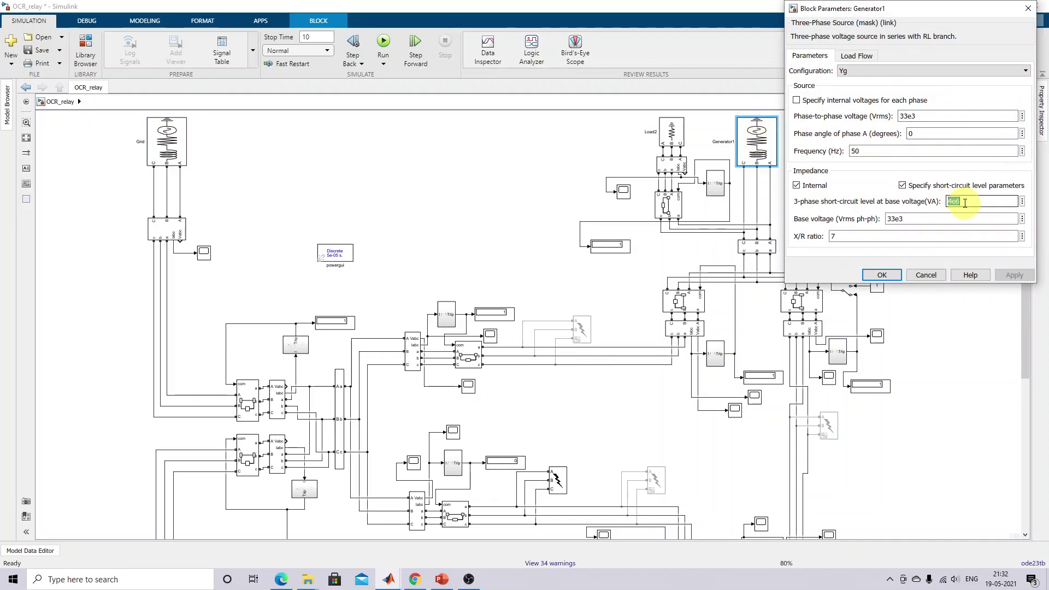
{"action": "left_click", "coordinate": [881, 275]}
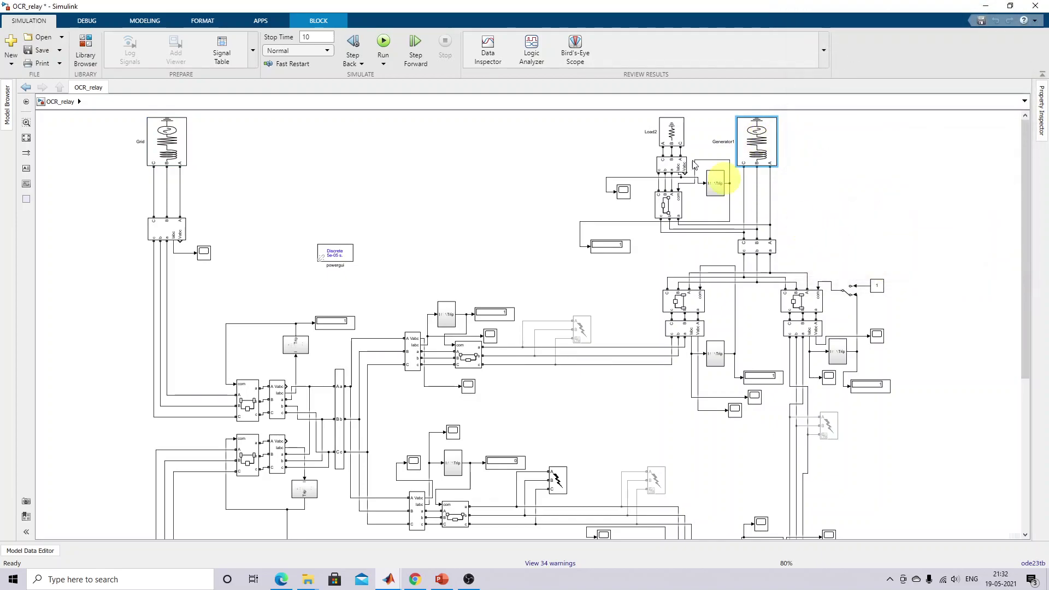
- Check the active power of the Load2 block and close its parameters without changes
{"action": "double_click", "coordinate": [672, 131]}
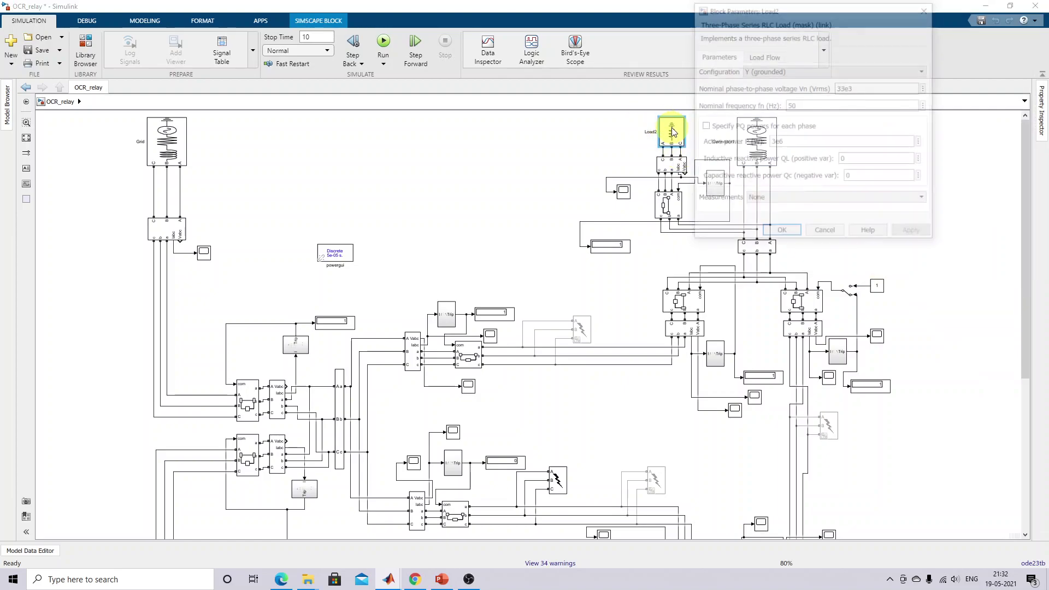
{"action": "double_click", "coordinate": [777, 142]}
{"action": "left_click", "coordinate": [773, 232]}
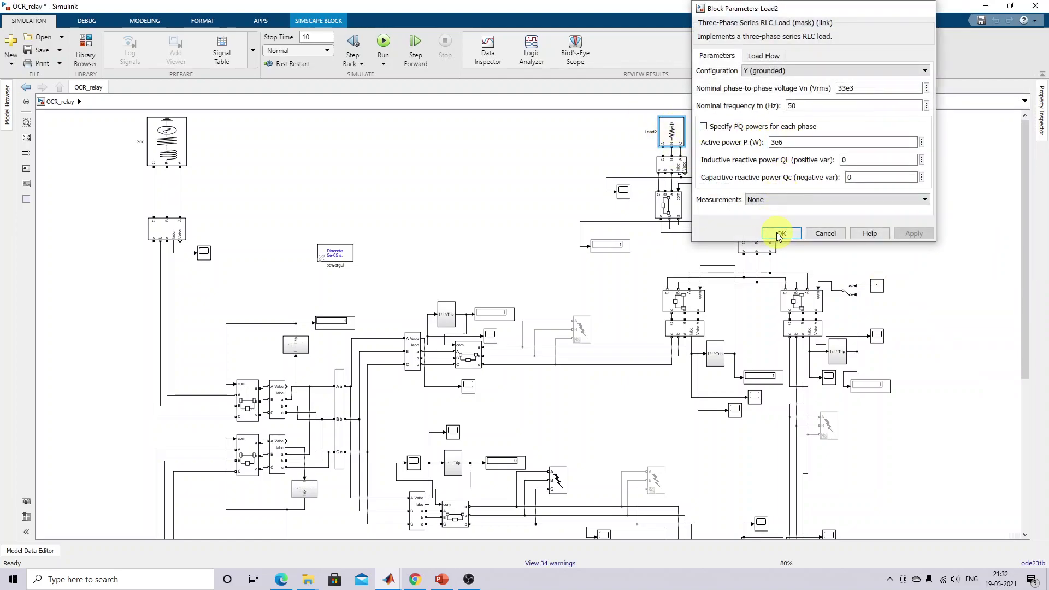
- Check the three-phase short-circuit level of the Generator2 source and close its parameters without changes
{"action": "left_click_drag", "start_coordinate": [1026, 192], "coordinate": [1020, 375]}
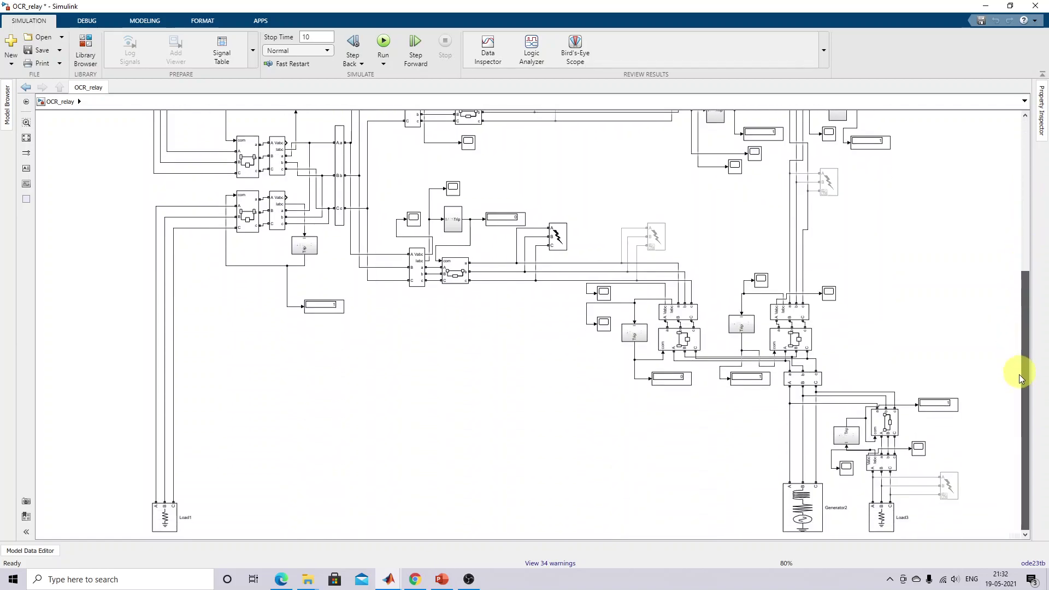
{"action": "double_click", "coordinate": [801, 507]}
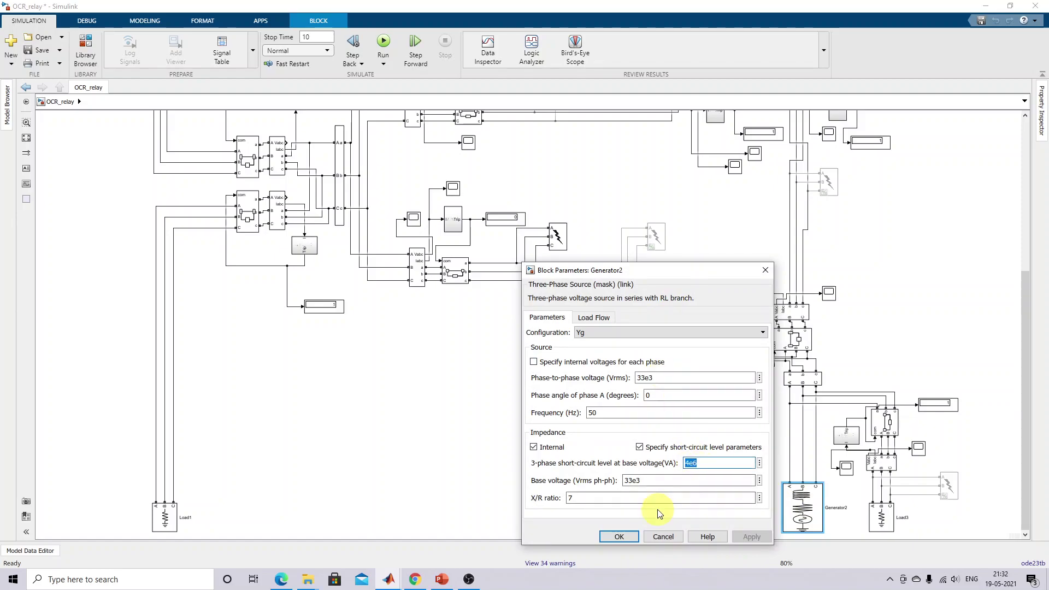
{"action": "left_click", "coordinate": [619, 537]}
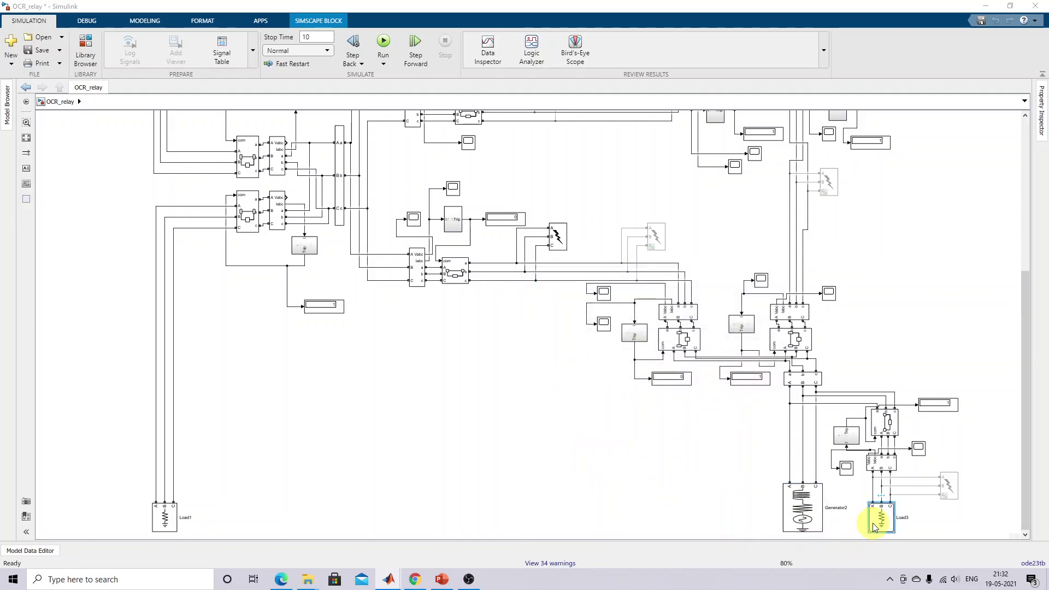
- Check the active power of the Load3 block and close its parameters without changes
{"action": "double_click", "coordinate": [874, 527]}
{"action": "left_click_drag", "start_coordinate": [717, 305], "coordinate": [716, 209]}
{"action": "double_click", "coordinate": [688, 343]}
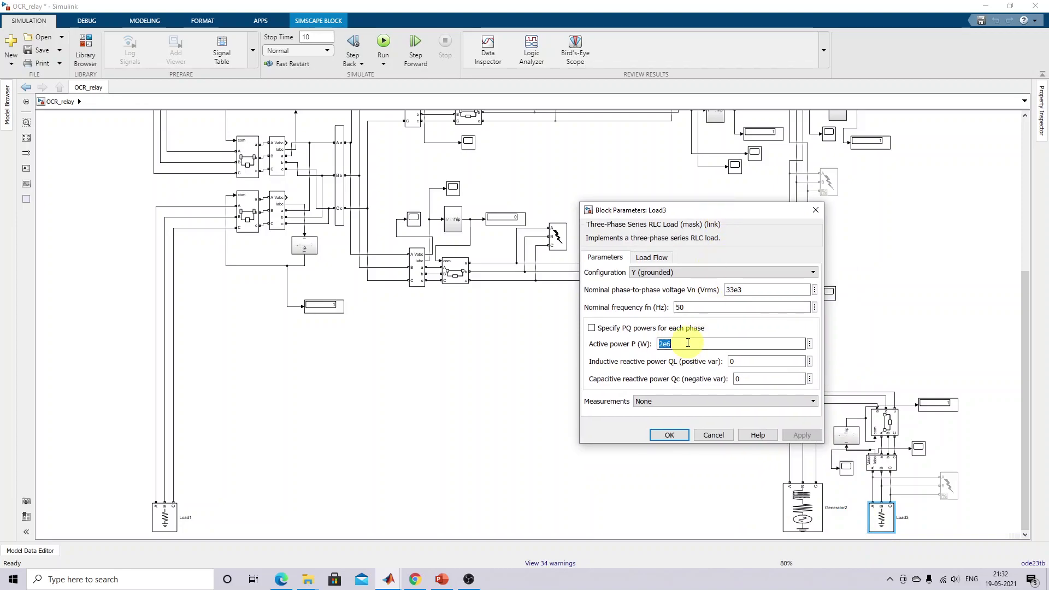
{"action": "left_click", "coordinate": [670, 435]}
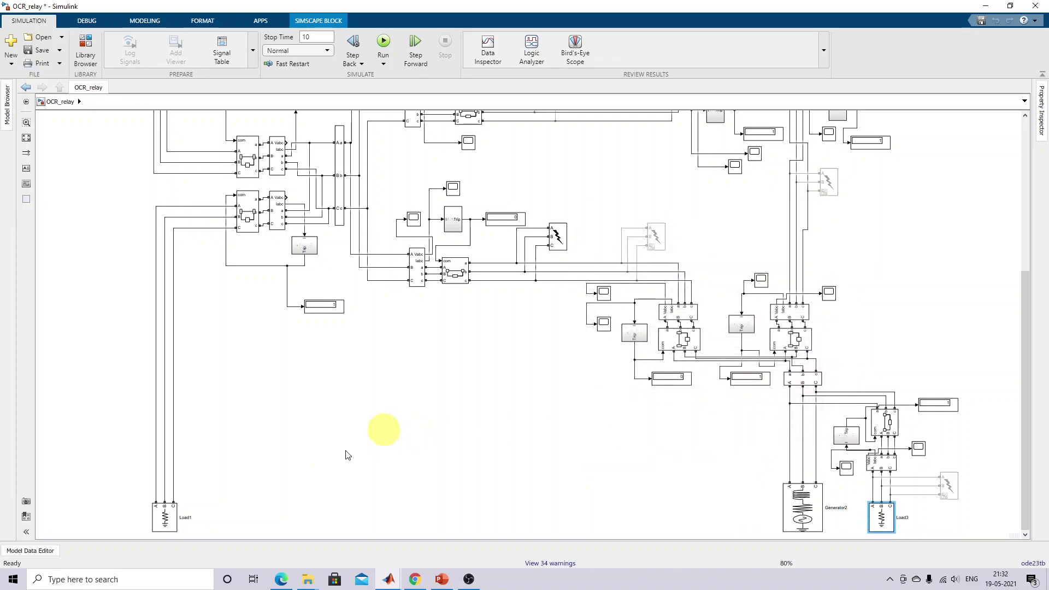
- Check the active power of the Load1 block and close its parameters without changes
{"action": "double_click", "coordinate": [170, 527]}
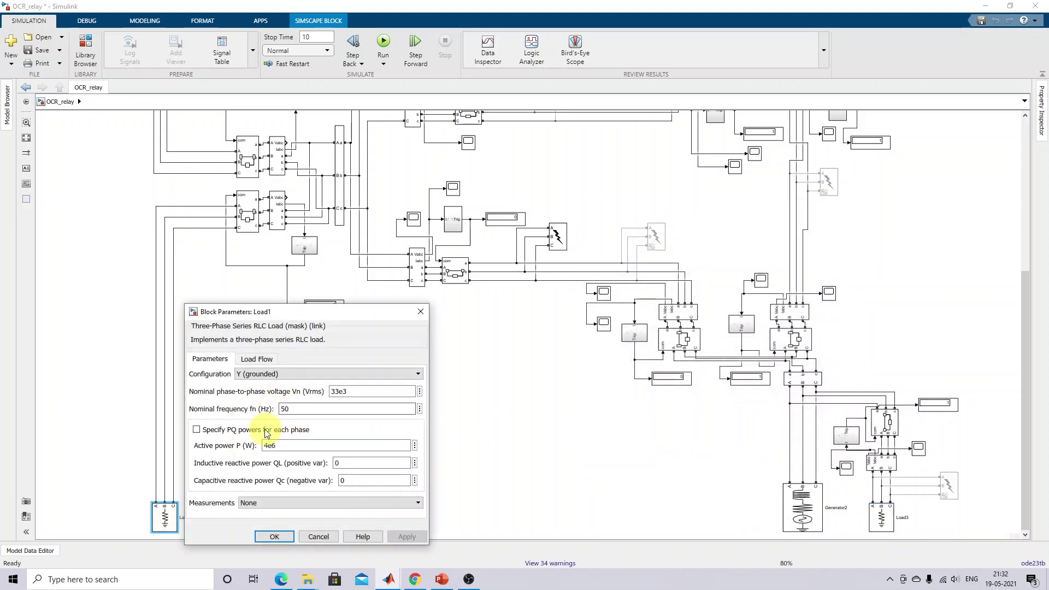
{"action": "double_click", "coordinate": [292, 446]}
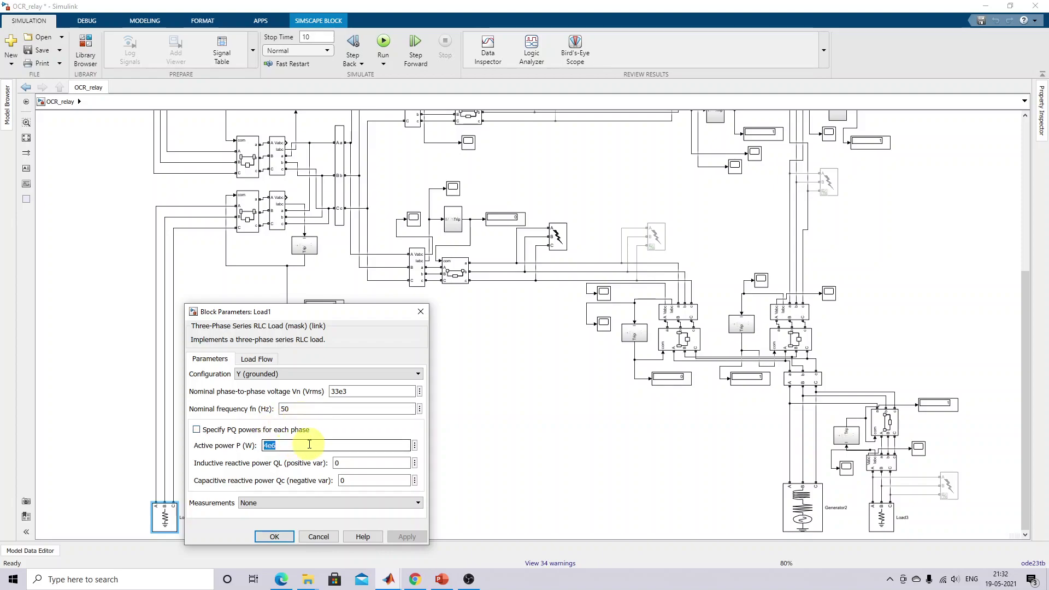
{"action": "left_click", "coordinate": [276, 535]}
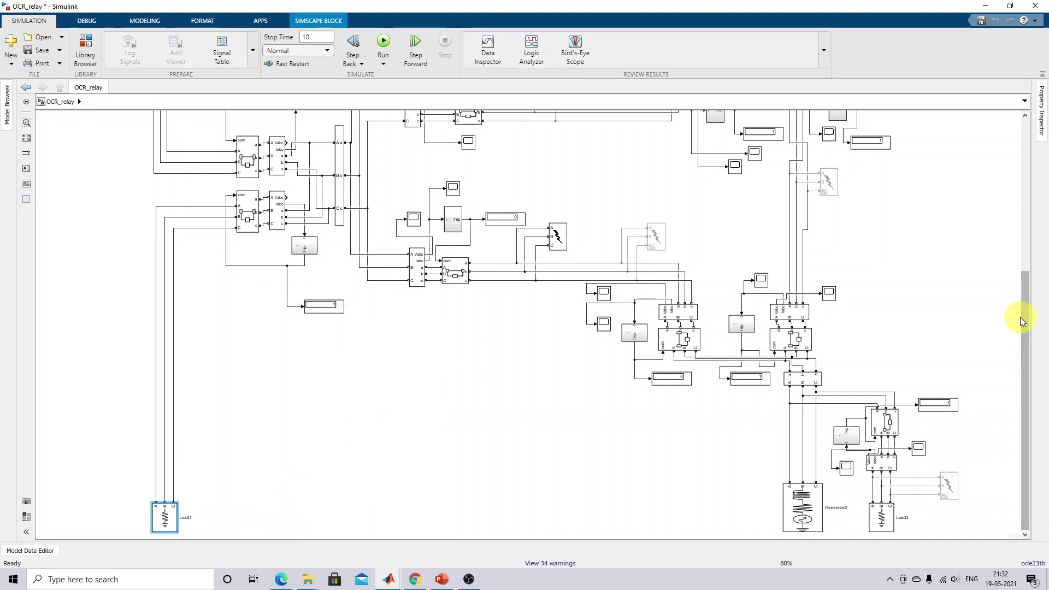
- Mark the three buses with red pen lines: the Grid and Load1 bus, the Generator1 bus and the Generator2 bus
{"action": "left_click_drag", "start_coordinate": [1021, 317], "coordinate": [1015, 256]}
{"action": "scroll", "coordinate": [765, 290], "scroll_direction": "down", "scroll_amount": 2}
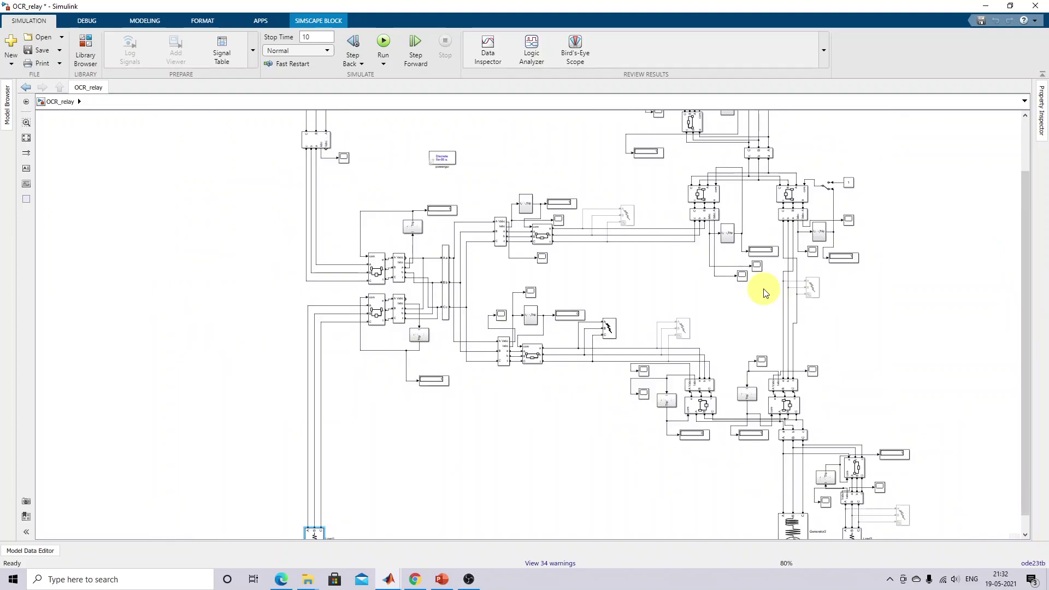
{"action": "key", "text": "ctrl+shift+p"}
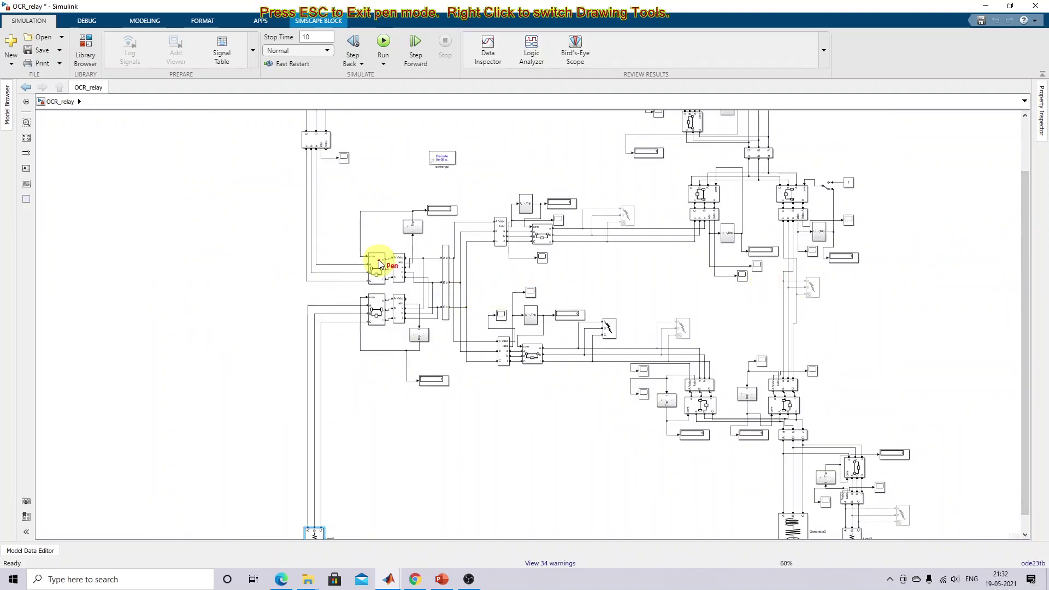
{"action": "left_click_drag", "start_coordinate": [443, 238], "coordinate": [445, 333]}
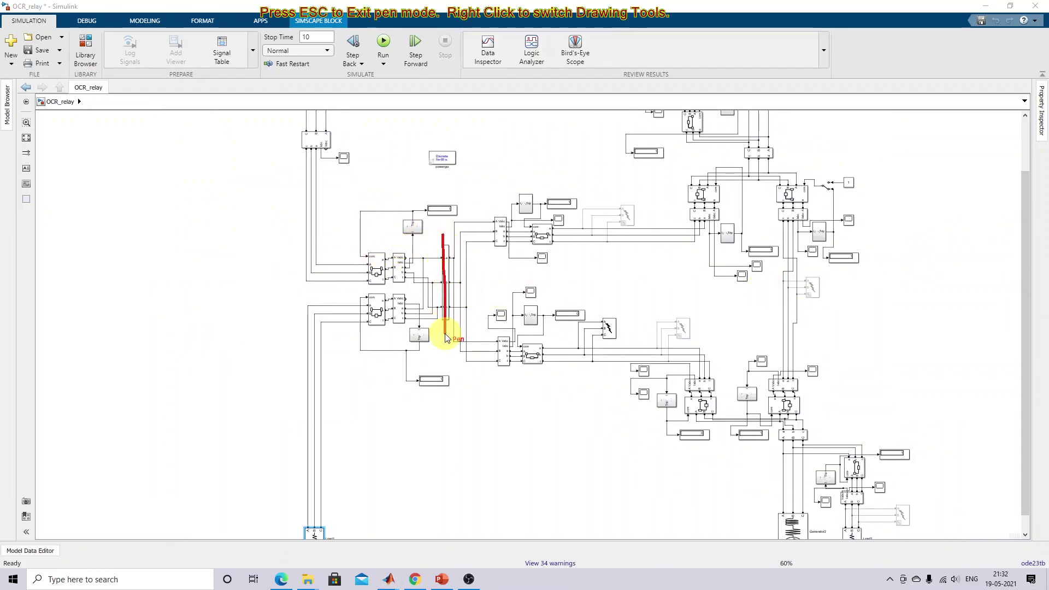
{"action": "left_click_drag", "start_coordinate": [759, 155], "coordinate": [801, 152]}
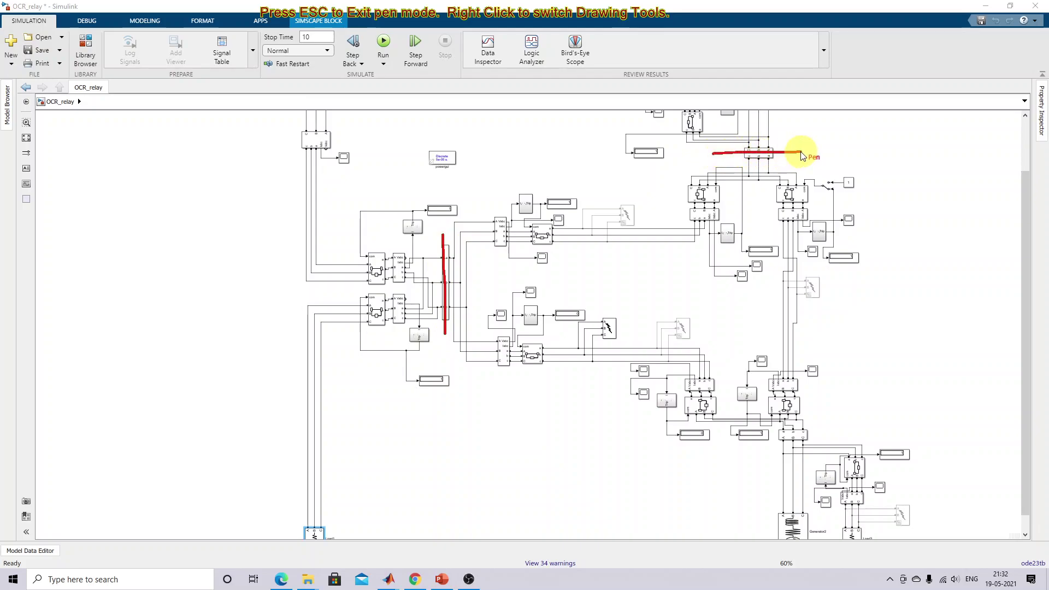
{"action": "mouse_move", "coordinate": [783, 437]}
{"action": "left_mouse_down"}
{"action": "mouse_move", "coordinate": [756, 443]}
{"action": "mouse_move", "coordinate": [851, 437]}
{"action": "left_mouse_up"}
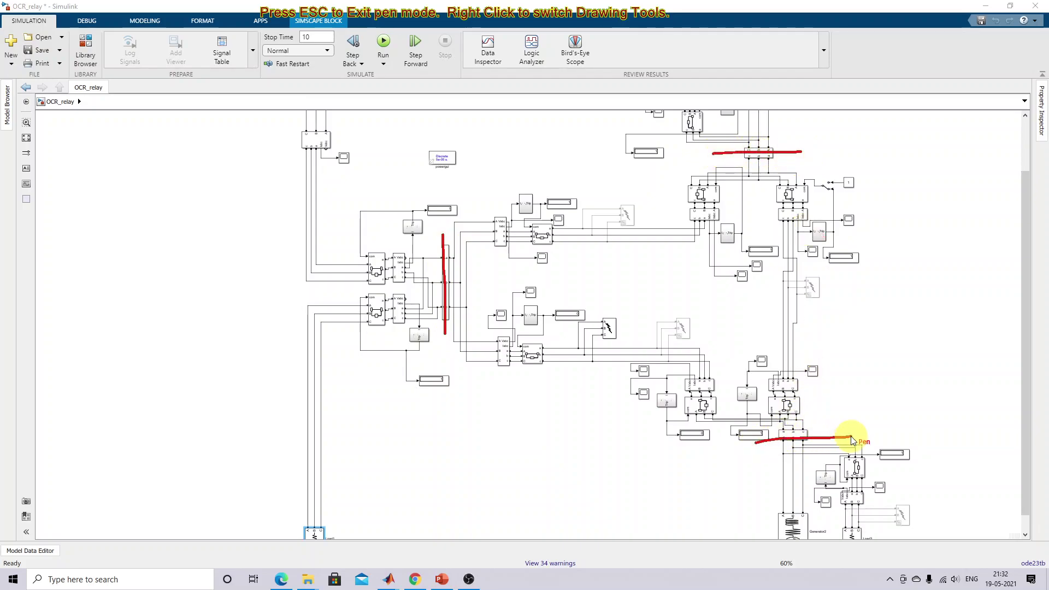
- Mark the breakers and Trip blocks of the Grid and Load1 branches in red pen
{"action": "left_click_drag", "start_coordinate": [405, 259], "coordinate": [396, 258]}
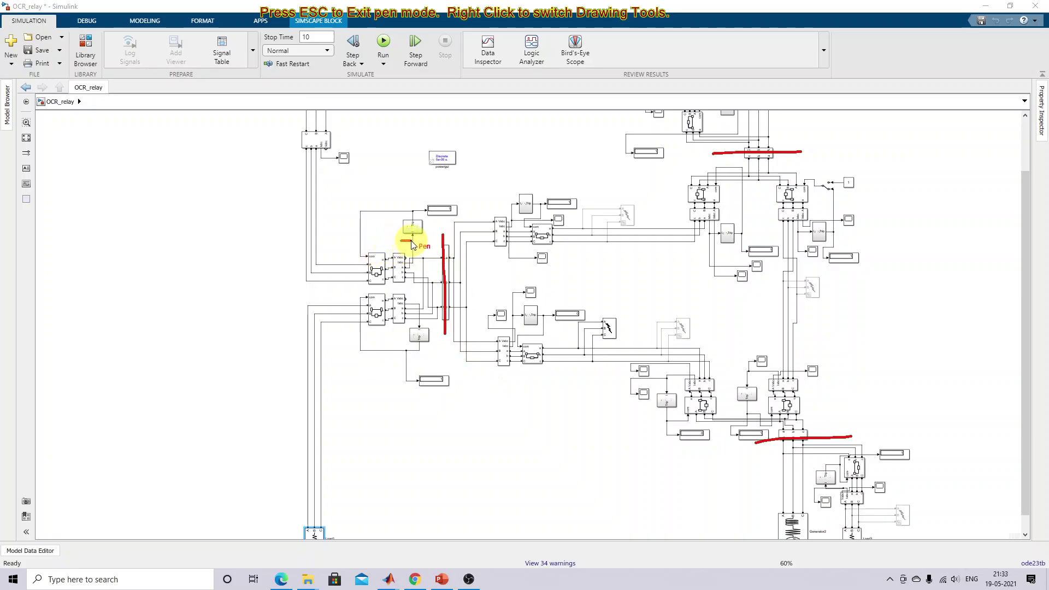
{"action": "left_click_drag", "start_coordinate": [365, 285], "coordinate": [401, 288]}
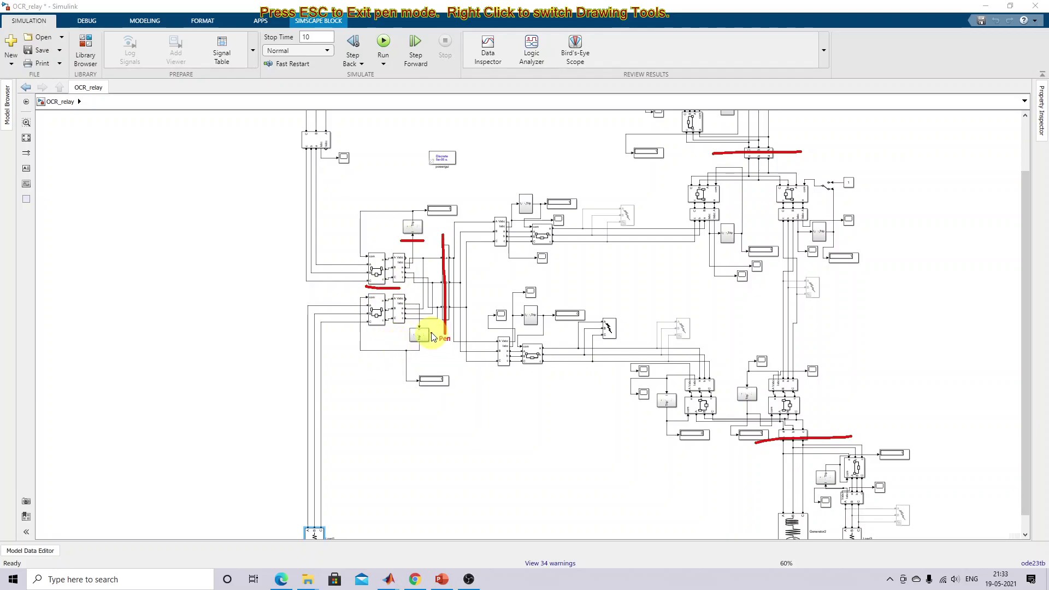
{"action": "mouse_move", "coordinate": [434, 326]}
{"action": "left_mouse_down"}
{"action": "mouse_move", "coordinate": [408, 322]}
{"action": "mouse_move", "coordinate": [405, 338]}
{"action": "mouse_move", "coordinate": [432, 346]}
{"action": "mouse_move", "coordinate": [431, 327]}
{"action": "mouse_move", "coordinate": [384, 329]}
{"action": "left_mouse_up"}
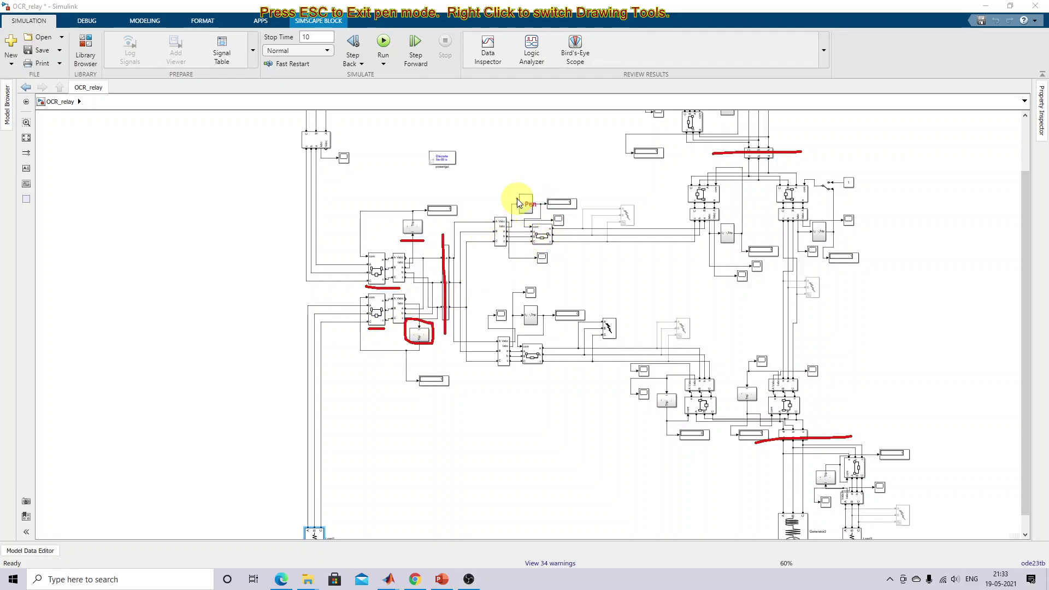
- Circle the relay and breaker groups at both ends of the three lines and at Load3, and clear the drawing
{"action": "mouse_move", "coordinate": [502, 204]}
{"action": "left_mouse_down"}
{"action": "mouse_move", "coordinate": [497, 246]}
{"action": "mouse_move", "coordinate": [518, 256]}
{"action": "mouse_move", "coordinate": [568, 249]}
{"action": "mouse_move", "coordinate": [543, 200]}
{"action": "left_mouse_up"}
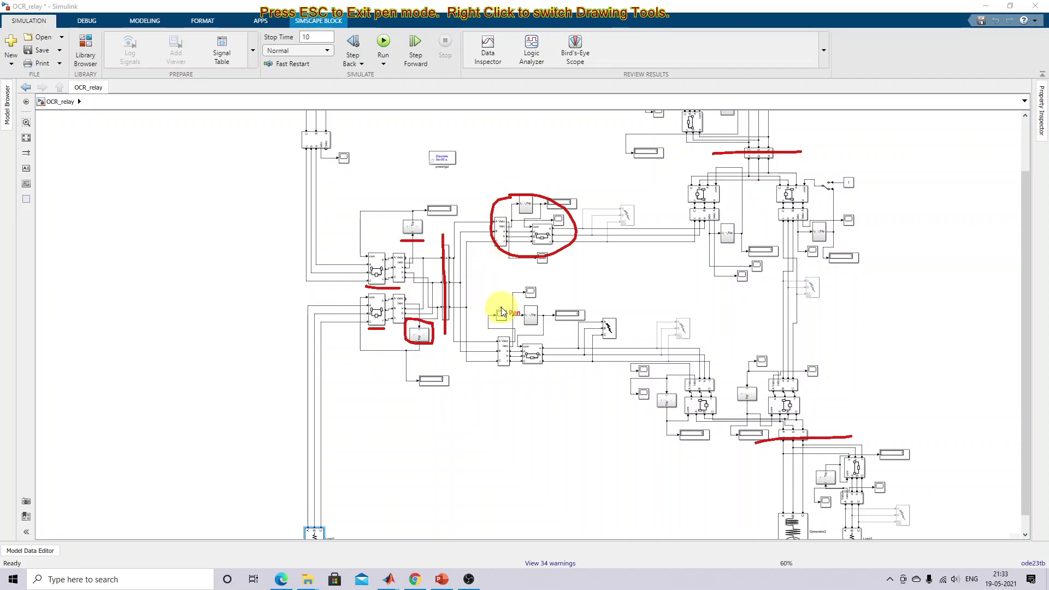
{"action": "mouse_move", "coordinate": [504, 300]}
{"action": "left_mouse_down"}
{"action": "mouse_move", "coordinate": [491, 342]}
{"action": "mouse_move", "coordinate": [520, 372]}
{"action": "mouse_move", "coordinate": [556, 361]}
{"action": "mouse_move", "coordinate": [550, 310]}
{"action": "mouse_move", "coordinate": [498, 298]}
{"action": "left_mouse_up"}
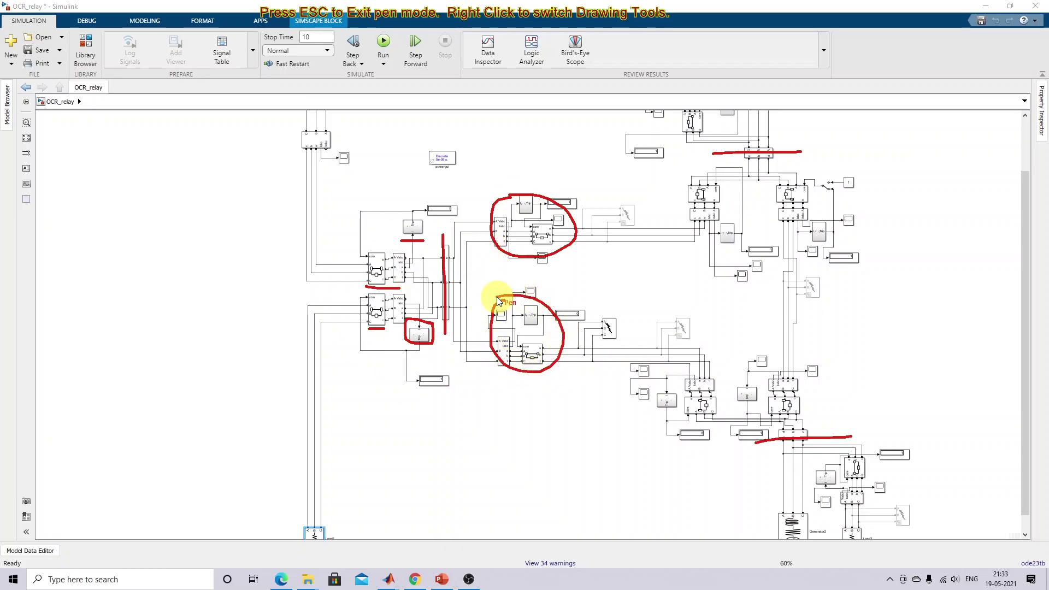
{"action": "mouse_move", "coordinate": [703, 175]}
{"action": "left_mouse_down"}
{"action": "mouse_move", "coordinate": [683, 228]}
{"action": "mouse_move", "coordinate": [720, 262]}
{"action": "mouse_move", "coordinate": [750, 220]}
{"action": "mouse_move", "coordinate": [706, 182]}
{"action": "left_mouse_up"}
{"action": "mouse_move", "coordinate": [804, 183]}
{"action": "left_mouse_down"}
{"action": "mouse_move", "coordinate": [775, 182]}
{"action": "mouse_move", "coordinate": [778, 208]}
{"action": "mouse_move", "coordinate": [806, 223]}
{"action": "mouse_move", "coordinate": [828, 195]}
{"action": "mouse_move", "coordinate": [814, 178]}
{"action": "left_mouse_up"}
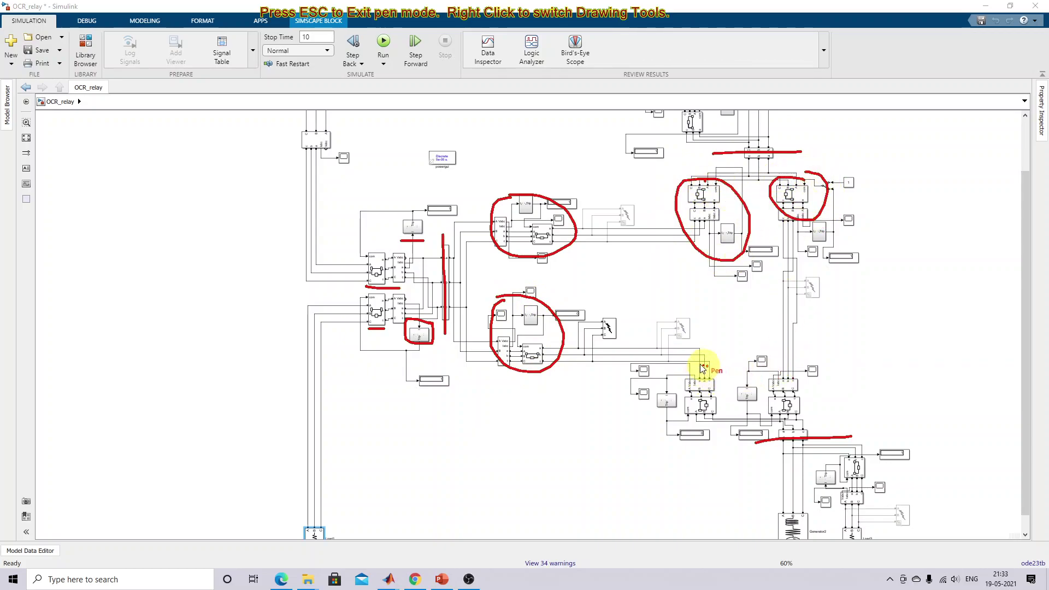
{"action": "mouse_move", "coordinate": [703, 370]}
{"action": "left_mouse_down"}
{"action": "mouse_move", "coordinate": [676, 425]}
{"action": "mouse_move", "coordinate": [724, 424]}
{"action": "mouse_move", "coordinate": [728, 385]}
{"action": "mouse_move", "coordinate": [706, 364]}
{"action": "left_mouse_up"}
{"action": "mouse_move", "coordinate": [788, 362]}
{"action": "left_mouse_down"}
{"action": "mouse_move", "coordinate": [759, 361]}
{"action": "mouse_move", "coordinate": [736, 384]}
{"action": "mouse_move", "coordinate": [738, 420]}
{"action": "mouse_move", "coordinate": [807, 430]}
{"action": "left_mouse_up"}
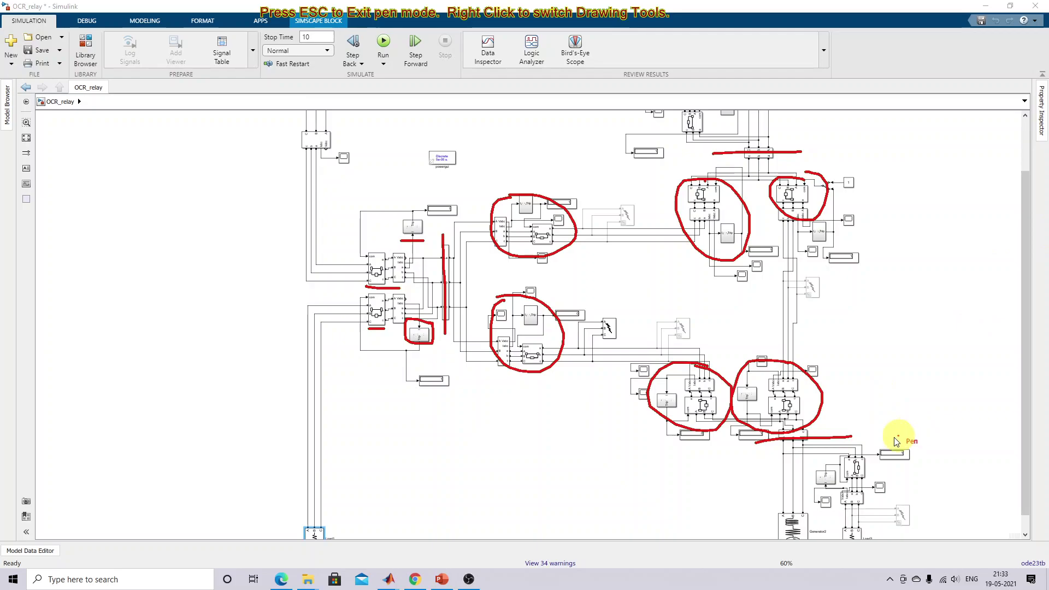
{"action": "mouse_move", "coordinate": [853, 461]}
{"action": "left_mouse_down"}
{"action": "mouse_move", "coordinate": [827, 451]}
{"action": "mouse_move", "coordinate": [801, 465]}
{"action": "mouse_move", "coordinate": [809, 501]}
{"action": "left_mouse_up"}
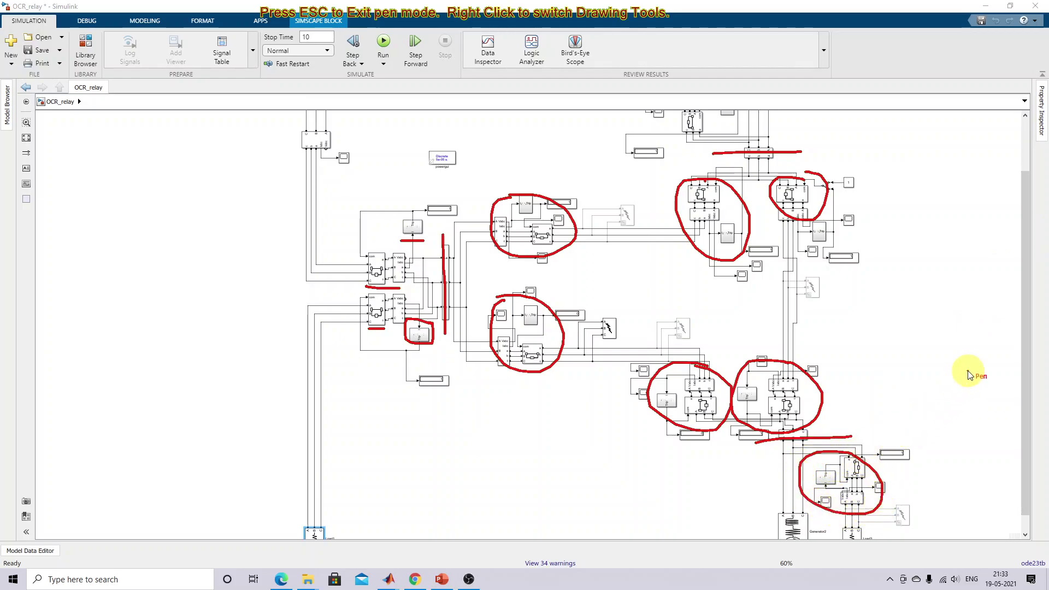
{"action": "key", "text": "Escape"}
- Circle the measurement, breaker and Trip block group of the Load2 branch in red pen, and clear the drawing
{"action": "left_click_drag", "start_coordinate": [1021, 347], "coordinate": [1008, 271]}
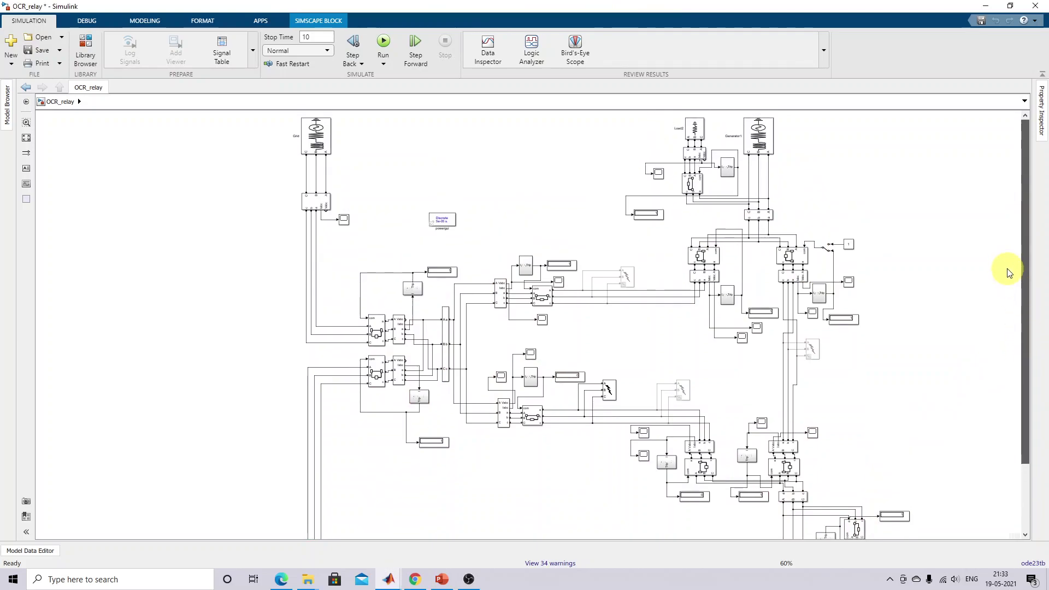
{"action": "scroll", "coordinate": [705, 159], "scroll_direction": "up", "scroll_amount": 2}
{"action": "scroll", "coordinate": [727, 183], "scroll_direction": "up", "scroll_amount": 2}
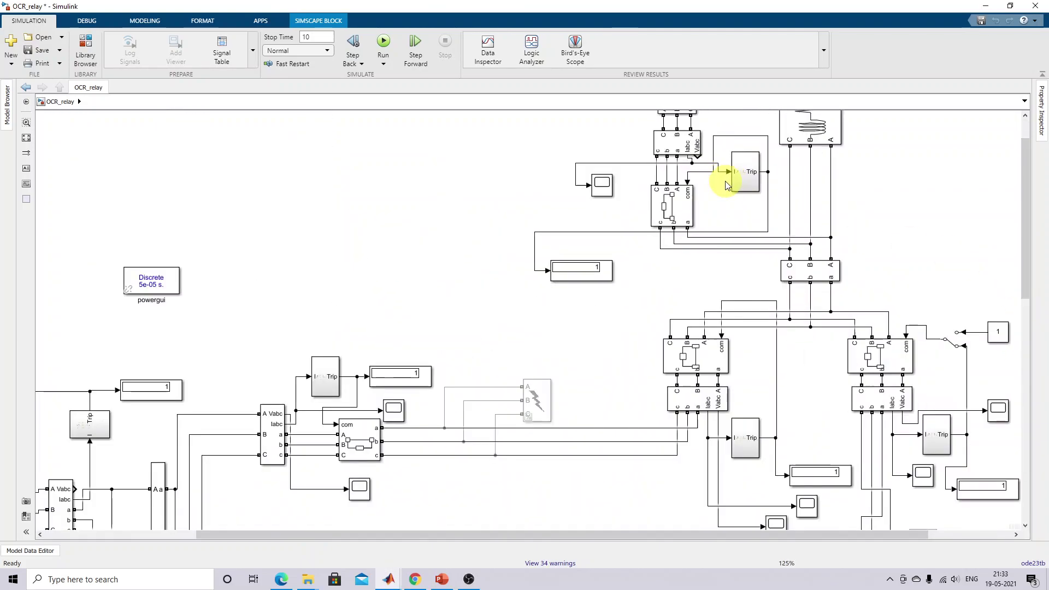
{"action": "key", "text": "F11"}
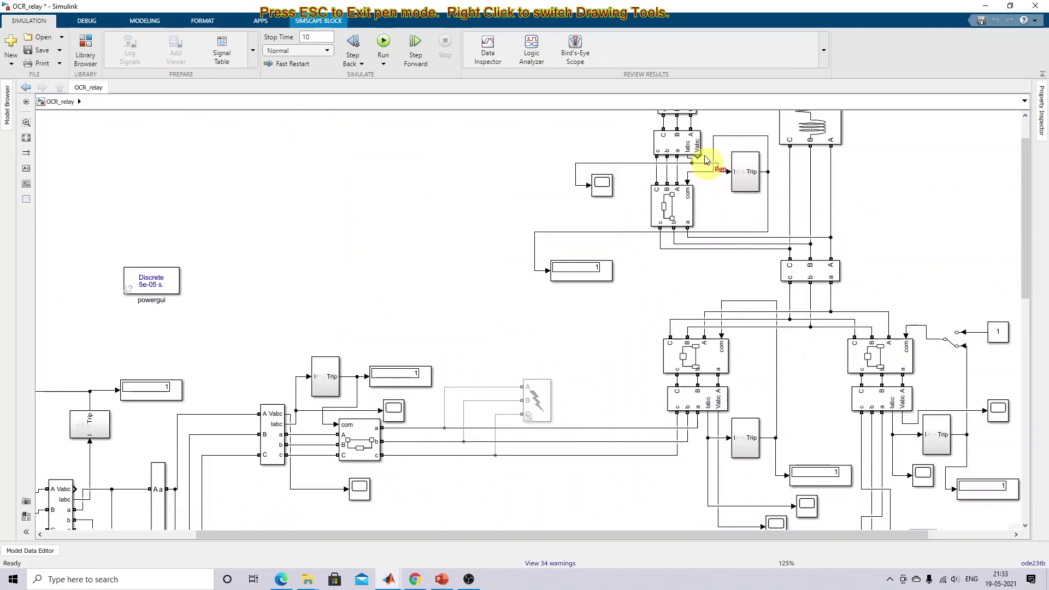
{"action": "mouse_move", "coordinate": [666, 129]}
{"action": "left_mouse_down"}
{"action": "mouse_move", "coordinate": [612, 147]}
{"action": "mouse_move", "coordinate": [600, 218]}
{"action": "mouse_move", "coordinate": [635, 251]}
{"action": "mouse_move", "coordinate": [730, 257]}
{"action": "mouse_move", "coordinate": [787, 214]}
{"action": "mouse_move", "coordinate": [715, 134]}
{"action": "left_mouse_up"}
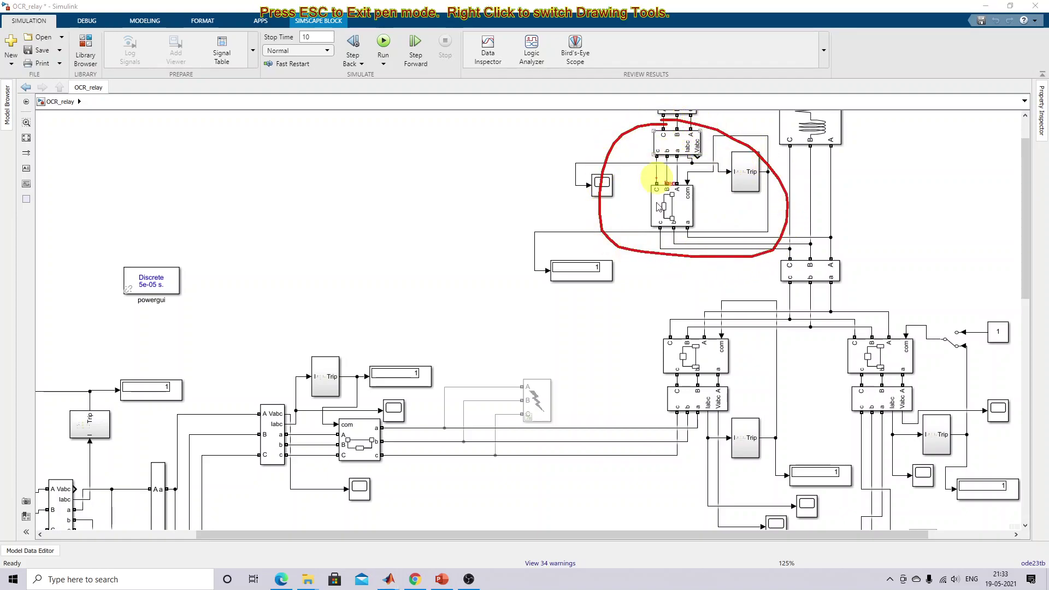
{"action": "key", "text": "Escape"}
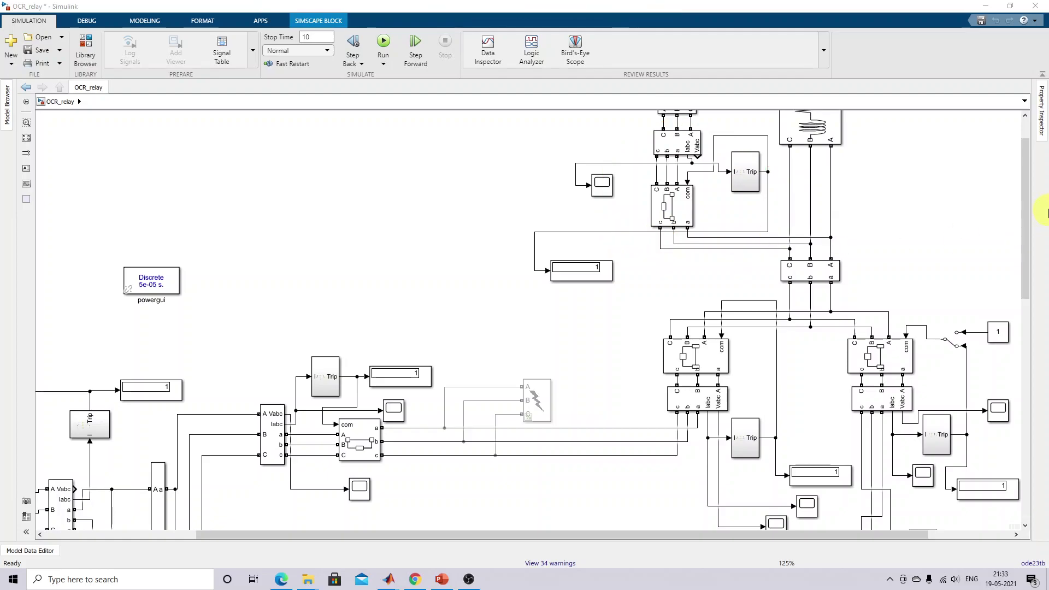
- Check the faulted phases and switching times of the Three-Phase Fault block on the Grid-to-Generator1 line, and close it unchanged
{"action": "left_click_drag", "start_coordinate": [1026, 206], "coordinate": [1024, 241]}
{"action": "scroll", "coordinate": [928, 280], "scroll_direction": "down", "scroll_amount": 1}
{"action": "scroll", "coordinate": [525, 306], "scroll_direction": "down", "scroll_amount": 2}
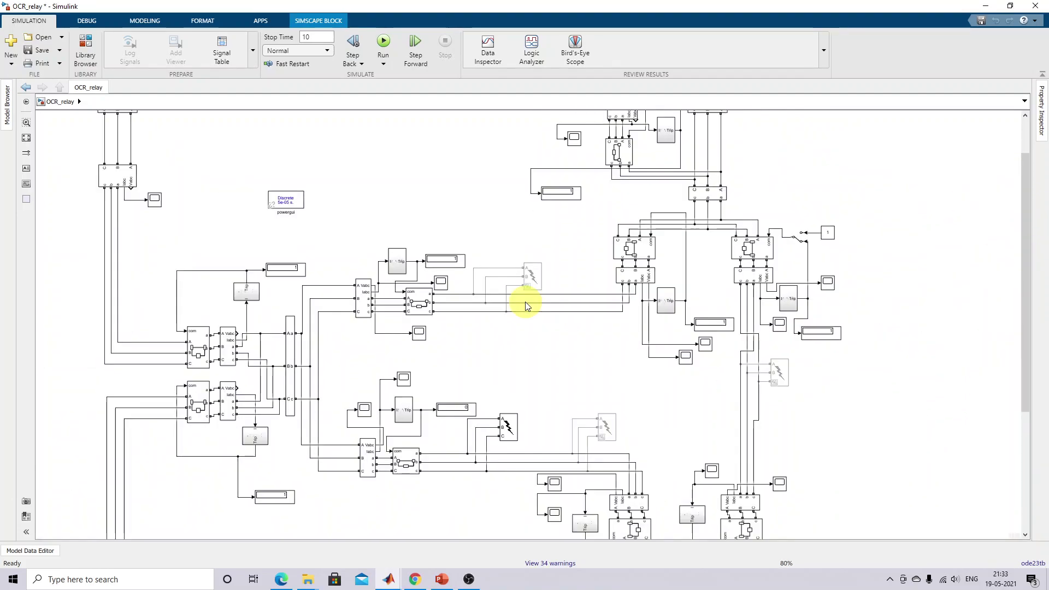
{"action": "scroll", "coordinate": [532, 287], "scroll_direction": "up", "scroll_amount": 1}
{"action": "double_click", "coordinate": [532, 280]}
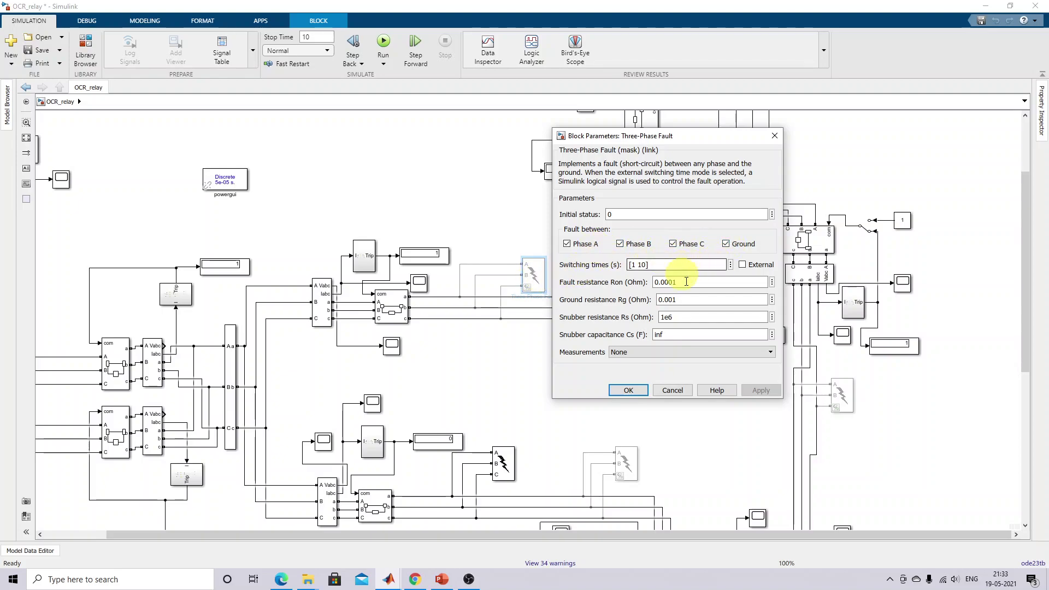
{"action": "left_click", "coordinate": [635, 391]}
- Check the faulted phases and switching times of the active Three-Phase Fault4 block and close its parameters unchanged
{"action": "left_click_drag", "start_coordinate": [1024, 276], "coordinate": [1028, 338]}
{"action": "double_click", "coordinate": [500, 347]}
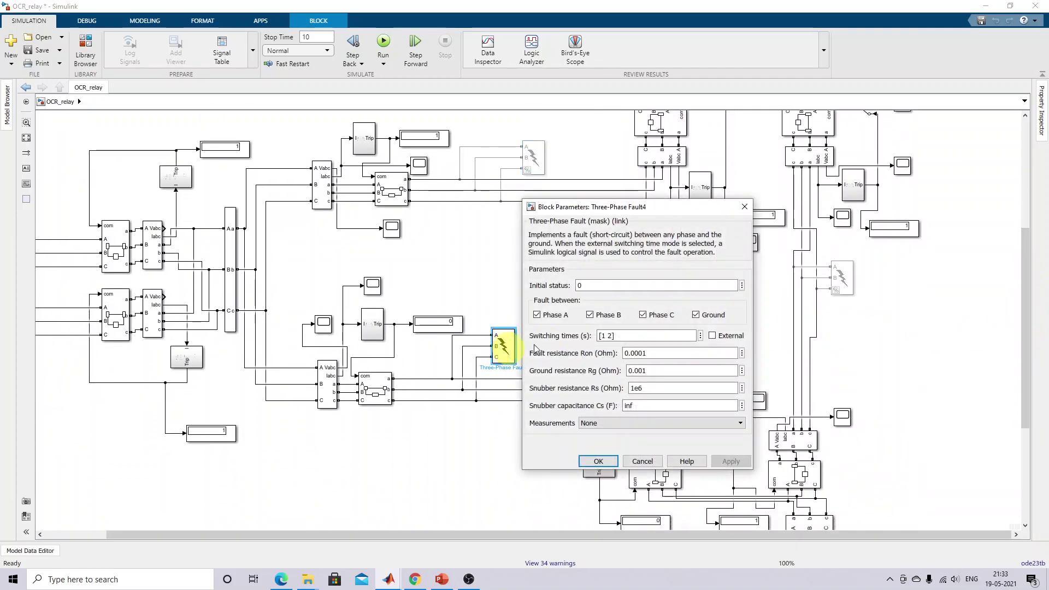
{"action": "left_click", "coordinate": [598, 462]}
- Check the faulted phases and switching times of the Three-Phase Fault1 and Three-Phase Fault2 blocks, closing each without changes
{"action": "double_click", "coordinate": [626, 349]}
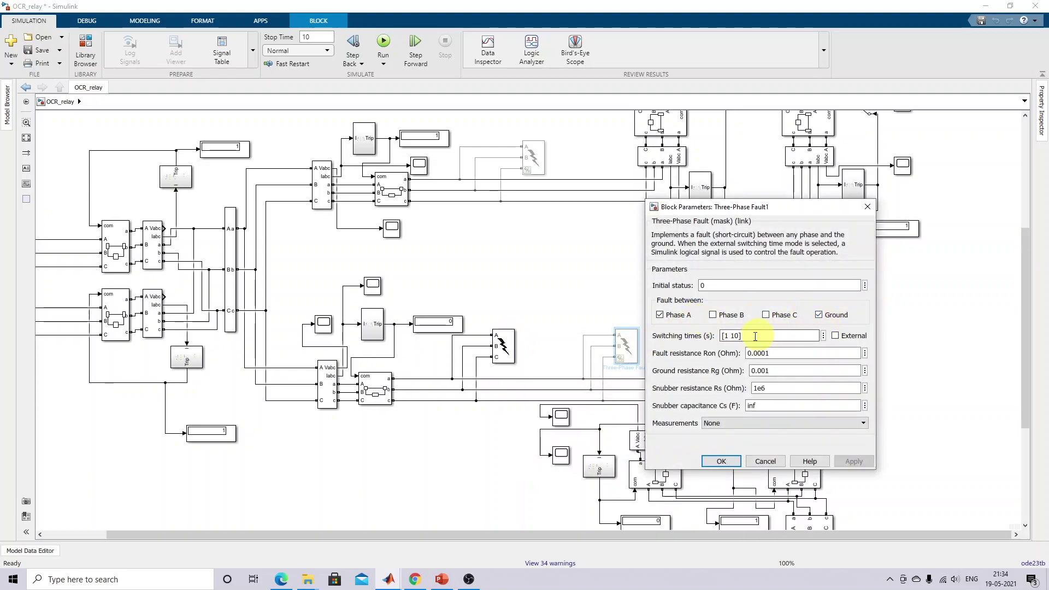
{"action": "left_click", "coordinate": [721, 461]}
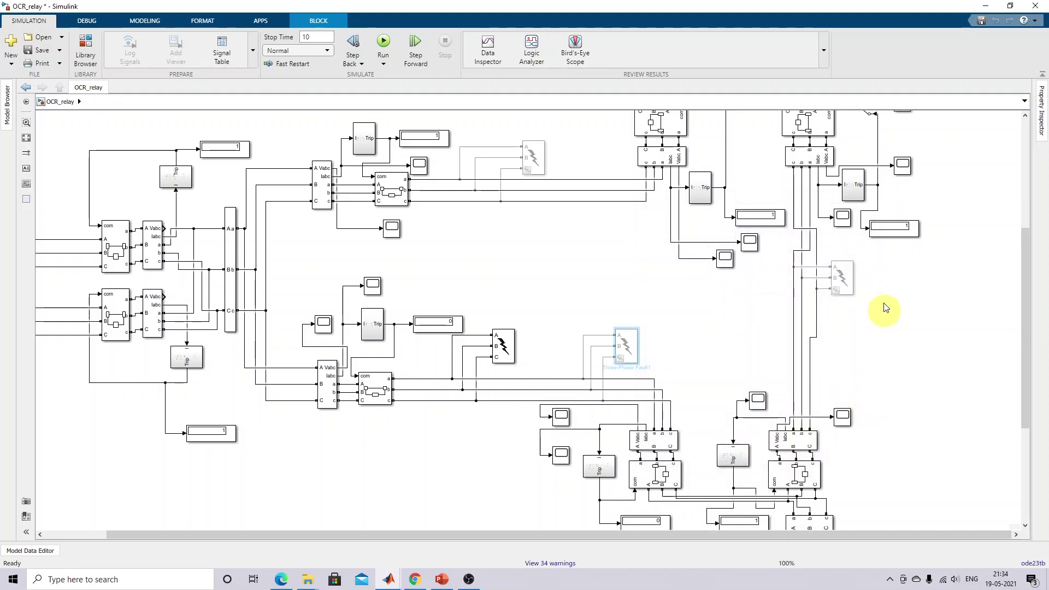
{"action": "double_click", "coordinate": [842, 280]}
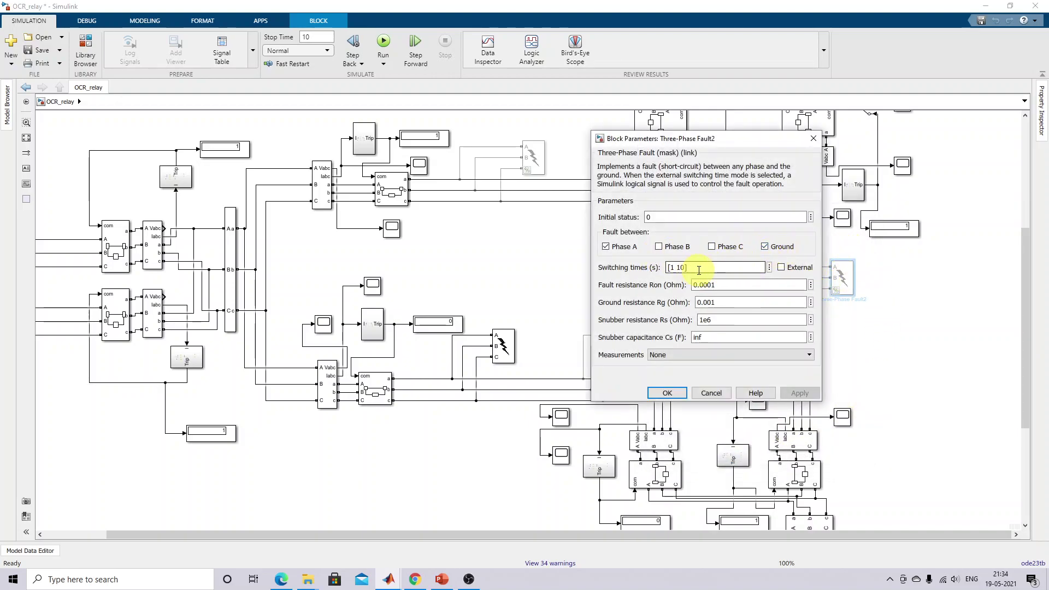
{"action": "left_click", "coordinate": [676, 392]}
- Check the faulted phase and switching times of the Three-Phase Fault3 block near Load3 and close its parameters unchanged
{"action": "left_click_drag", "start_coordinate": [1028, 261], "coordinate": [1023, 368]}
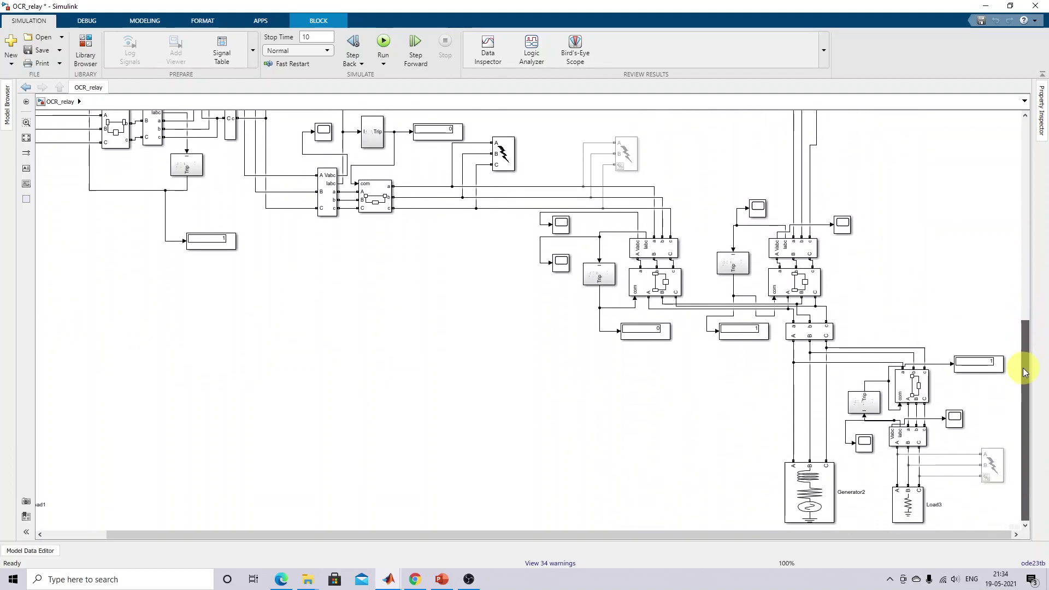
{"action": "double_click", "coordinate": [998, 464]}
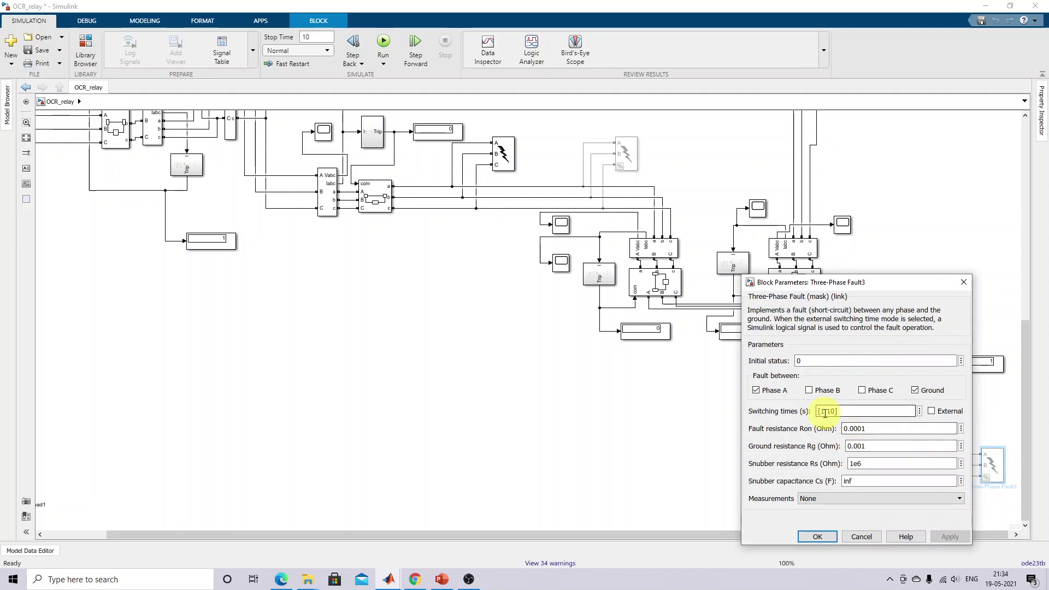
{"action": "left_click", "coordinate": [818, 537]}
{"action": "left_click_drag", "start_coordinate": [1023, 387], "coordinate": [1038, 288]}
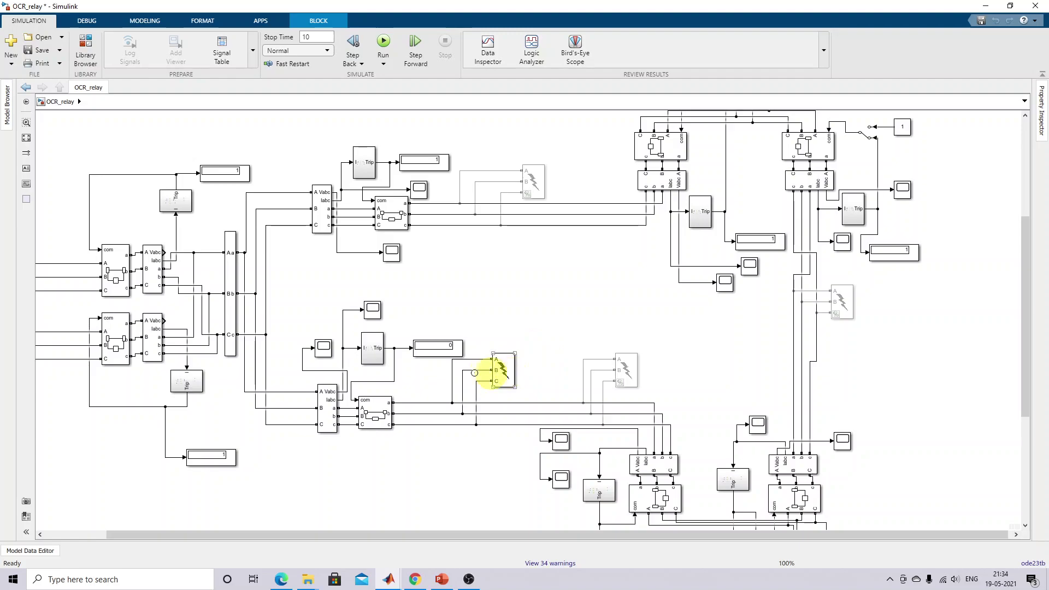
- Check the faulted phases and switching times of the Three-Phase Fault4 block again, close its parameters unchanged and clear the selection
{"action": "left_click", "coordinate": [501, 378]}
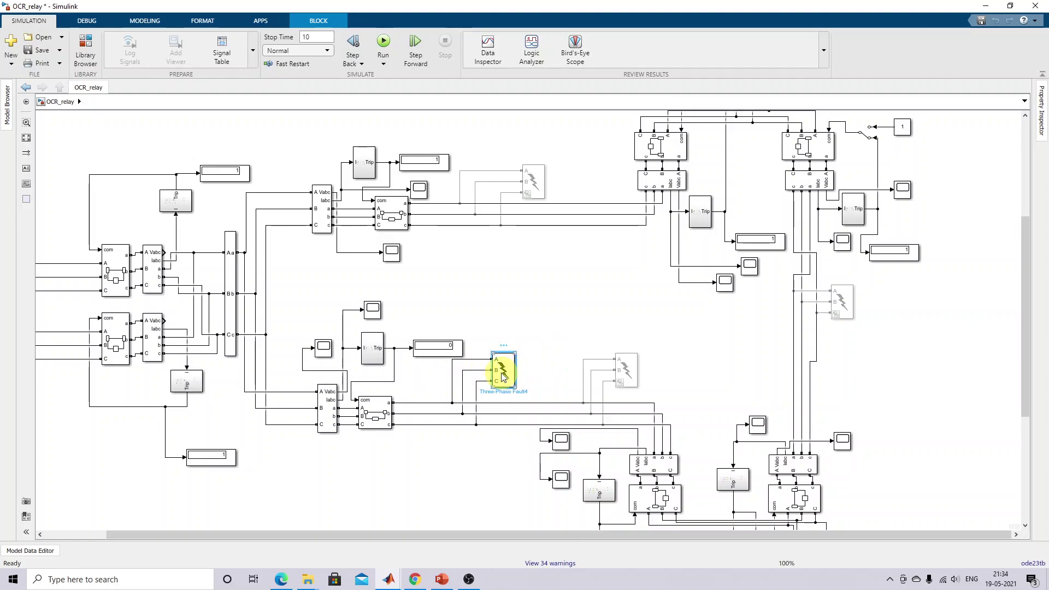
{"action": "double_click", "coordinate": [503, 377]}
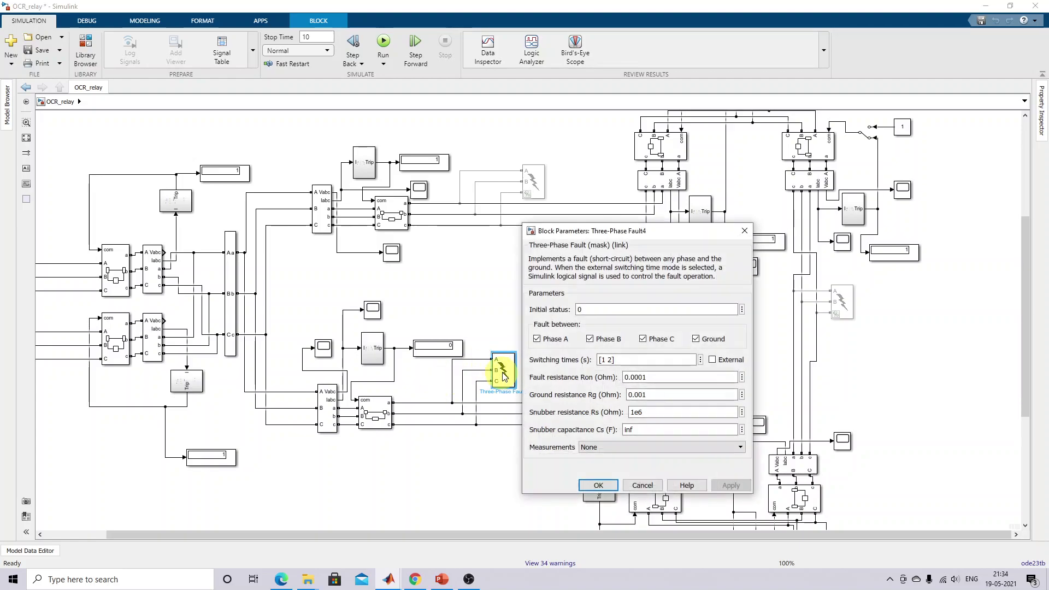
{"action": "left_click", "coordinate": [595, 485]}
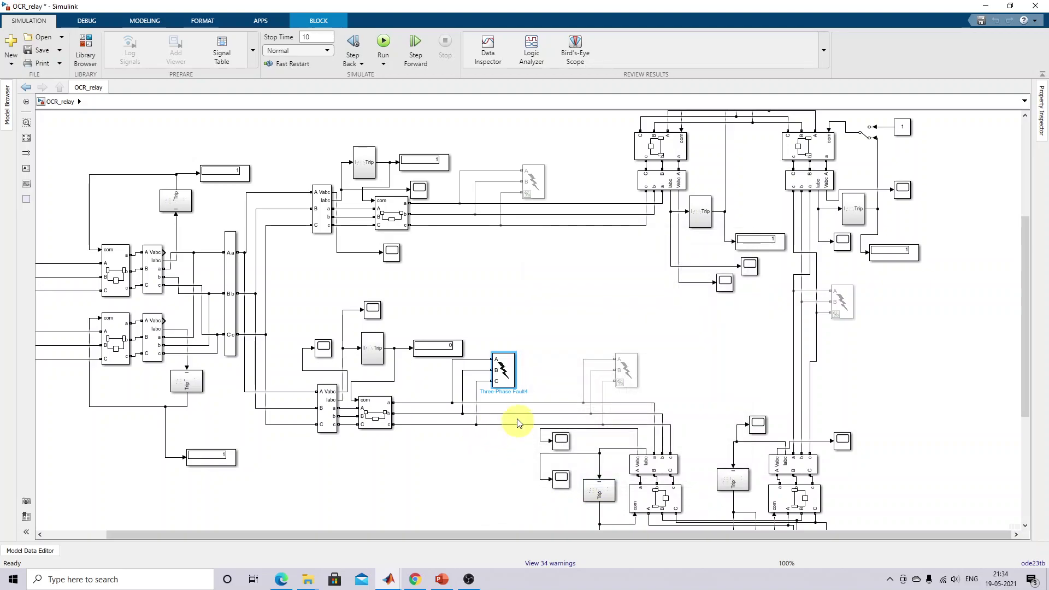
{"action": "double_click", "coordinate": [504, 378]}
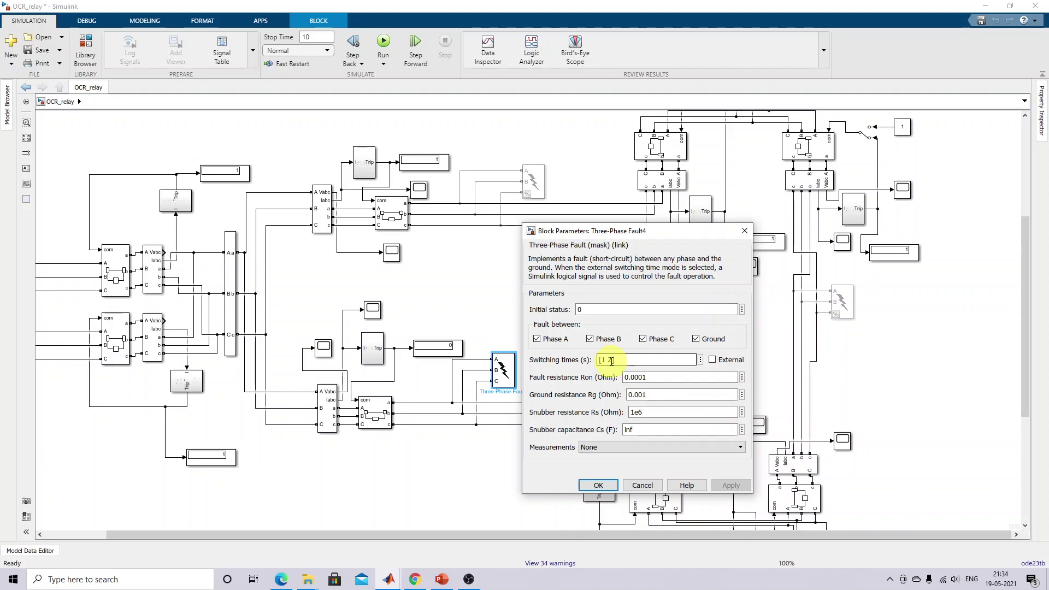
{"action": "left_click", "coordinate": [597, 484]}
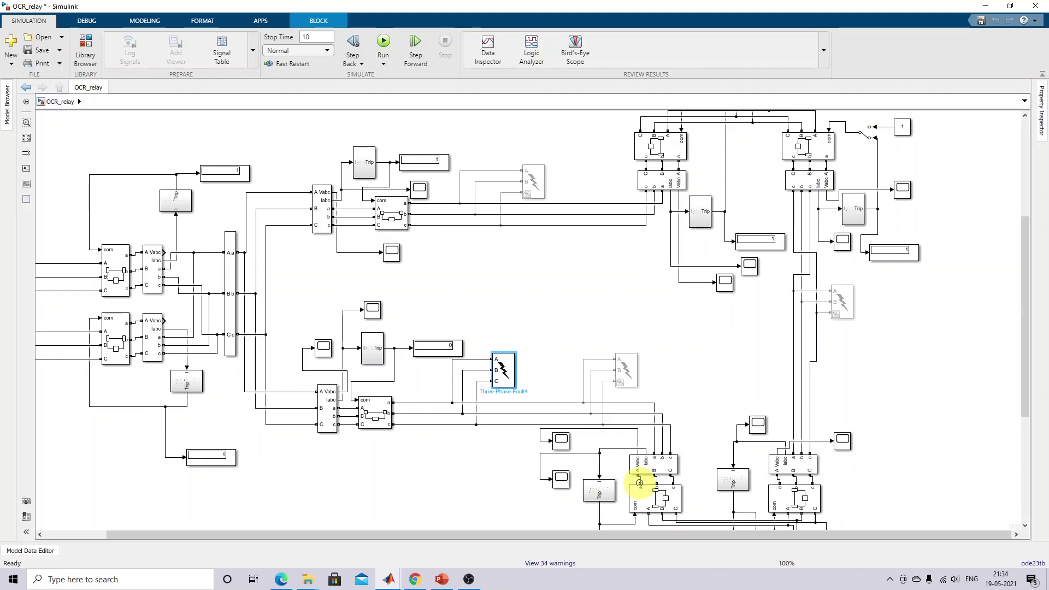
{"action": "left_click", "coordinate": [573, 334]}
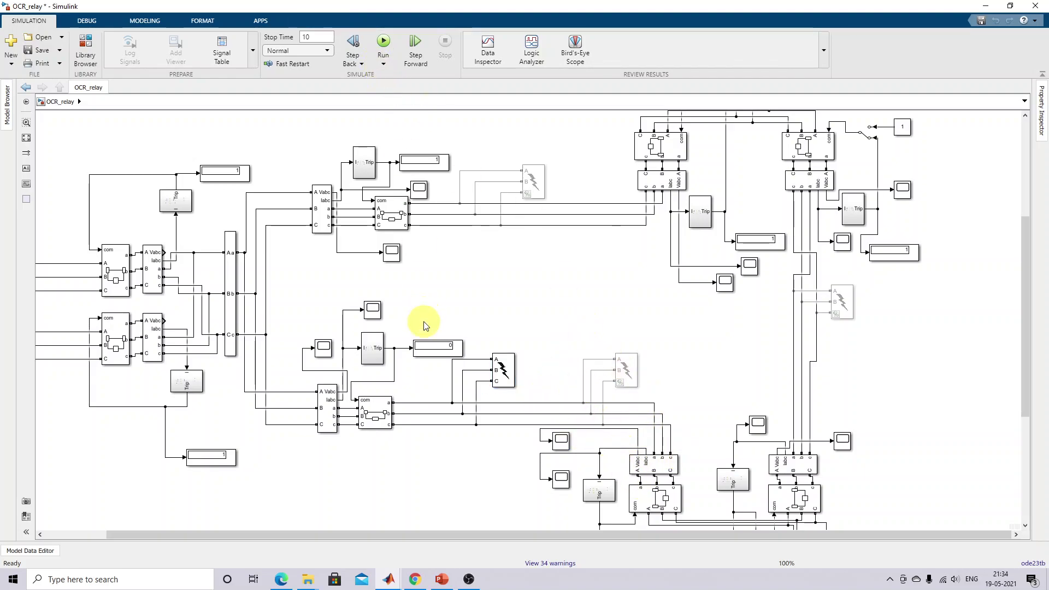
- Close the open Scope9, Scope12 and Scope4 windows
{"action": "mouse_move", "coordinate": [394, 579]}
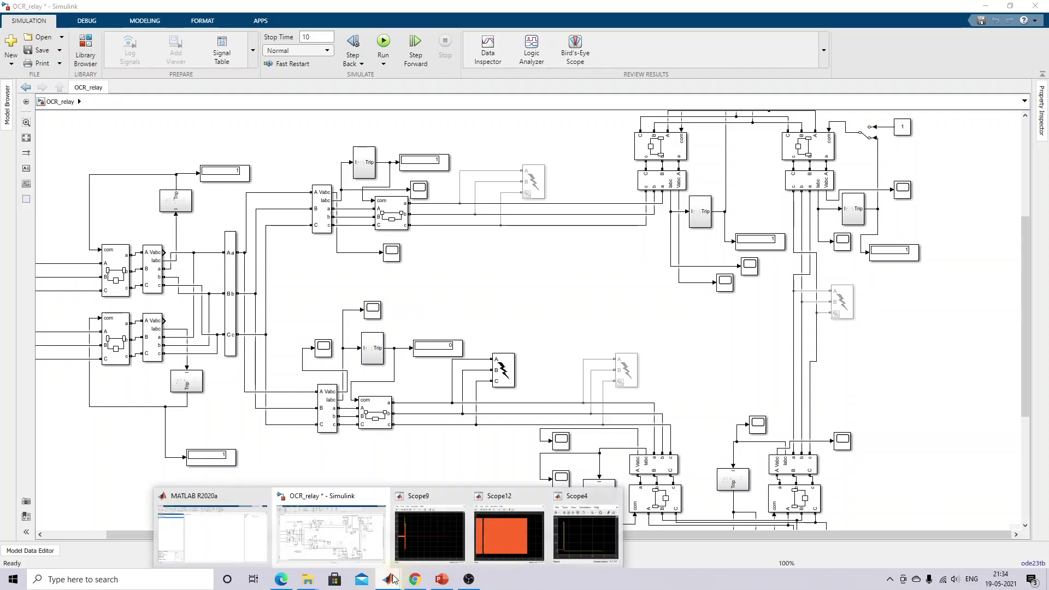
{"action": "left_click", "coordinate": [461, 496]}
{"action": "left_click", "coordinate": [487, 497]}
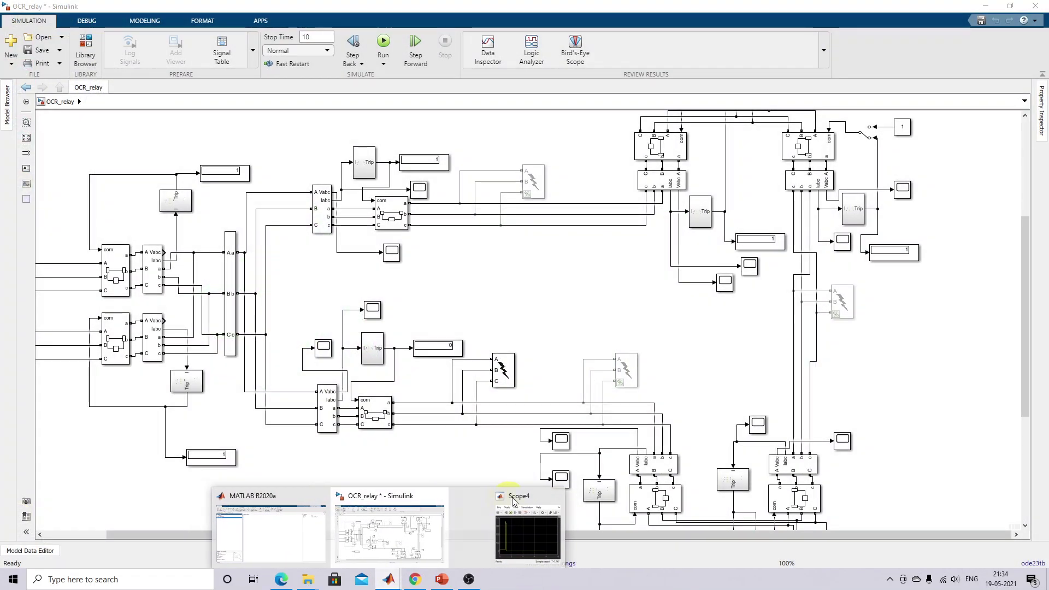
{"action": "left_click", "coordinate": [535, 497]}
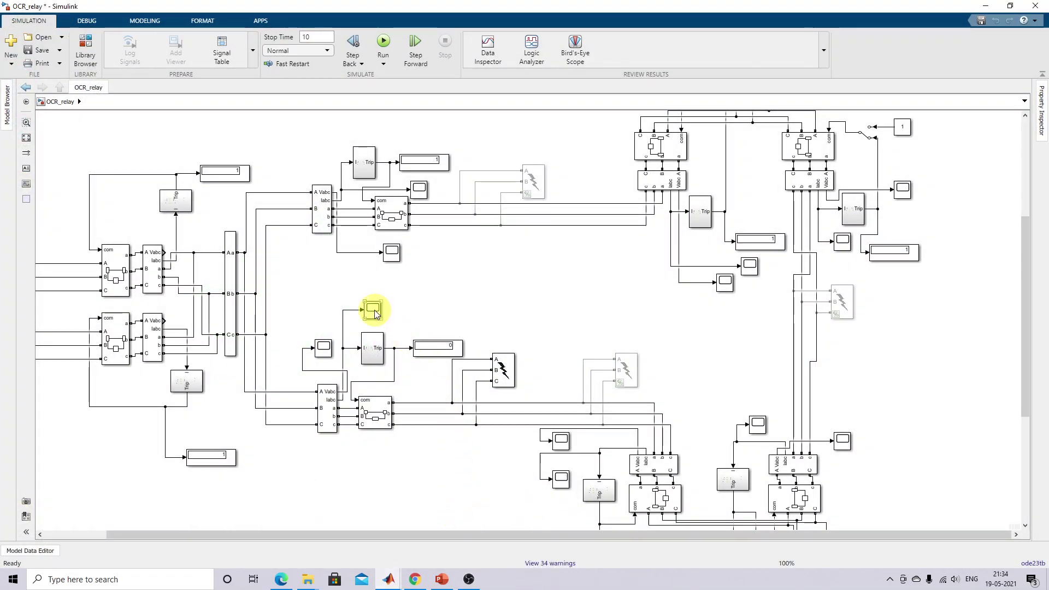
- Open Scope9 and Scope10, which plot the relay currents at the two ends of the line with Three-Phase Fault4
{"action": "left_click", "coordinate": [339, 380]}
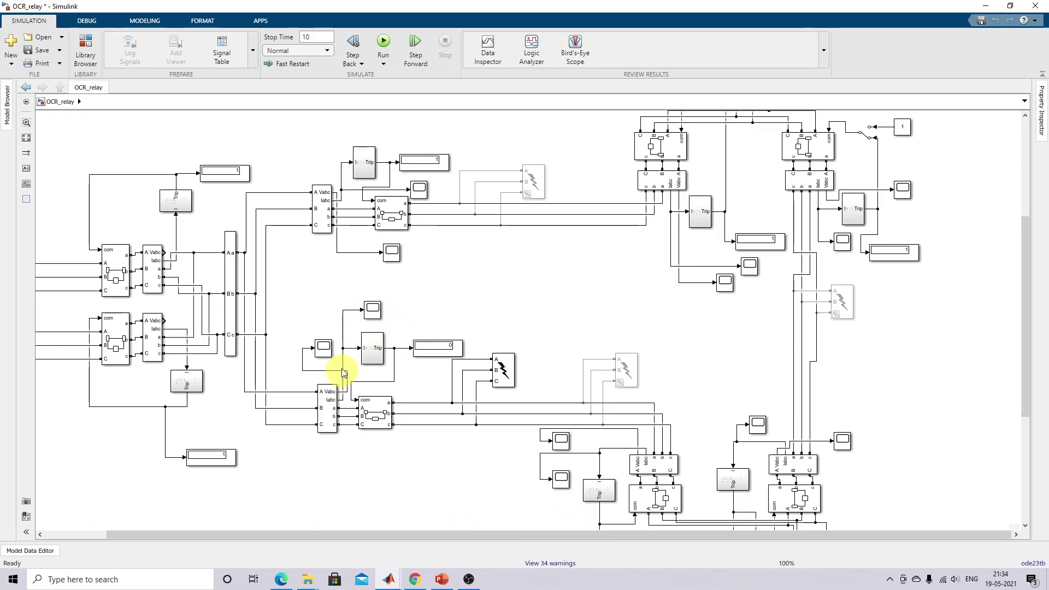
{"action": "double_click", "coordinate": [371, 307]}
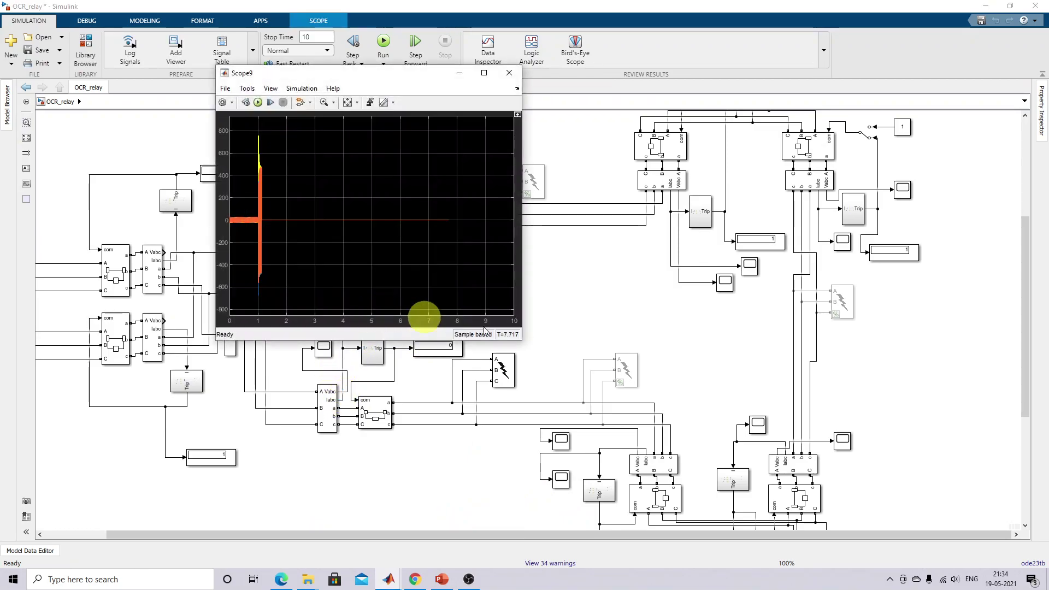
{"action": "left_click", "coordinate": [699, 397]}
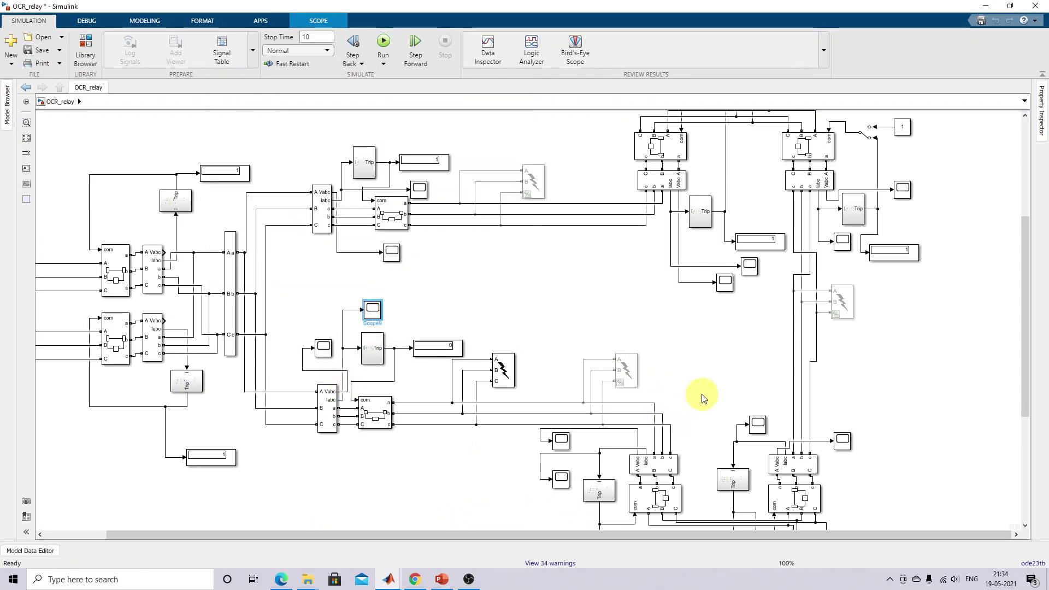
{"action": "left_click", "coordinate": [621, 453]}
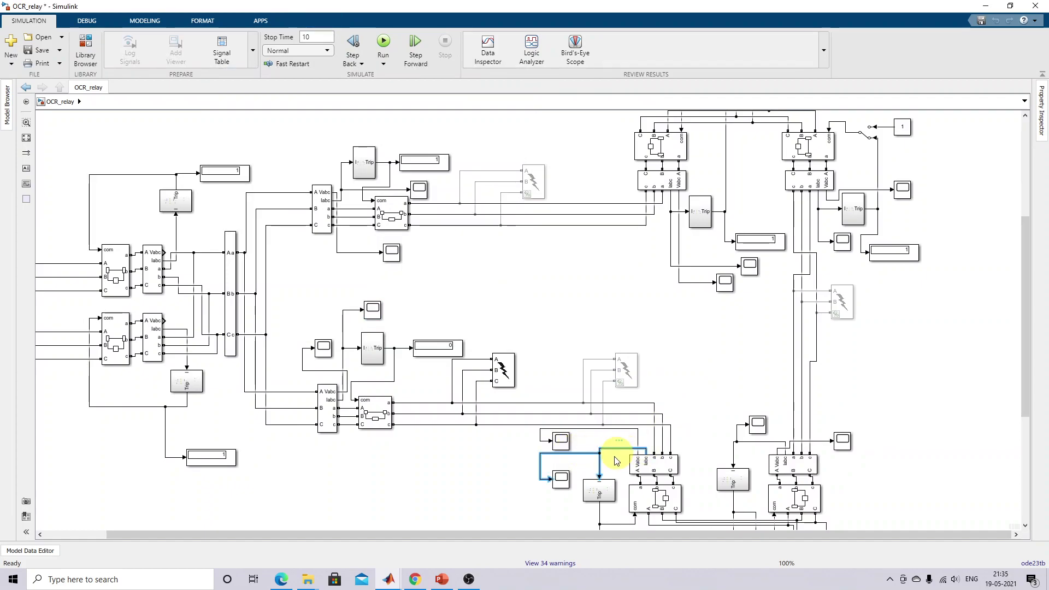
{"action": "double_click", "coordinate": [563, 481]}
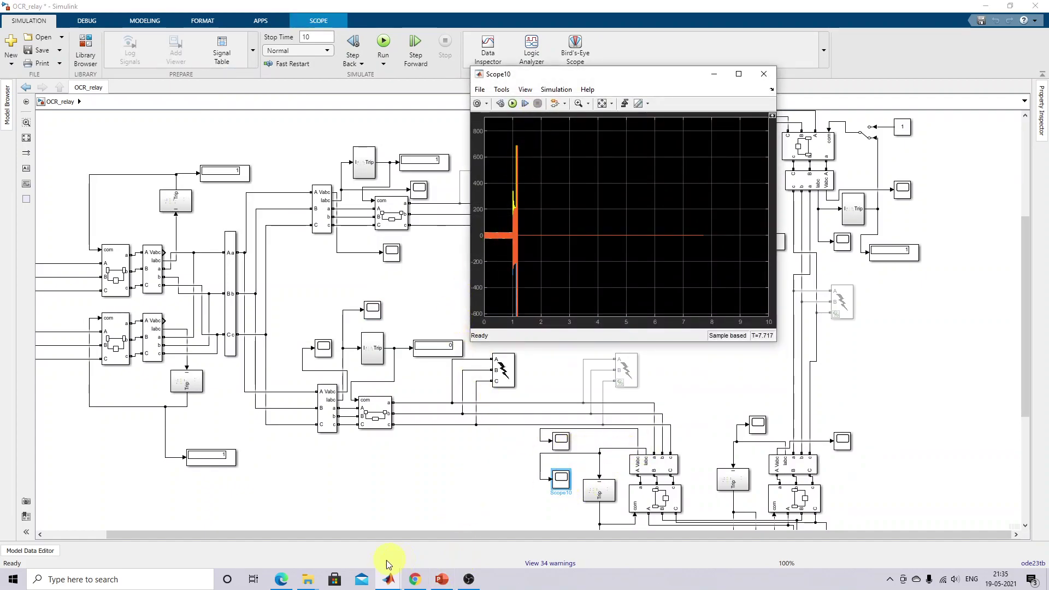
- Place the Scope9 and Scope10 windows side by side above the faulted line, with the trip displays of both its relays in view
{"action": "mouse_move", "coordinate": [389, 576]}
{"action": "left_click", "coordinate": [445, 517]}
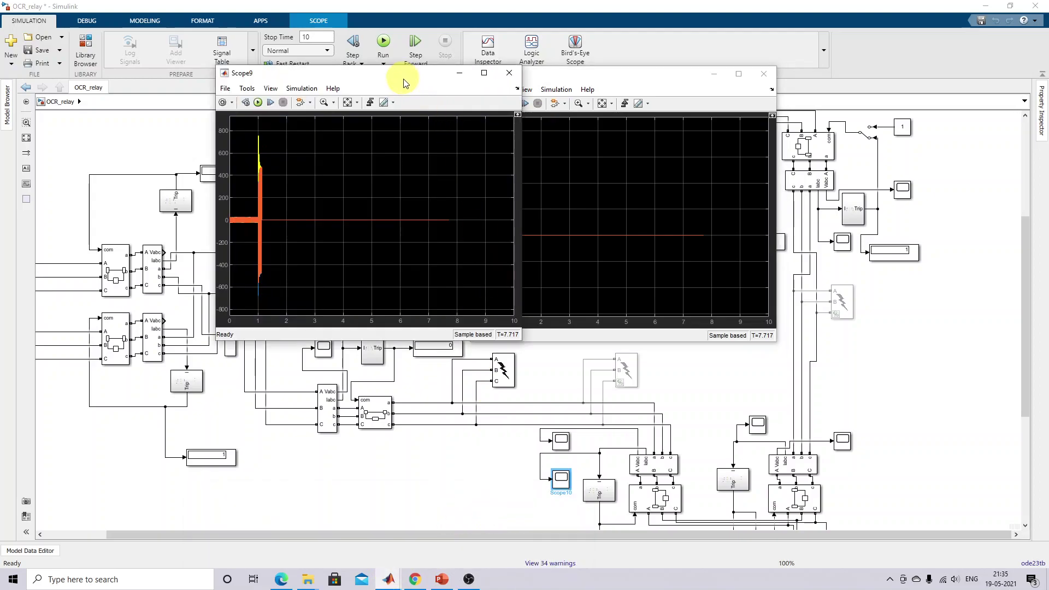
{"action": "left_click_drag", "start_coordinate": [404, 82], "coordinate": [324, 59]}
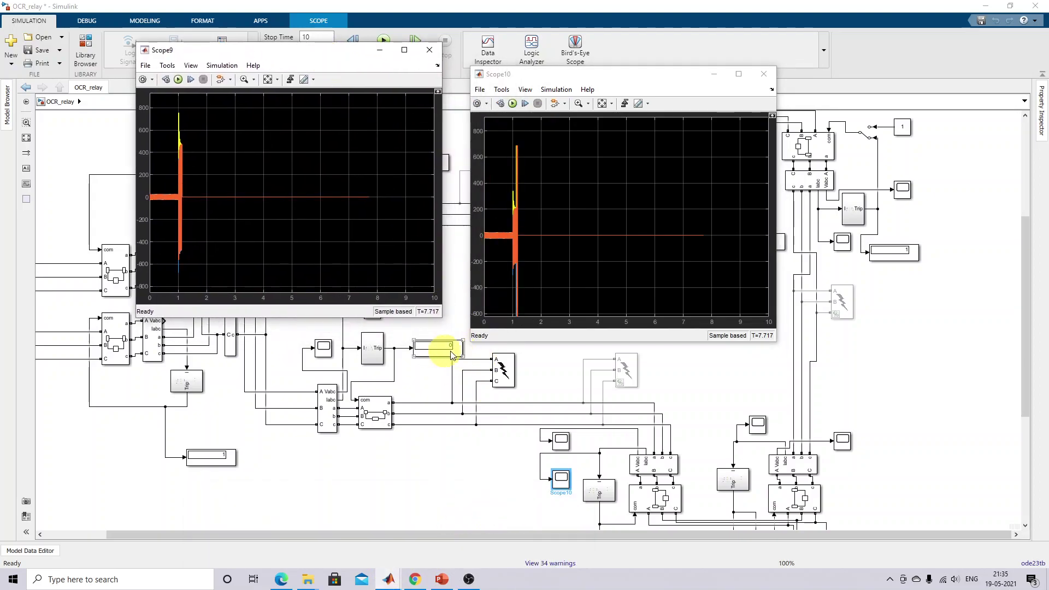
{"action": "left_click_drag", "start_coordinate": [1021, 307], "coordinate": [1024, 331]}
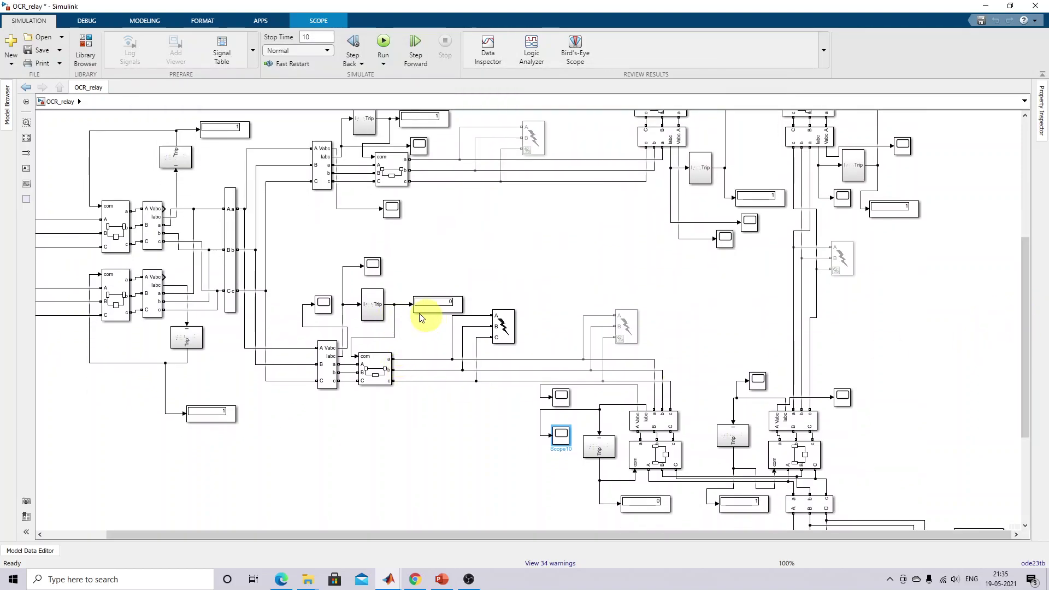
{"action": "mouse_move", "coordinate": [386, 580]}
{"action": "left_click", "coordinate": [469, 535]}
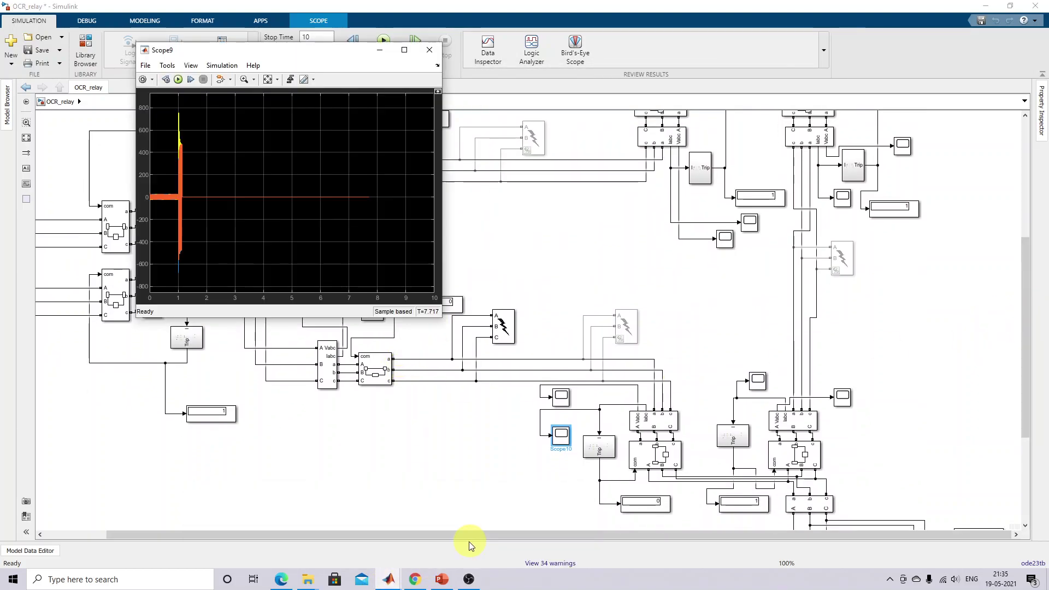
{"action": "left_click", "coordinate": [530, 533]}
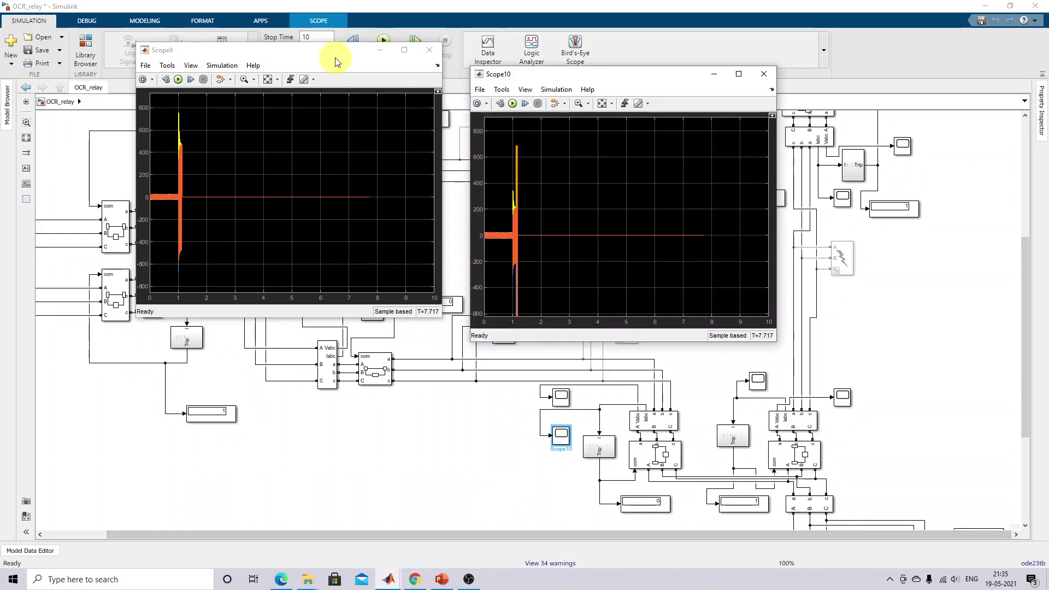
{"action": "left_click_drag", "start_coordinate": [335, 51], "coordinate": [275, 31]}
{"action": "left_click_drag", "start_coordinate": [663, 78], "coordinate": [683, 74]}
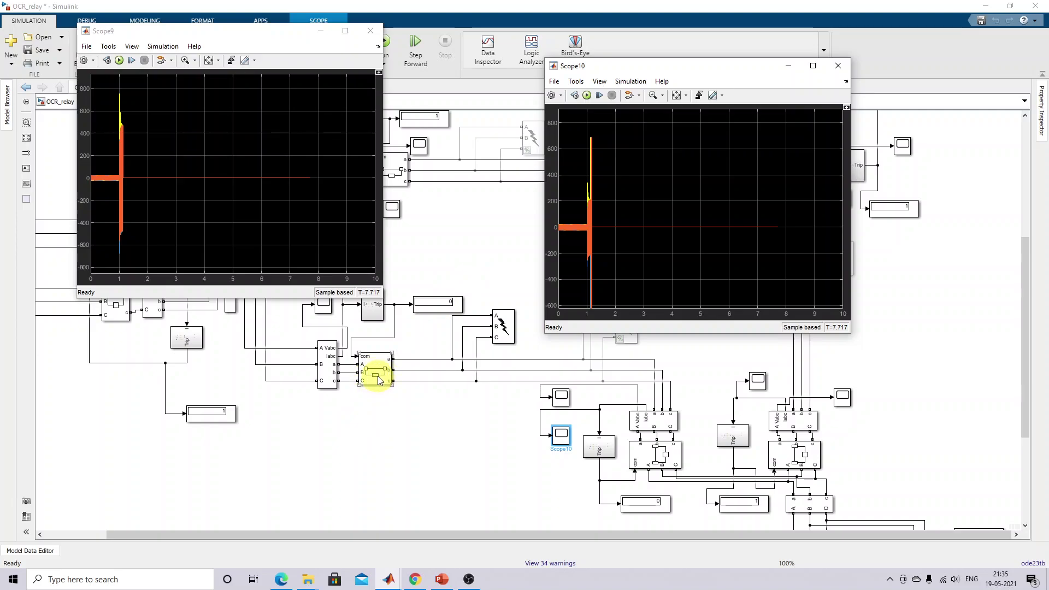
- Run the simulation from Scope9 with Three-Phase Fault4 active on the line
{"action": "left_click", "coordinate": [427, 305]}
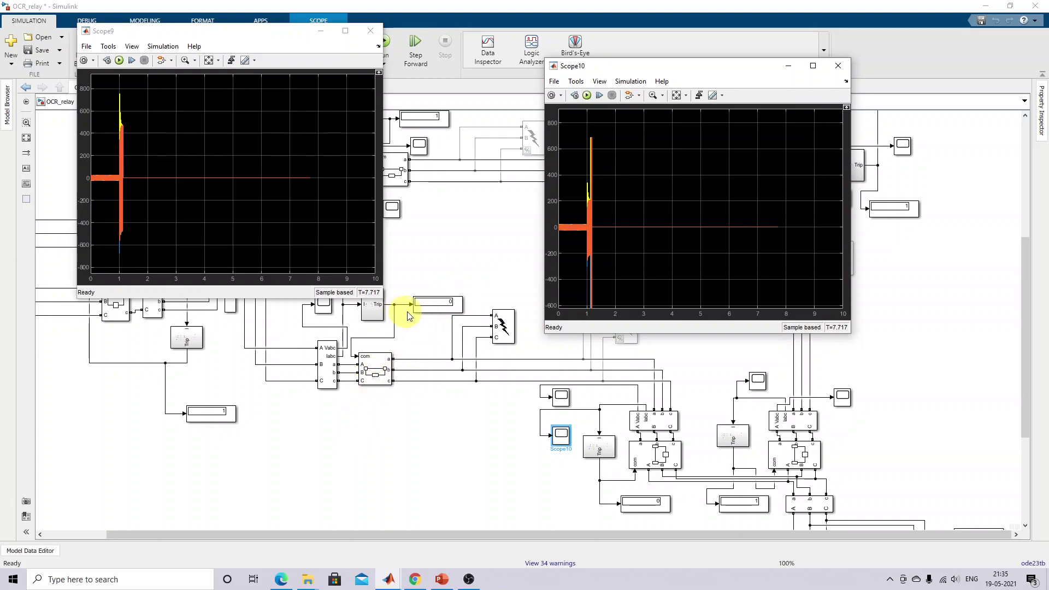
{"action": "left_click", "coordinate": [372, 371]}
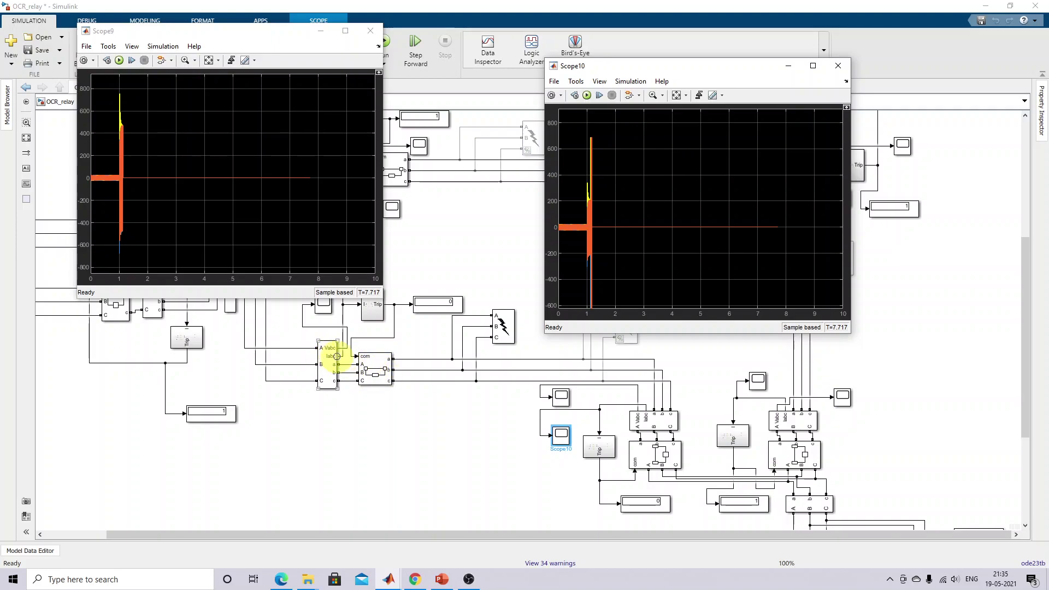
{"action": "left_click", "coordinate": [375, 335]}
{"action": "left_click", "coordinate": [119, 60]}
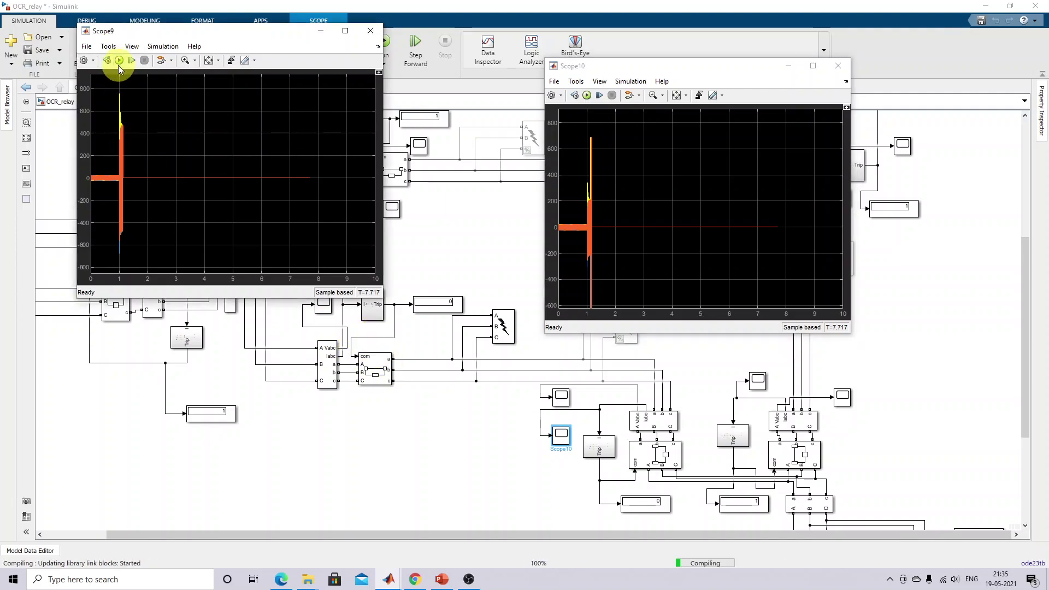
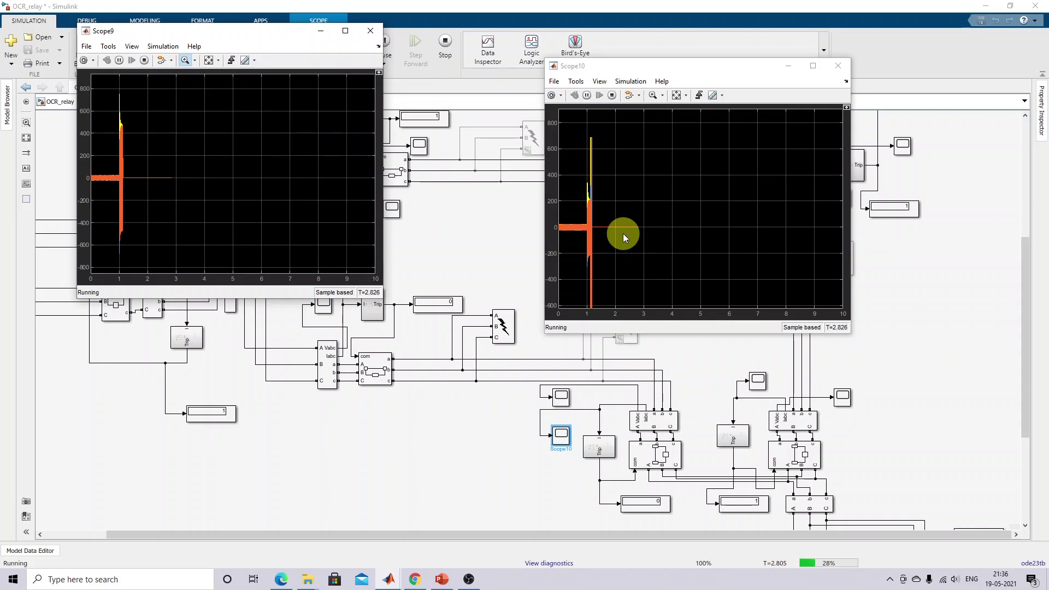
- Circle the post-fault currents in Scope10 and Scope9 and the trip displays of both line relays with the pen, and clear the marks
{"action": "key", "text": "F12"}
{"action": "mouse_move", "coordinate": [605, 226]}
{"action": "left_mouse_down"}
{"action": "mouse_move", "coordinate": [612, 219]}
{"action": "mouse_move", "coordinate": [599, 231]}
{"action": "left_mouse_up"}
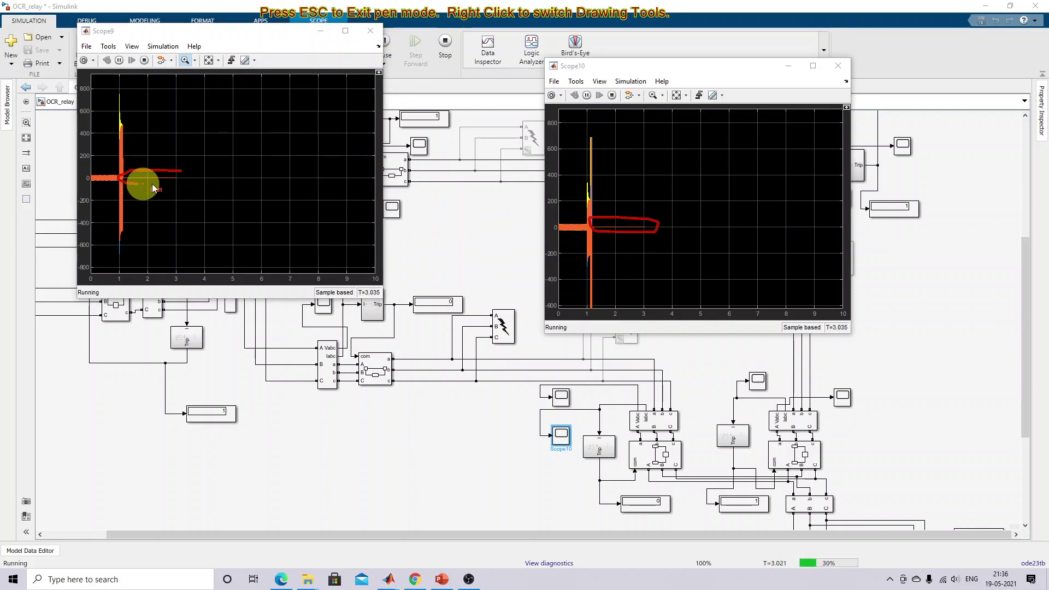
{"action": "left_click_drag", "start_coordinate": [153, 188], "coordinate": [175, 169]}
{"action": "mouse_move", "coordinate": [417, 290]}
{"action": "left_mouse_down"}
{"action": "mouse_move", "coordinate": [415, 323]}
{"action": "mouse_move", "coordinate": [481, 323]}
{"action": "mouse_move", "coordinate": [431, 295]}
{"action": "left_mouse_up"}
{"action": "mouse_move", "coordinate": [656, 502]}
{"action": "left_mouse_down"}
{"action": "mouse_move", "coordinate": [613, 494]}
{"action": "mouse_move", "coordinate": [636, 520]}
{"action": "mouse_move", "coordinate": [673, 512]}
{"action": "mouse_move", "coordinate": [635, 484]}
{"action": "left_mouse_up"}
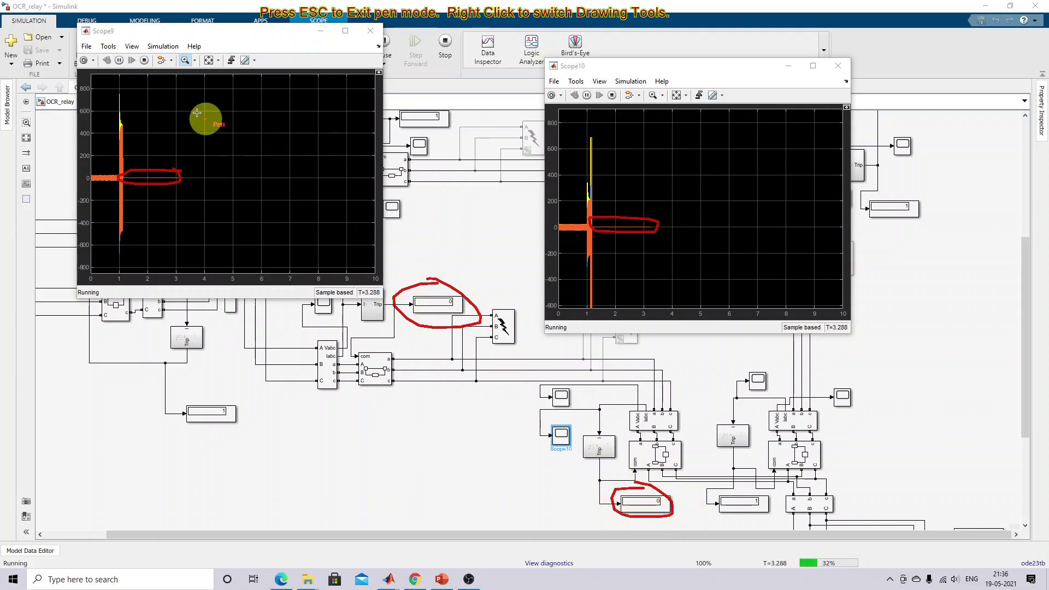
{"action": "key", "text": "Escape"}
- Stop and rerun the simulation, and circle the trip displays of both line relays with the pen before the fault starts at 1 s
{"action": "left_click", "coordinate": [144, 61]}
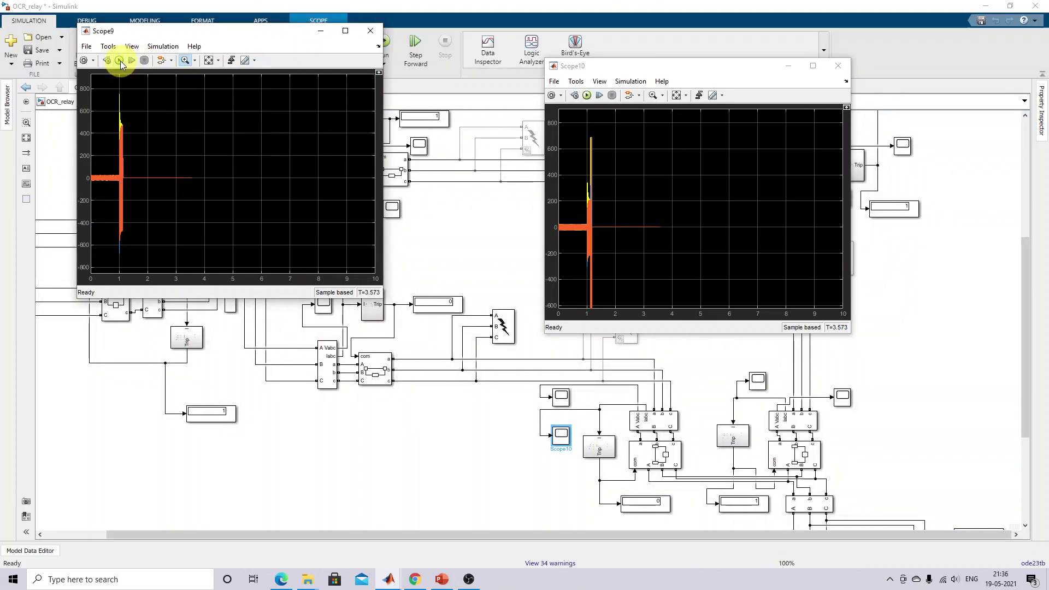
{"action": "left_click", "coordinate": [120, 61]}
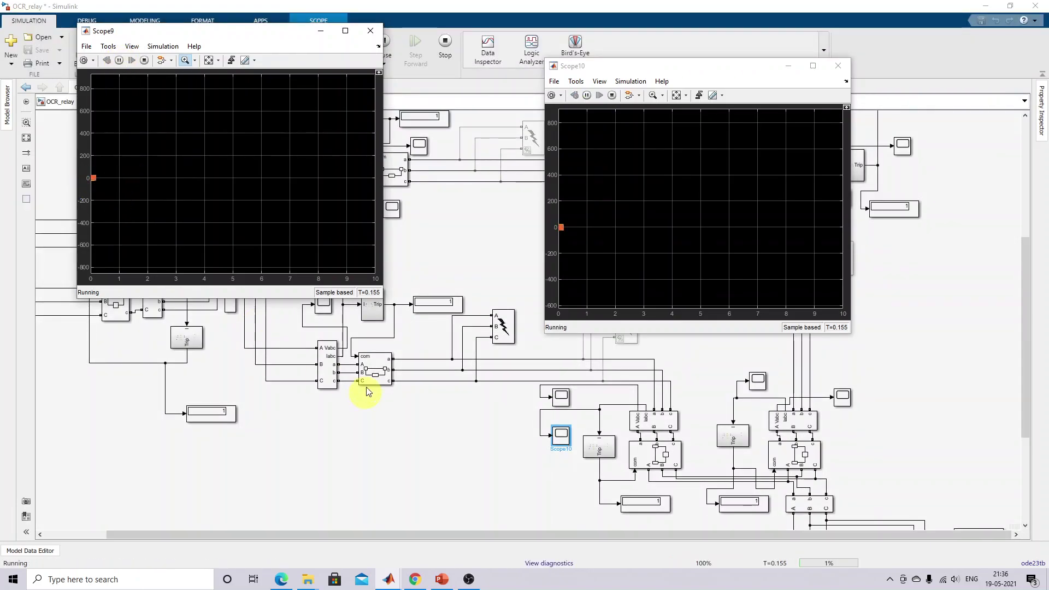
{"action": "key", "text": "ctrl+shift+p"}
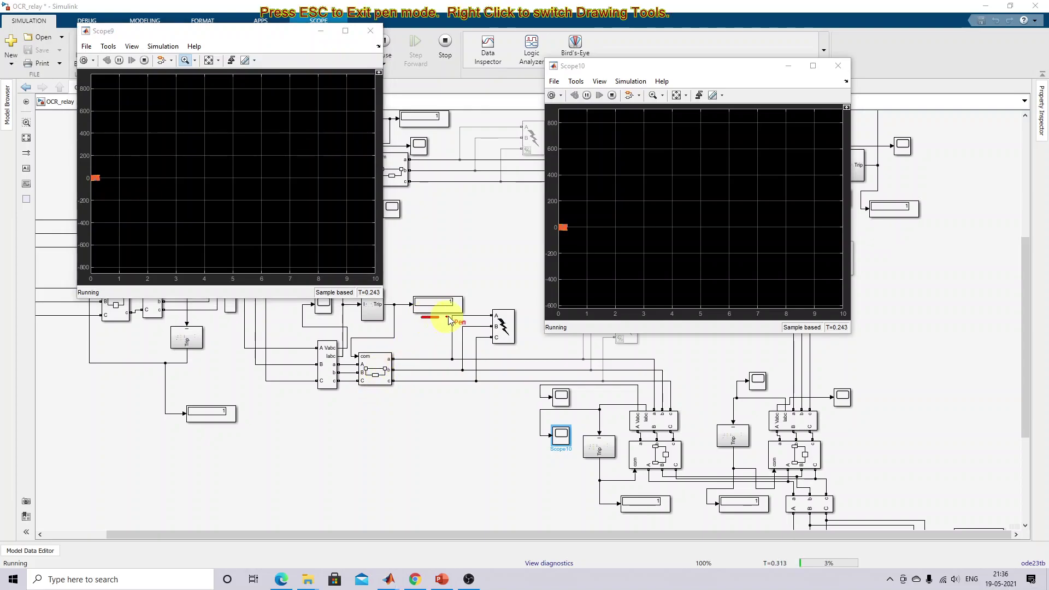
{"action": "mouse_move", "coordinate": [445, 323]}
{"action": "left_mouse_down"}
{"action": "mouse_move", "coordinate": [460, 293]}
{"action": "mouse_move", "coordinate": [415, 312]}
{"action": "left_mouse_up"}
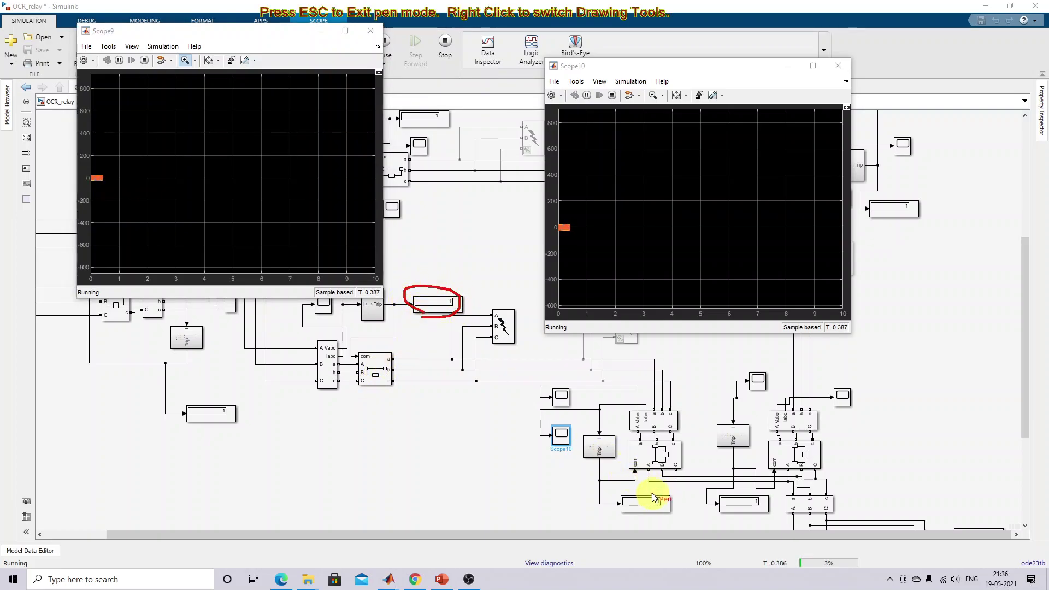
{"action": "mouse_move", "coordinate": [652, 492]}
{"action": "left_mouse_down"}
{"action": "mouse_move", "coordinate": [623, 500]}
{"action": "mouse_move", "coordinate": [624, 509]}
{"action": "mouse_move", "coordinate": [658, 515]}
{"action": "mouse_move", "coordinate": [663, 490]}
{"action": "left_mouse_up"}
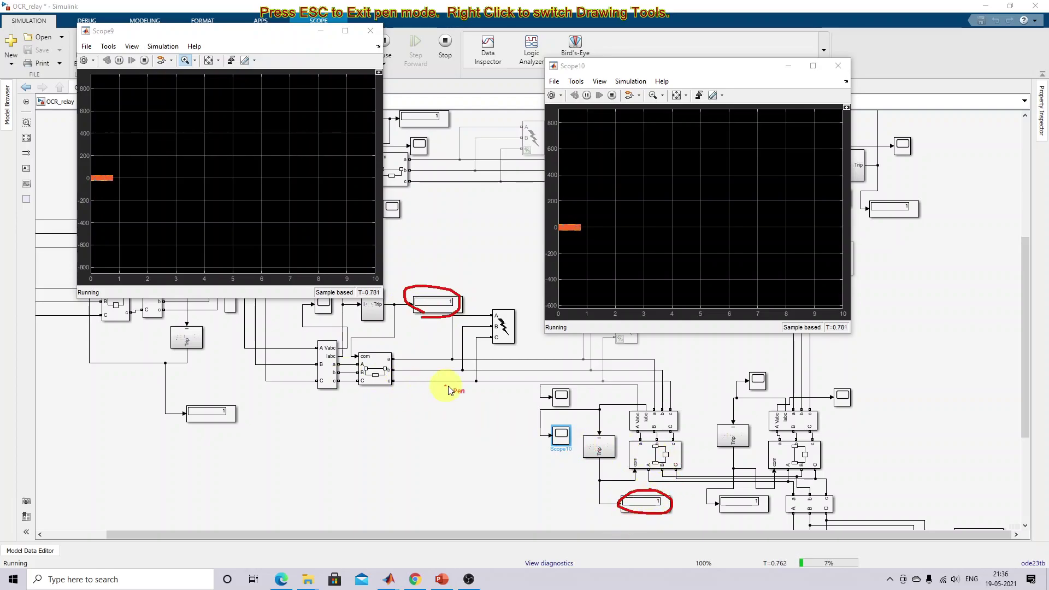
- Check the first relay's trip display after the fault, circle the post-fault currents in Scope9 and Scope10, and exit pen mode
{"action": "left_click_drag", "start_coordinate": [422, 316], "coordinate": [452, 314]}
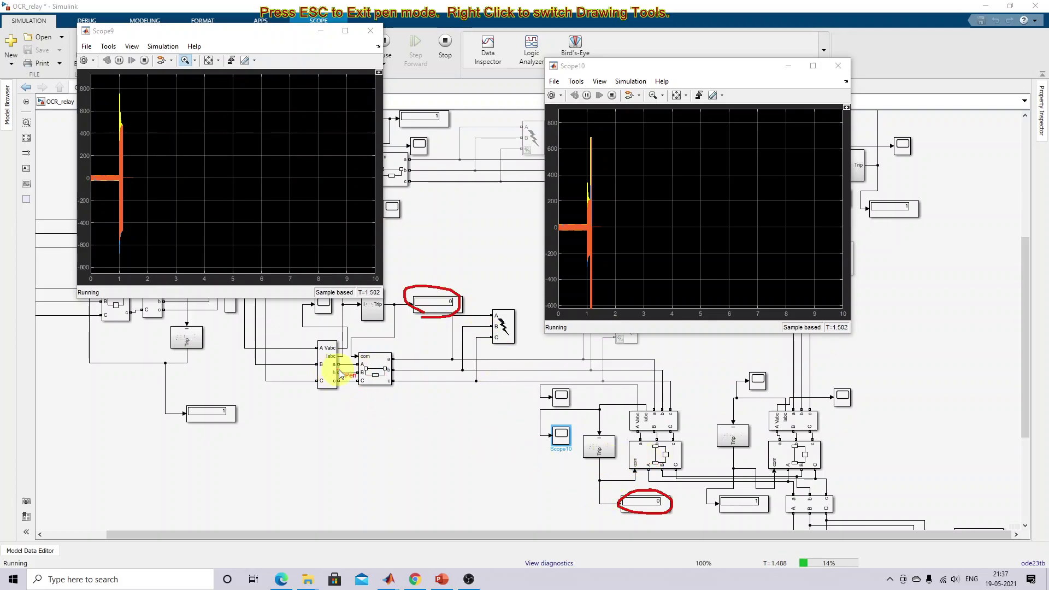
{"action": "left_click_drag", "start_coordinate": [126, 187], "coordinate": [155, 182]}
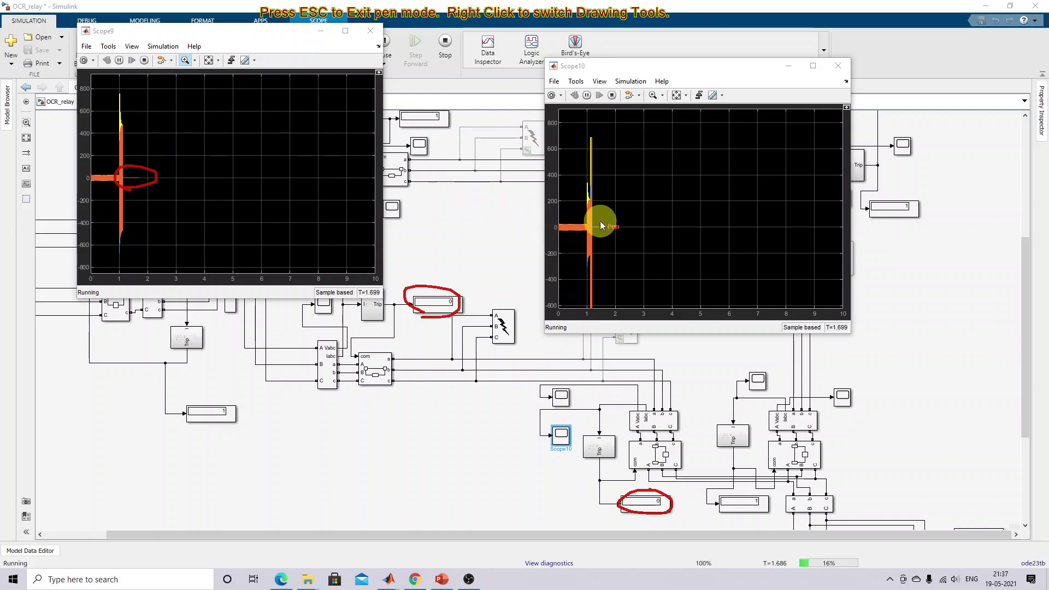
{"action": "mouse_move", "coordinate": [600, 220]}
{"action": "left_mouse_down"}
{"action": "mouse_move", "coordinate": [585, 236]}
{"action": "mouse_move", "coordinate": [617, 235]}
{"action": "left_mouse_up"}
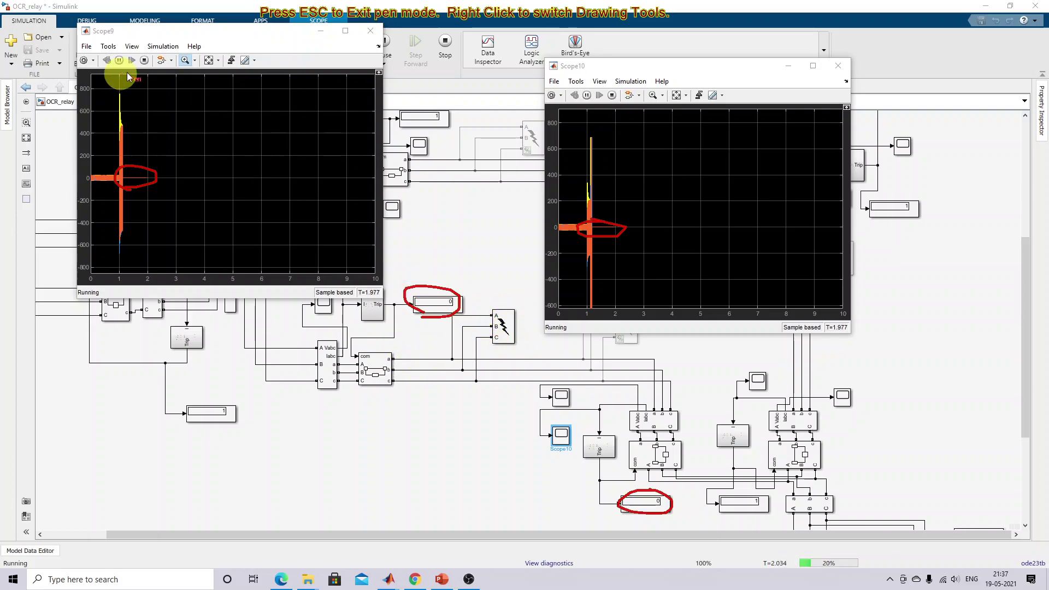
{"action": "key", "text": "Escape"}
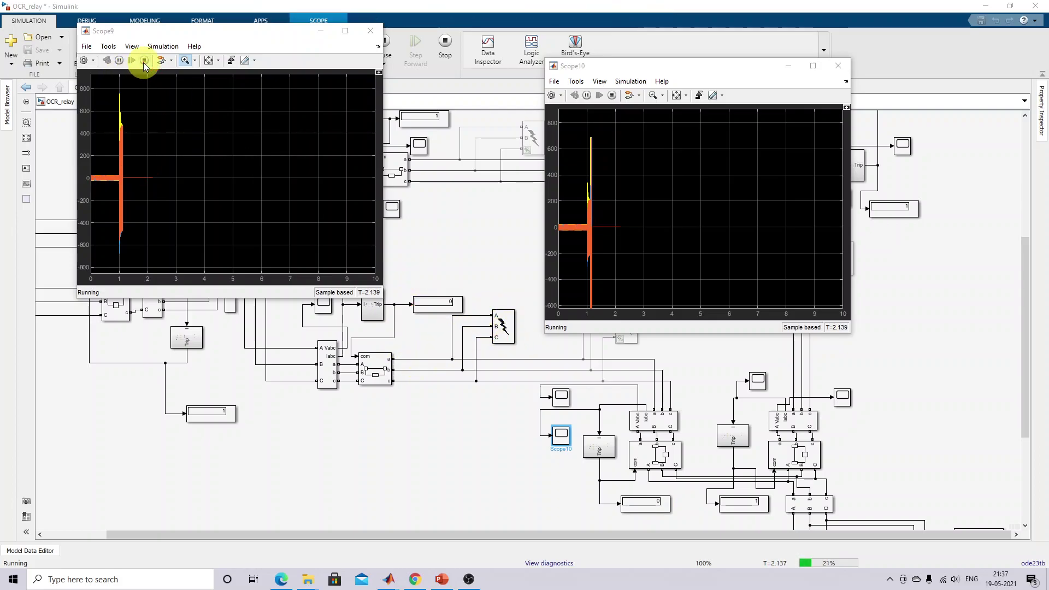
- Stop the running simulation and close the Scope9 and Scope10 windows
{"action": "left_click", "coordinate": [144, 60]}
{"action": "left_click", "coordinate": [482, 250]}
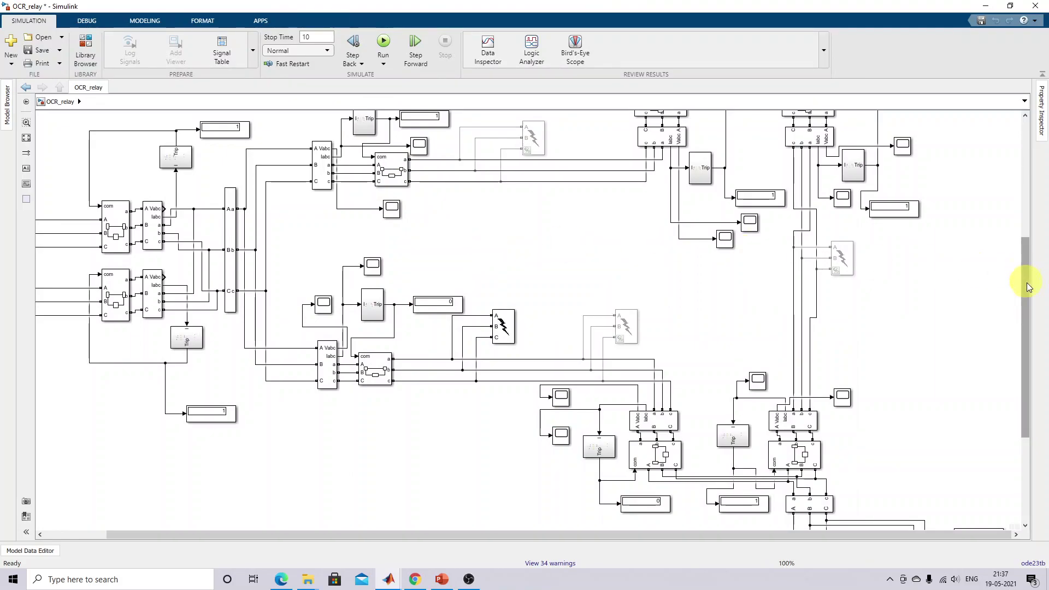
{"action": "mouse_move", "coordinate": [389, 580]}
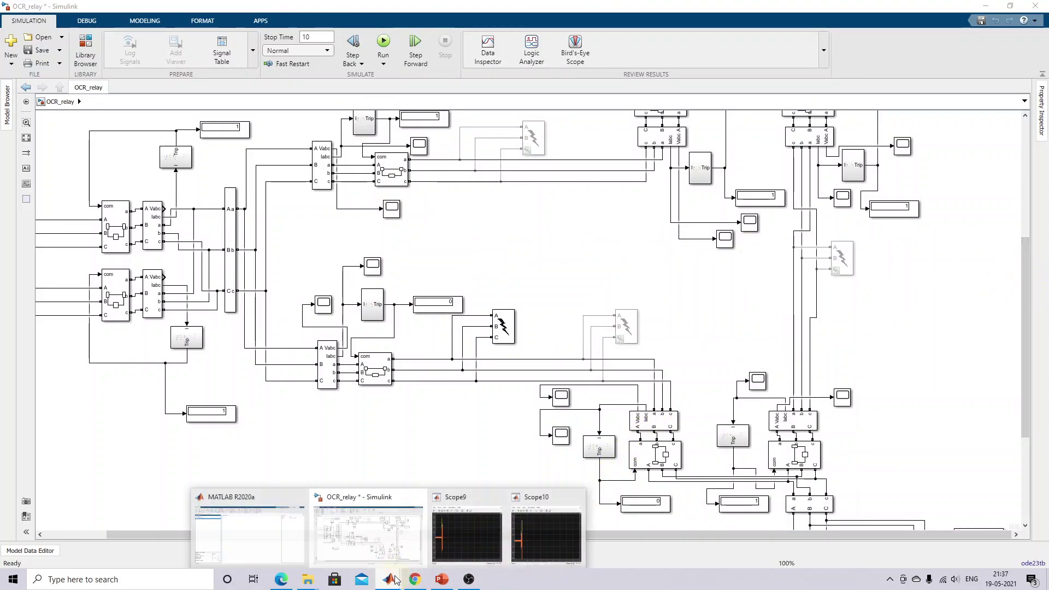
{"action": "left_click", "coordinate": [552, 495]}
{"action": "left_click", "coordinate": [539, 497]}
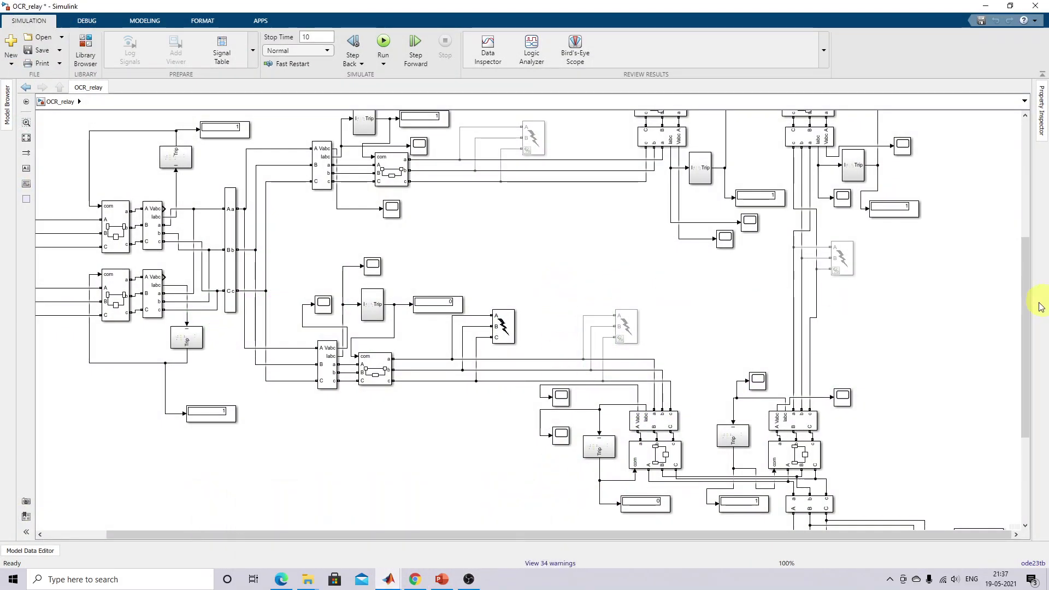
- Comment out the Three-Phase Fault4 block on the lower line
{"action": "mouse_move", "coordinate": [1023, 314]}
{"action": "left_mouse_down"}
{"action": "mouse_move", "coordinate": [1022, 239]}
{"action": "mouse_move", "coordinate": [1026, 325]}
{"action": "left_mouse_up"}
{"action": "left_click", "coordinate": [506, 355]}
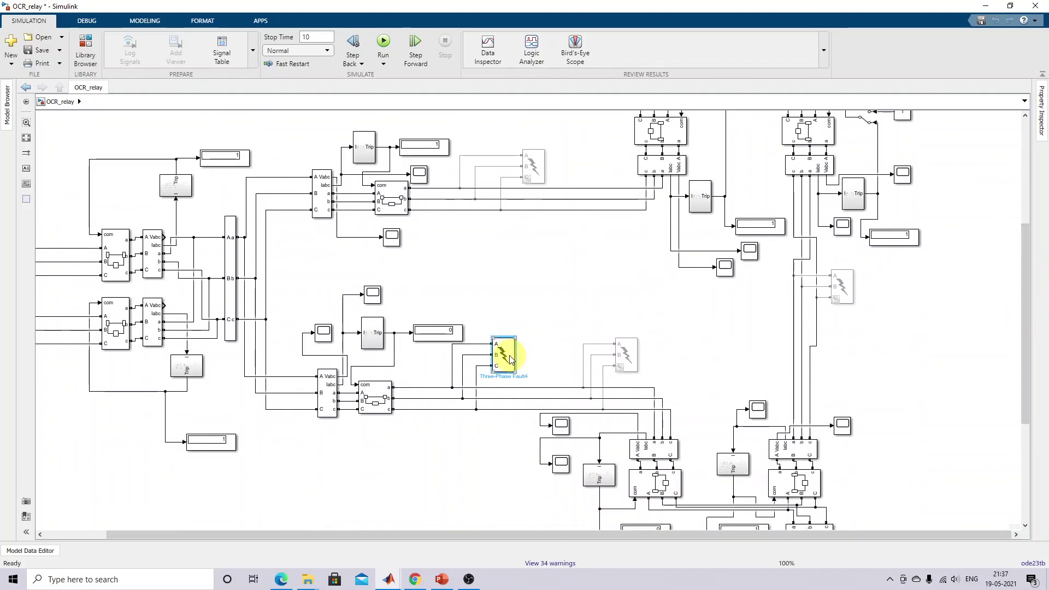
{"action": "left_click", "coordinate": [499, 323]}
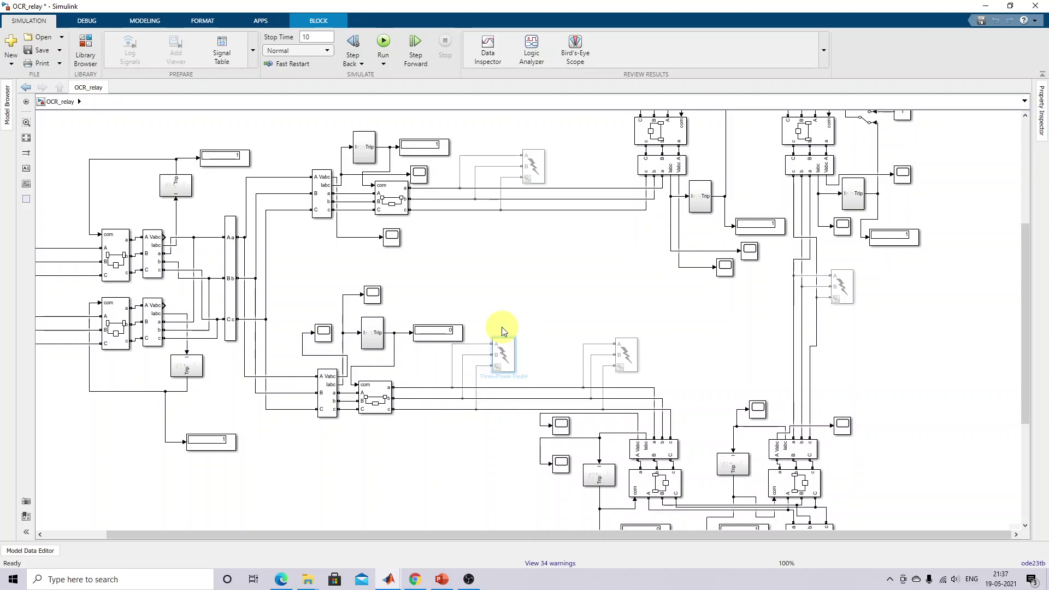
- Check the fault parameters of Three-Phase Fault1 on the lower line, and uncomment the block
{"action": "double_click", "coordinate": [633, 355]}
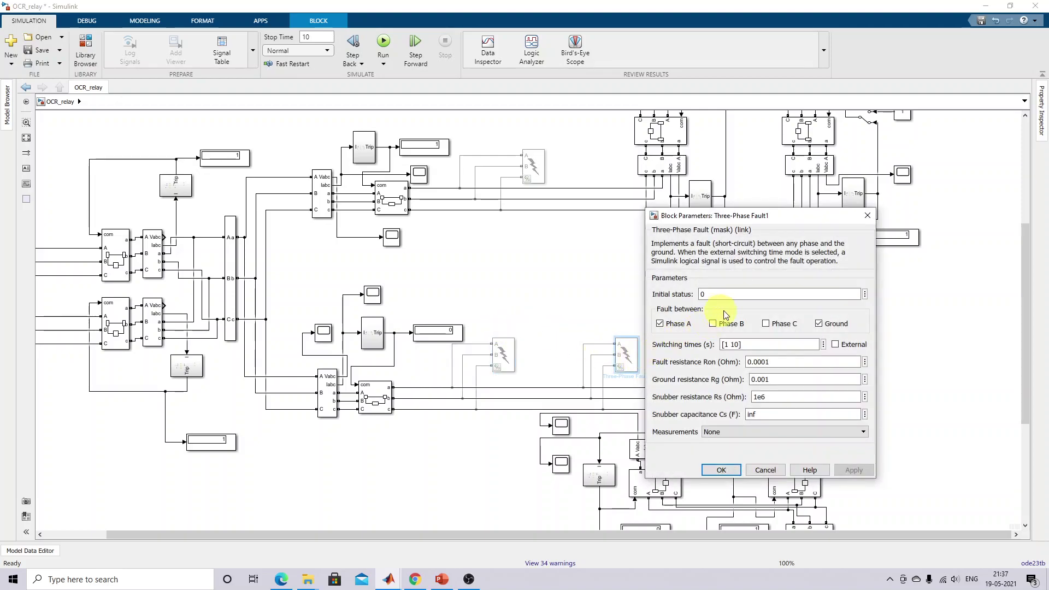
{"action": "left_click", "coordinate": [722, 469]}
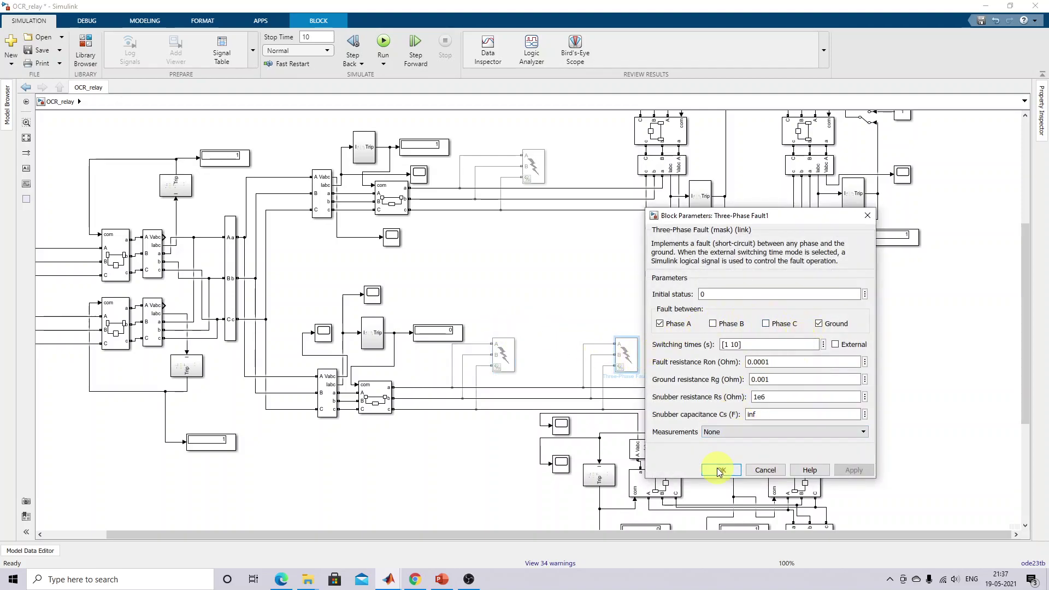
{"action": "double_click", "coordinate": [629, 357]}
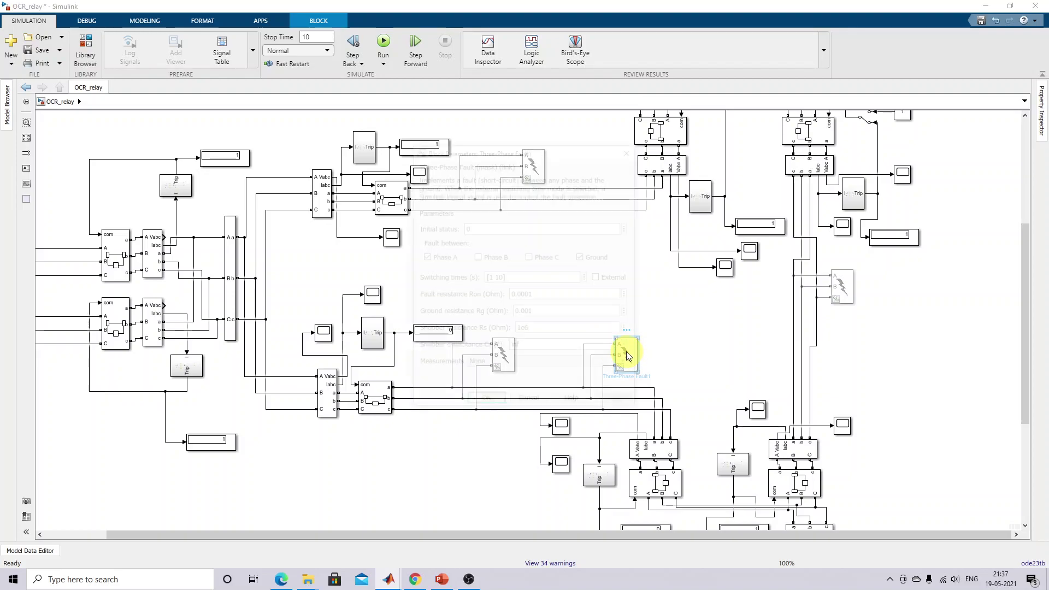
{"action": "left_click", "coordinate": [722, 466]}
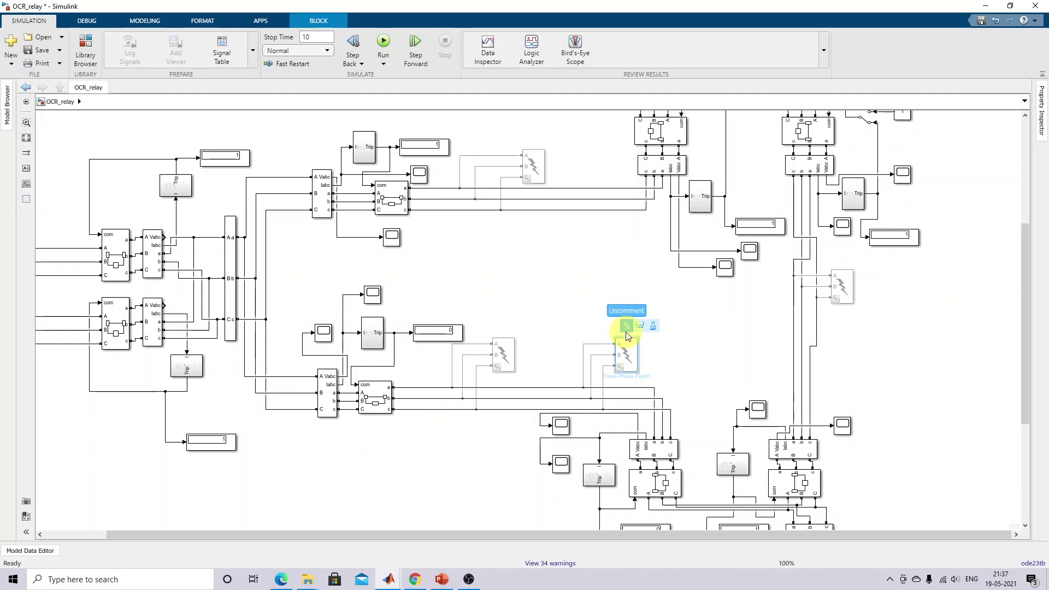
{"action": "left_click", "coordinate": [629, 316]}
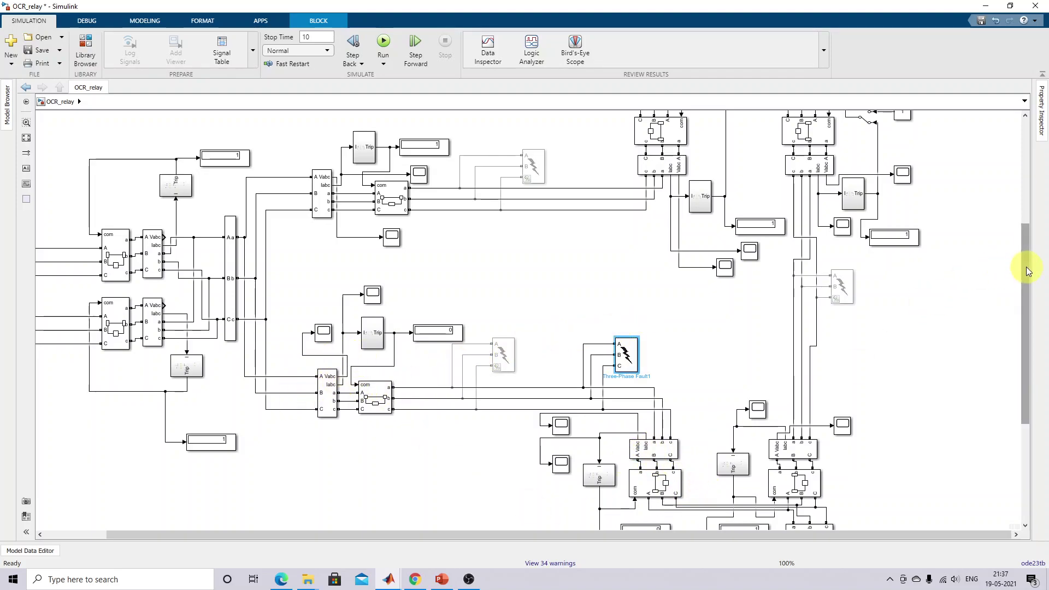
- Open Scope9 and Scope10 for the two ends of the lower line and show both windows together
{"action": "left_click_drag", "start_coordinate": [1024, 270], "coordinate": [1025, 313]}
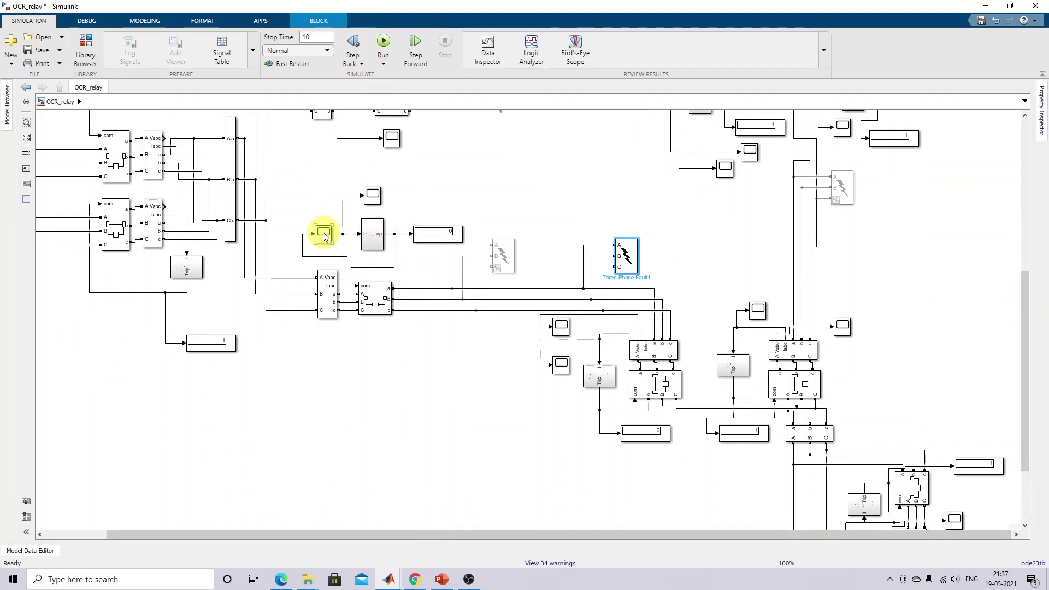
{"action": "double_click", "coordinate": [372, 196]}
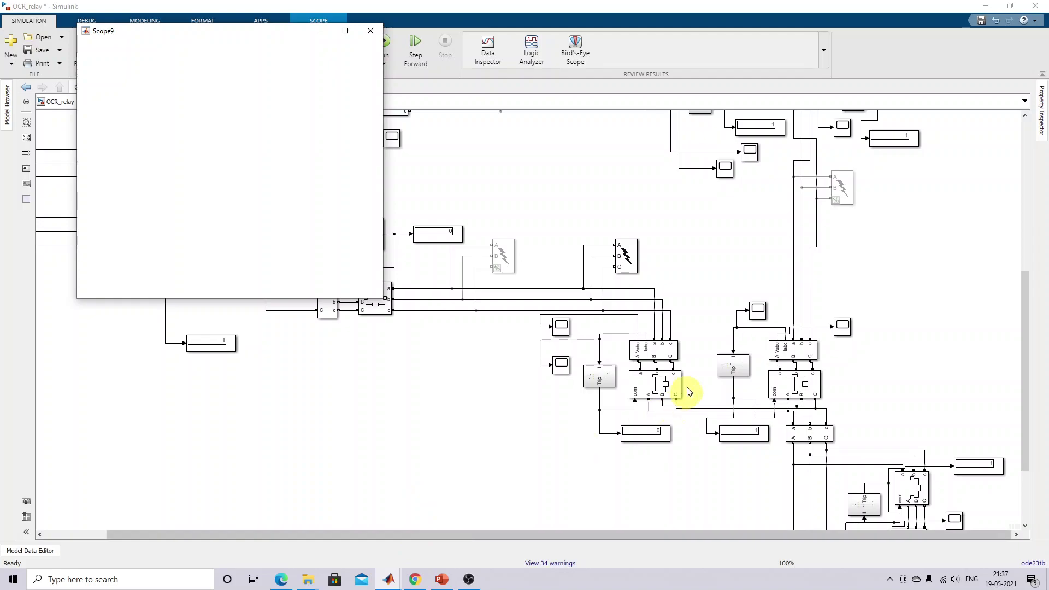
{"action": "left_click", "coordinate": [600, 350]}
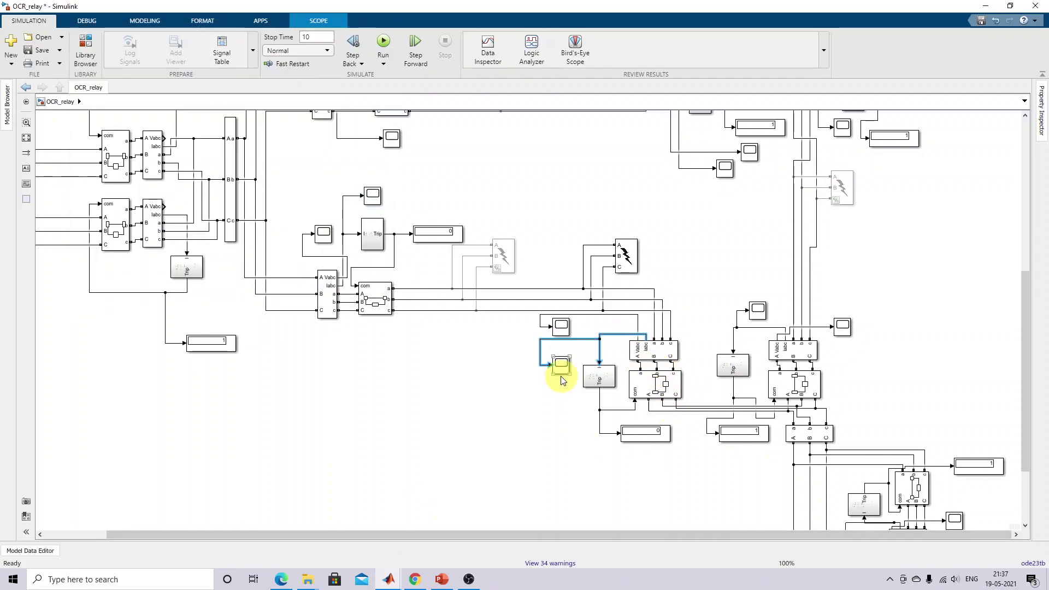
{"action": "double_click", "coordinate": [563, 368]}
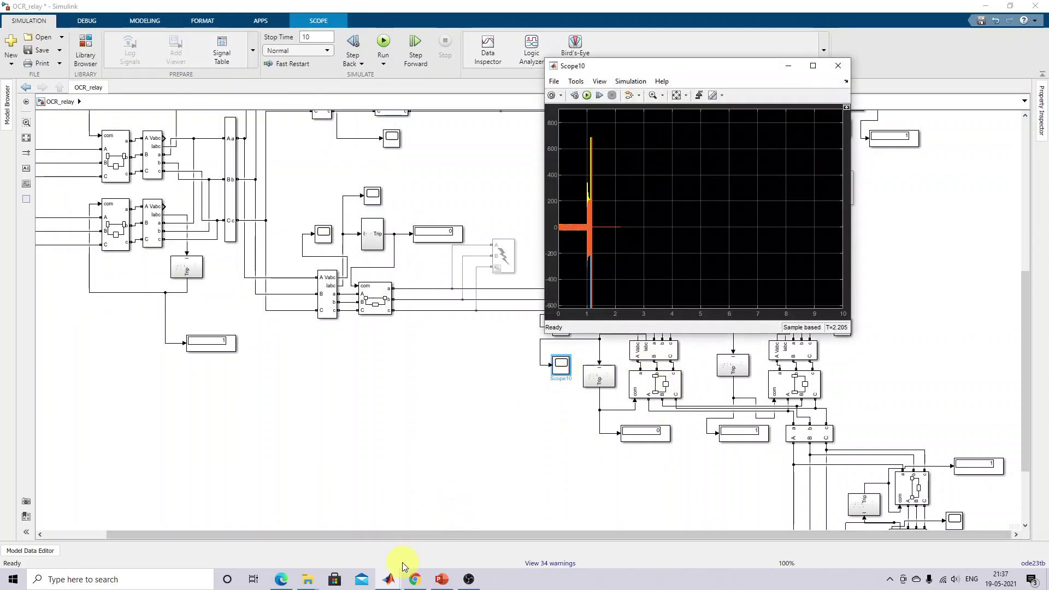
{"action": "left_click", "coordinate": [392, 578]}
{"action": "left_click", "coordinate": [500, 538]}
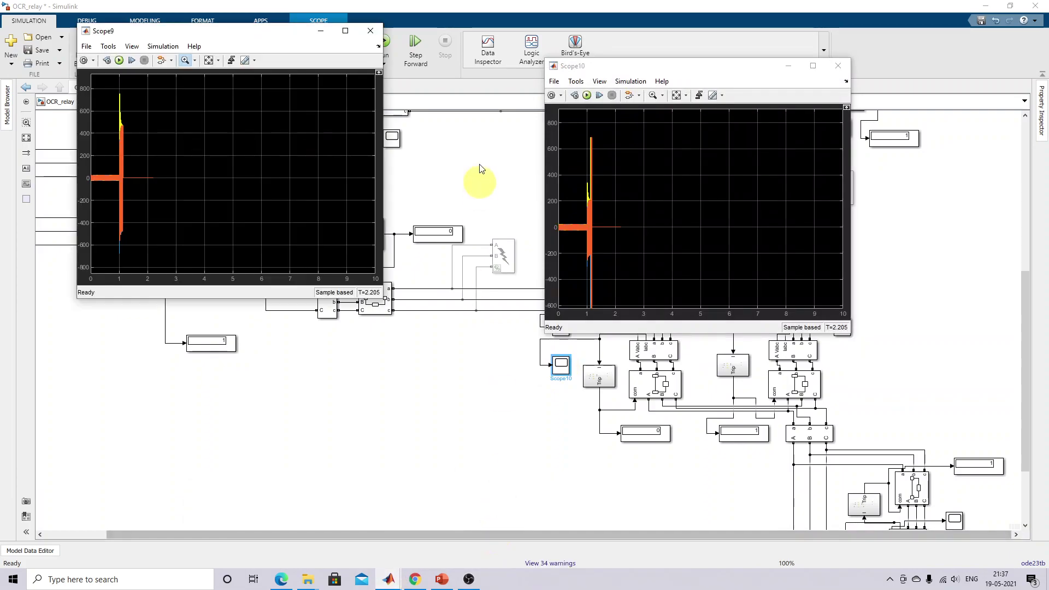
- Run the simulation from Scope9, and circle both line relays' trip displays and the post-fault currents with the pen
{"action": "left_click", "coordinate": [120, 60]}
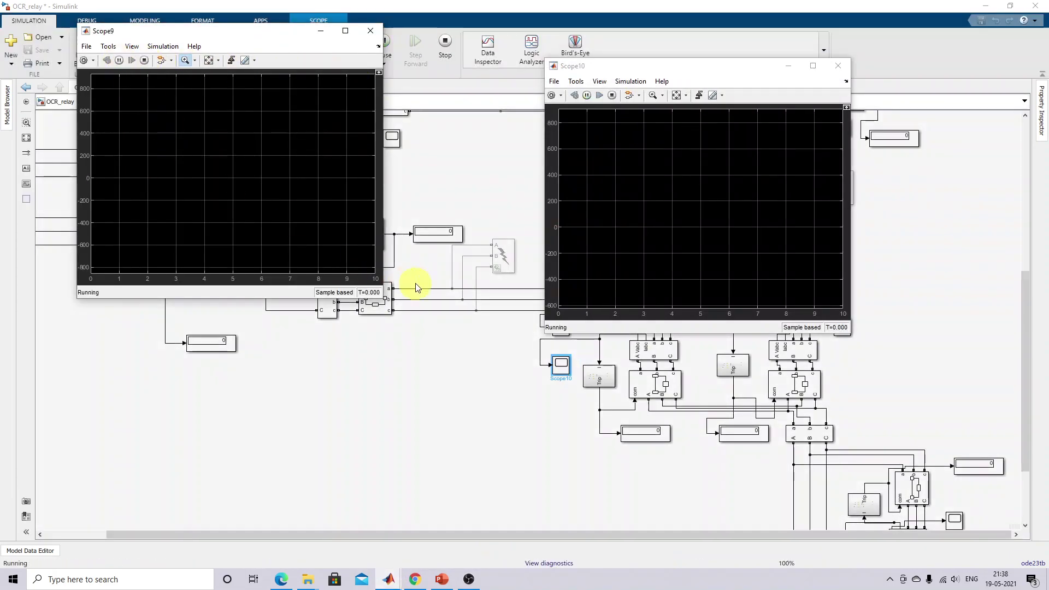
{"action": "key", "text": "ctrl+shift+p"}
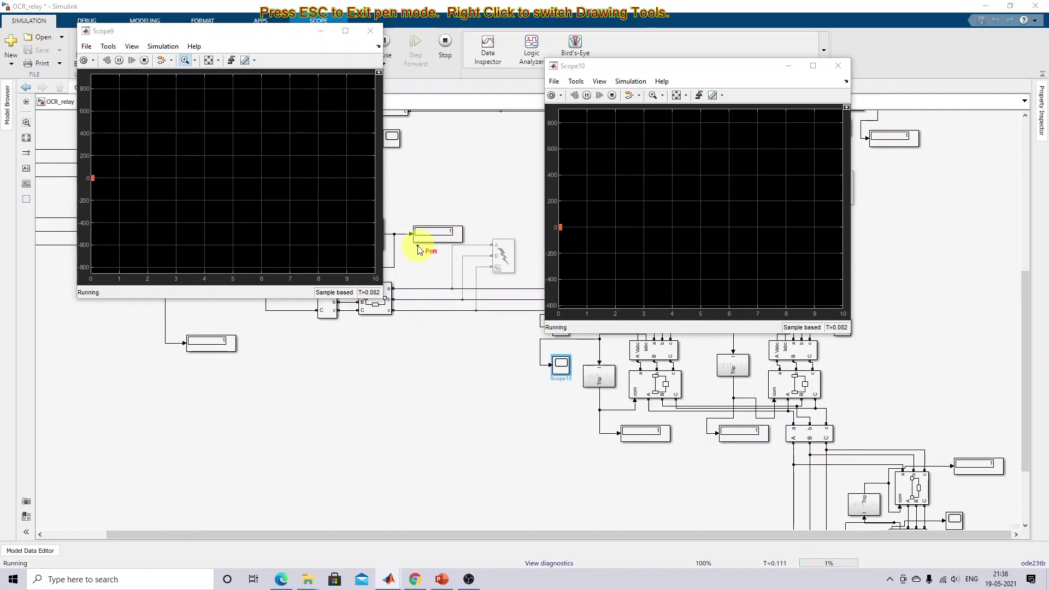
{"action": "mouse_move", "coordinate": [420, 245]}
{"action": "left_mouse_down"}
{"action": "mouse_move", "coordinate": [466, 227]}
{"action": "mouse_move", "coordinate": [434, 212]}
{"action": "mouse_move", "coordinate": [396, 224]}
{"action": "mouse_move", "coordinate": [418, 246]}
{"action": "left_mouse_up"}
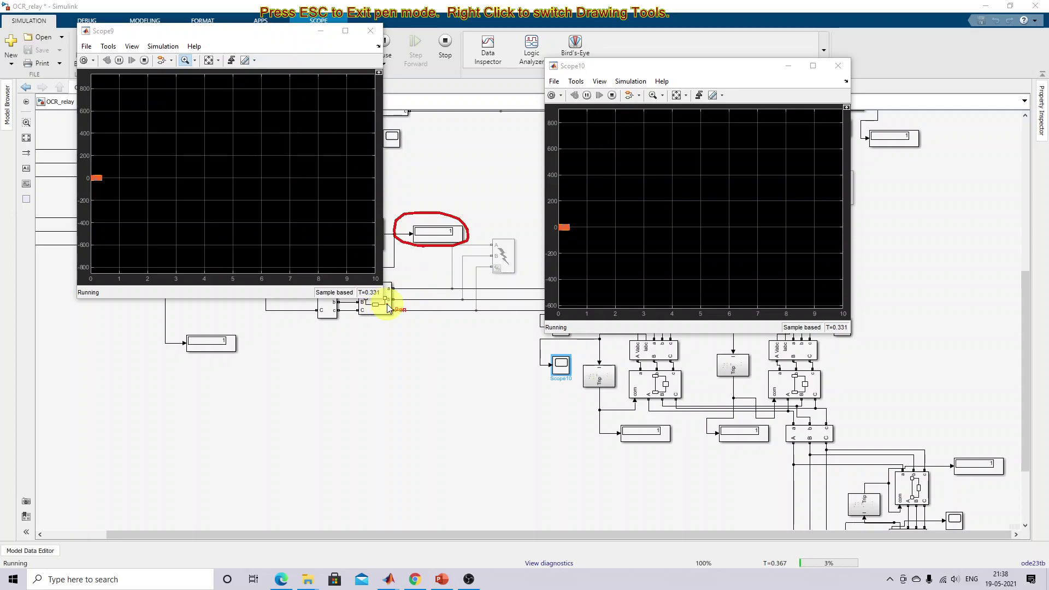
{"action": "mouse_move", "coordinate": [642, 431]}
{"action": "left_mouse_down"}
{"action": "mouse_move", "coordinate": [620, 429]}
{"action": "mouse_move", "coordinate": [624, 445]}
{"action": "mouse_move", "coordinate": [668, 447]}
{"action": "mouse_move", "coordinate": [680, 426]}
{"action": "mouse_move", "coordinate": [640, 421]}
{"action": "left_mouse_up"}
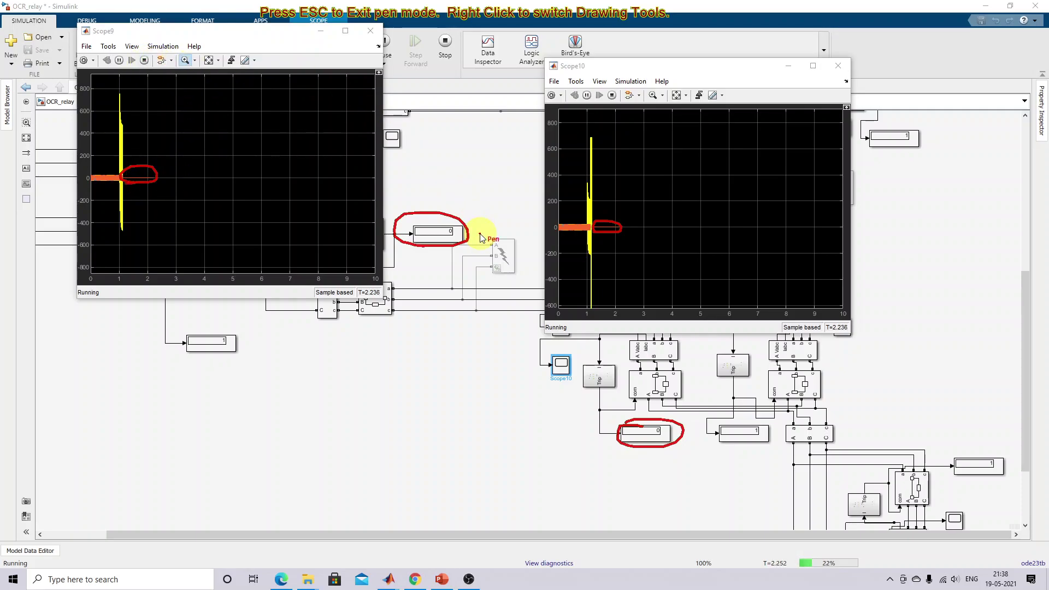
{"action": "key", "text": "Escape"}
- Stop the simulation and comment out the Three-Phase Fault1 block
{"action": "left_click", "coordinate": [352, 104]}
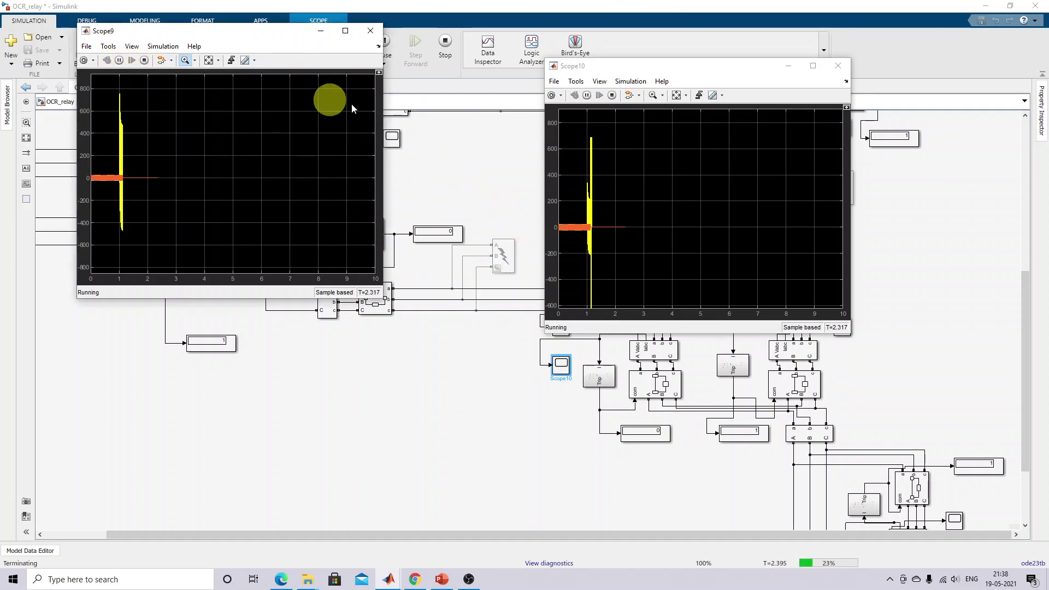
{"action": "left_click", "coordinate": [470, 156]}
{"action": "left_click", "coordinate": [616, 255]}
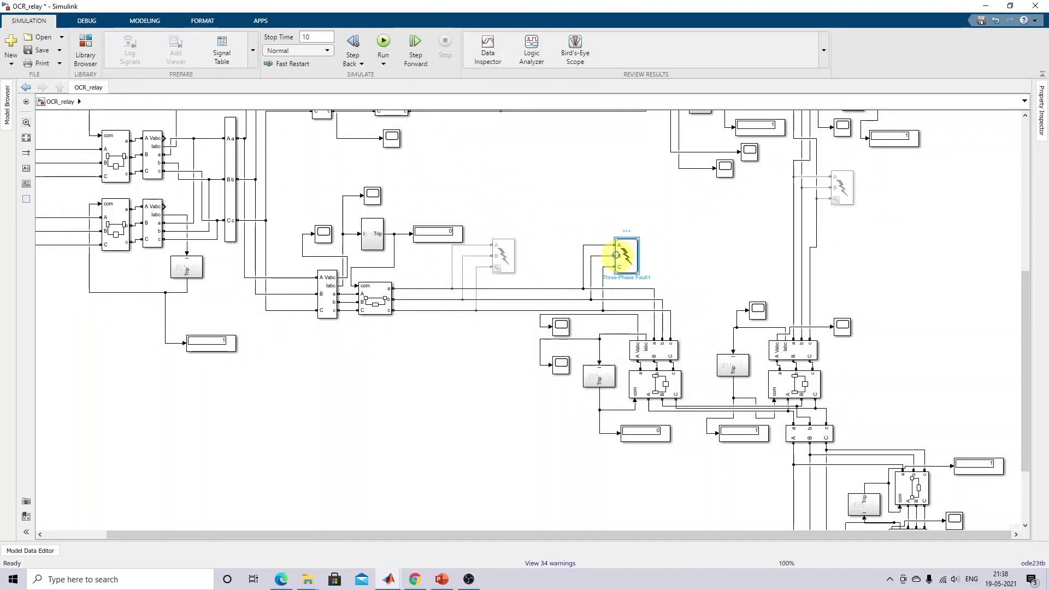
{"action": "left_click", "coordinate": [628, 216]}
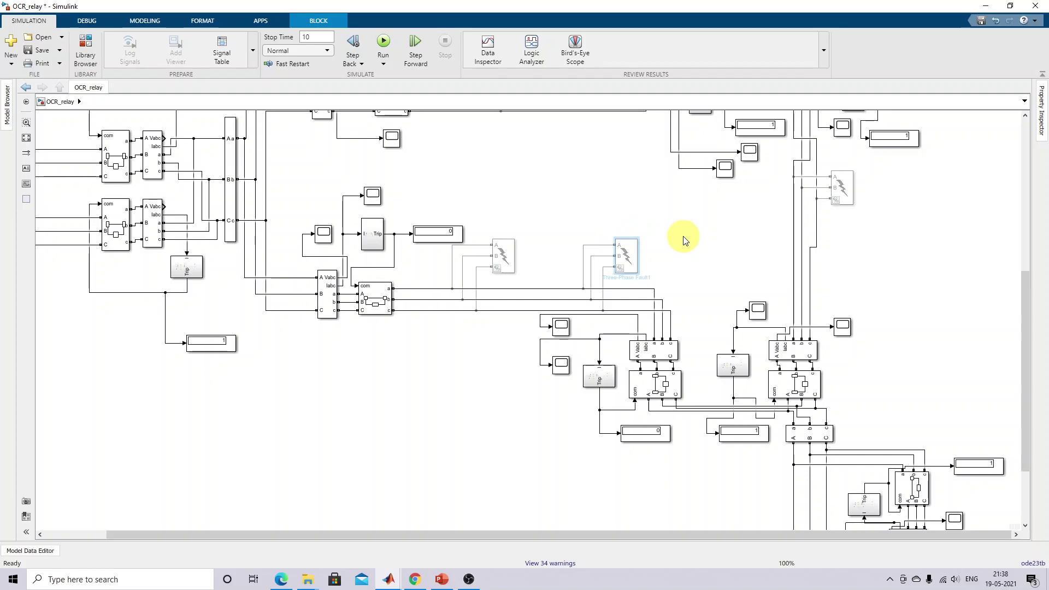
- Uncomment the Three-Phase Fault block on the upper line and check its faulted phases and switching times
{"action": "left_click_drag", "start_coordinate": [1023, 316], "coordinate": [1022, 227]}
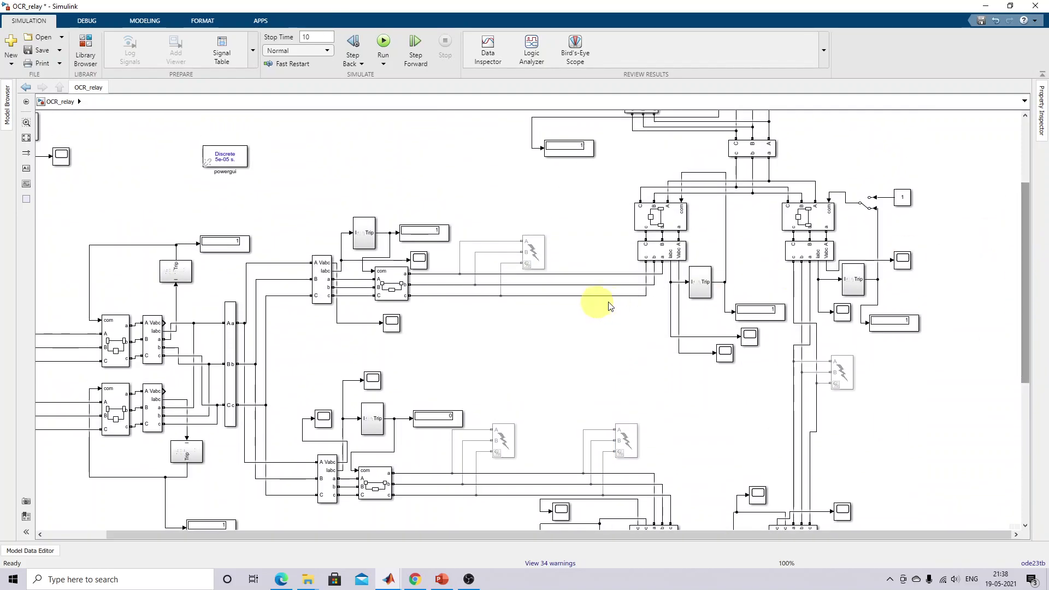
{"action": "left_click", "coordinate": [529, 250]}
{"action": "mouse_move", "coordinate": [534, 228]}
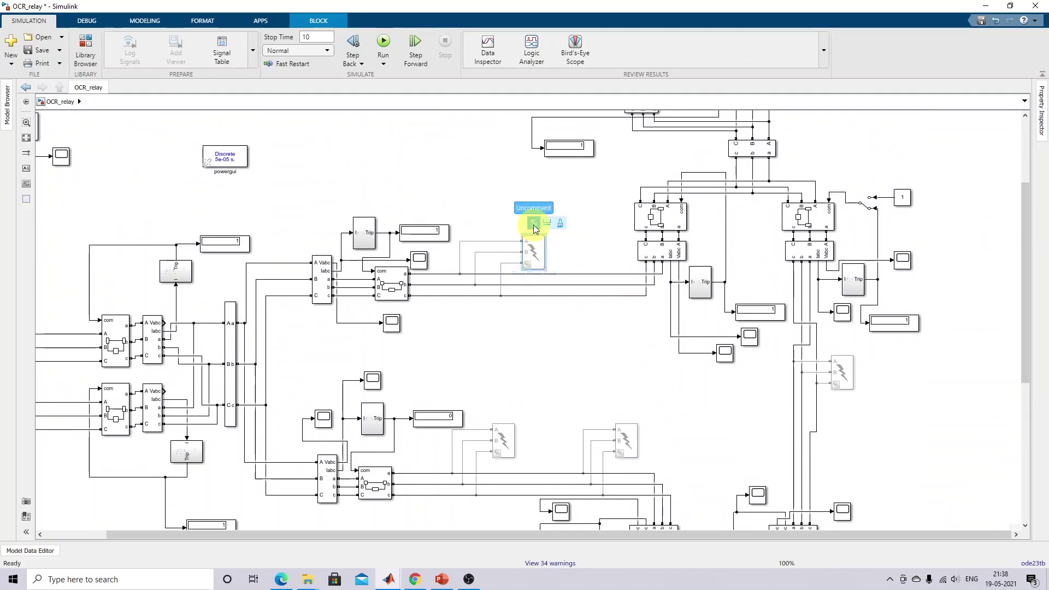
{"action": "left_click", "coordinate": [534, 227]}
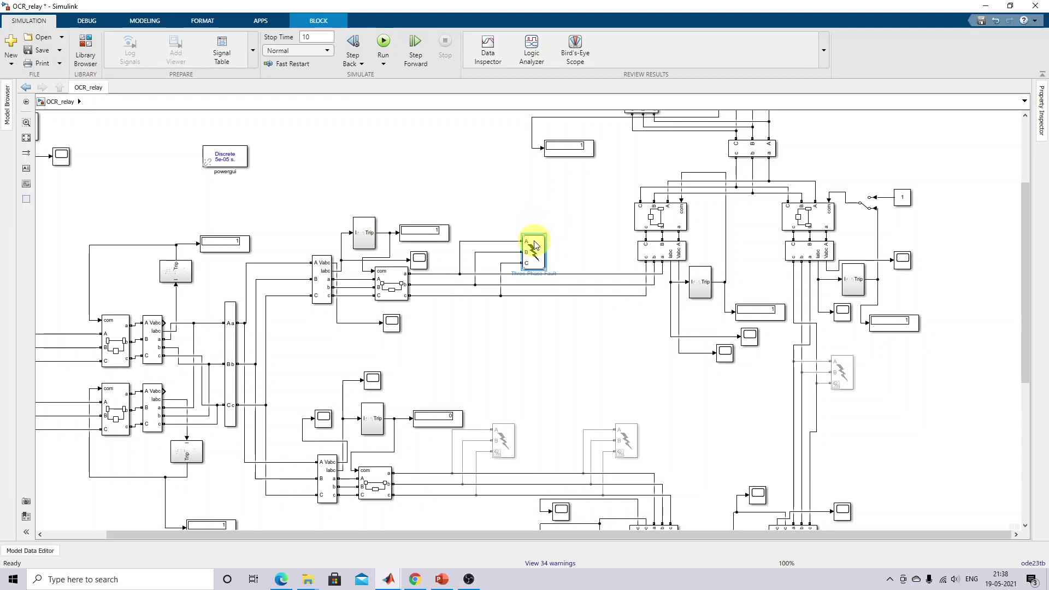
{"action": "double_click", "coordinate": [534, 243]}
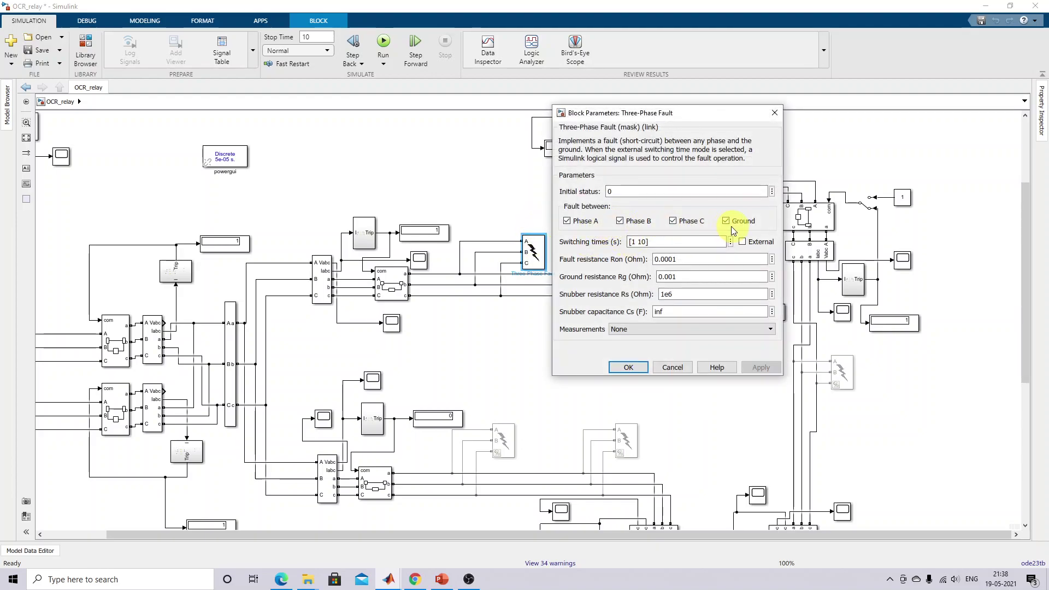
{"action": "left_click", "coordinate": [633, 368]}
{"action": "left_click", "coordinate": [557, 290]}
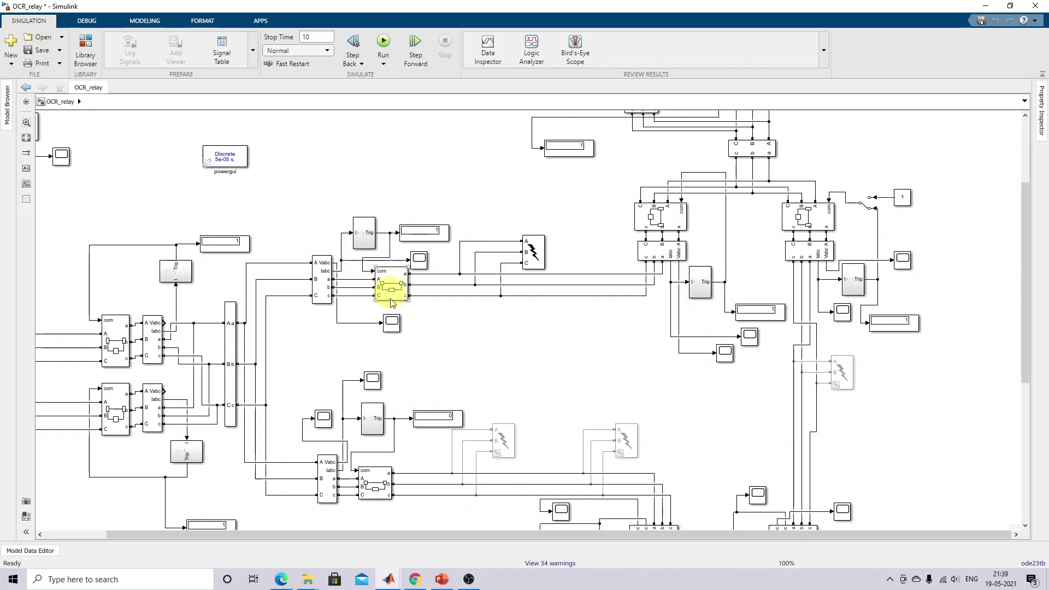
- Close the Scope9 and Scope10 windows, and open Scope7 and Scope8 for the two ends of the upper line
{"action": "mouse_move", "coordinate": [388, 579]}
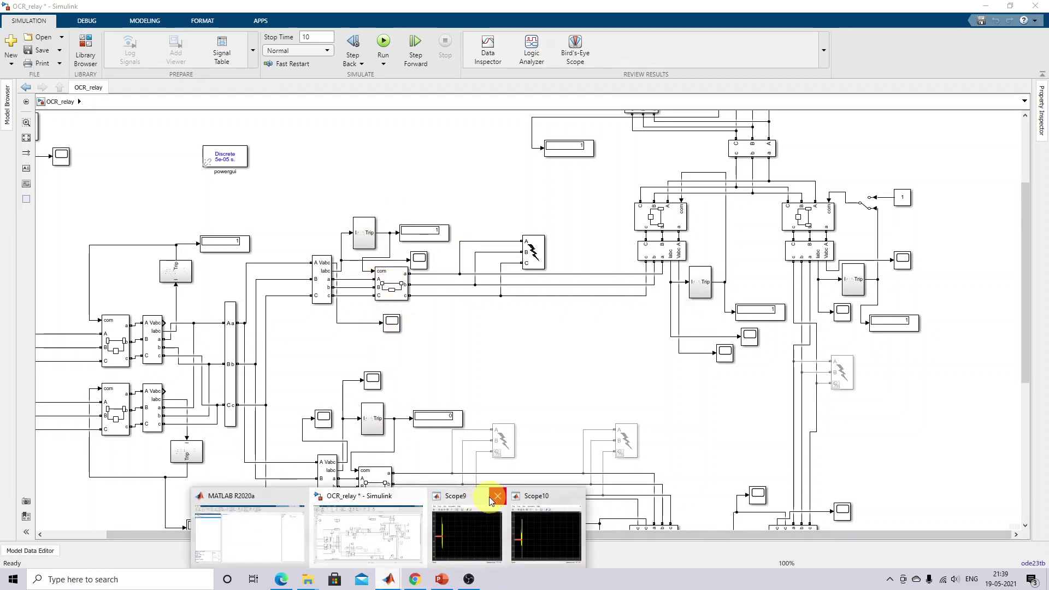
{"action": "left_click", "coordinate": [538, 497]}
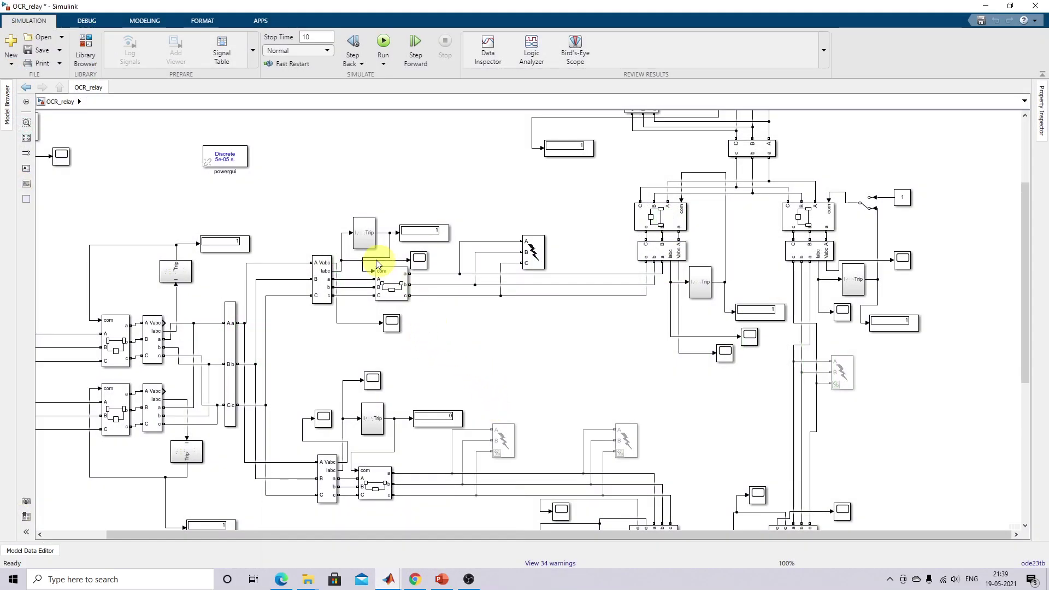
{"action": "double_click", "coordinate": [419, 260]}
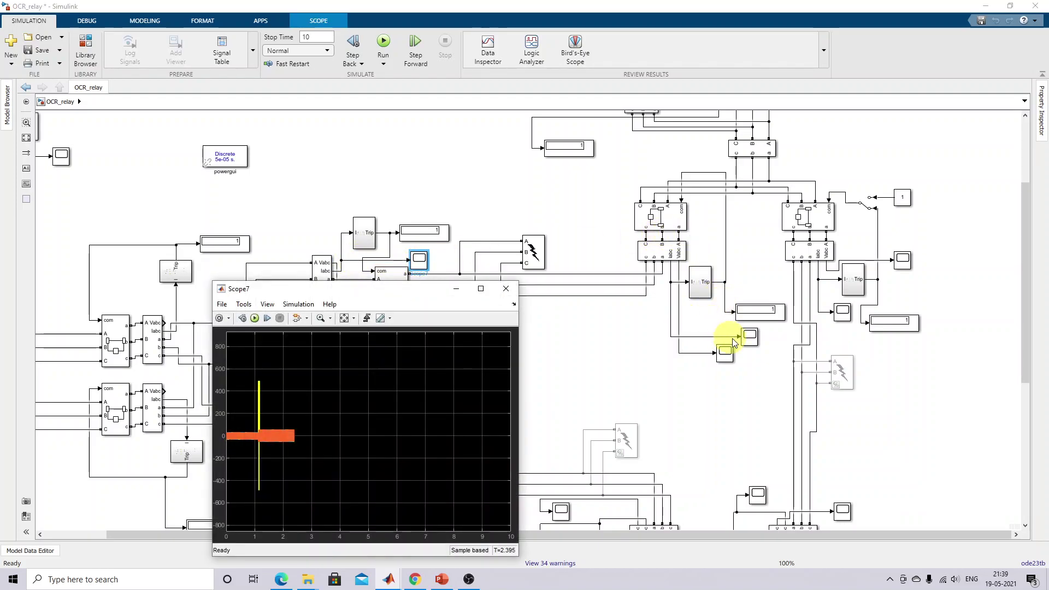
{"action": "left_click", "coordinate": [754, 339]}
{"action": "double_click", "coordinate": [751, 336]}
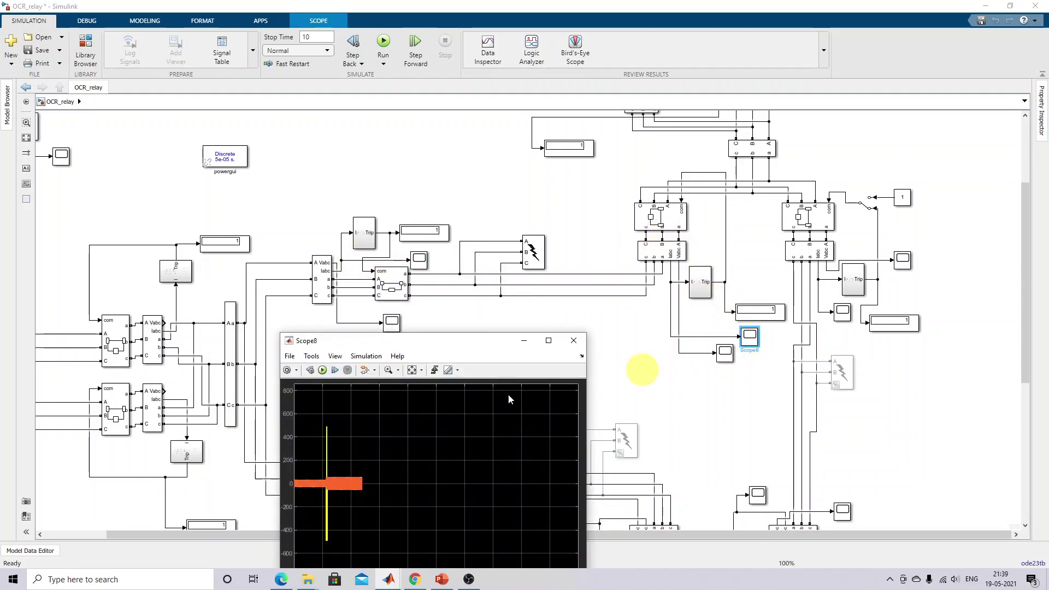
- Bring up Scope7 beside Scope8 and arrange both scope windows side by side without overlap
{"action": "mouse_move", "coordinate": [385, 587]}
{"action": "left_click", "coordinate": [468, 533]}
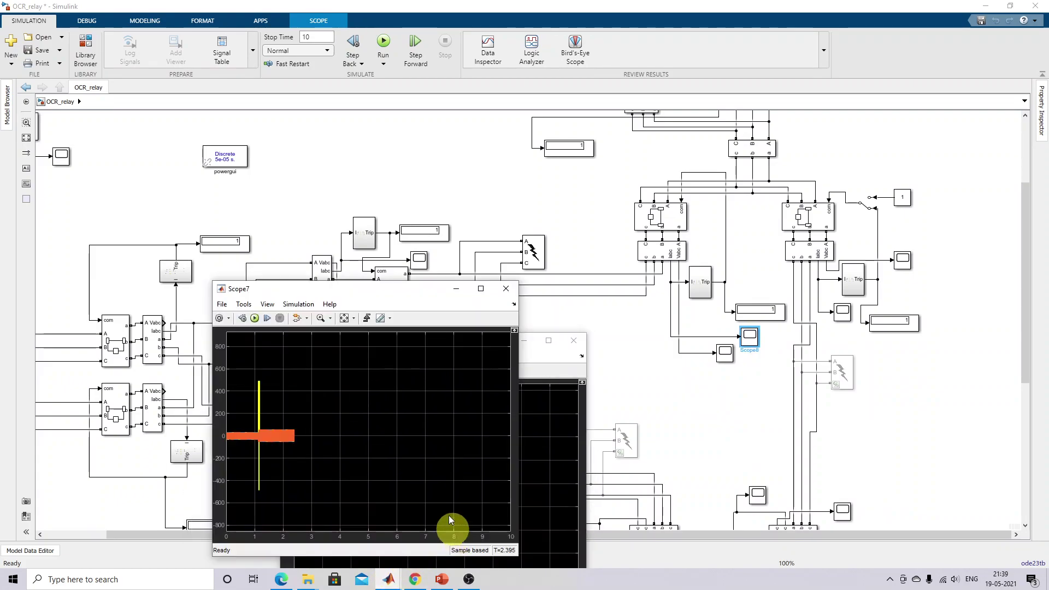
{"action": "left_click", "coordinate": [534, 353]}
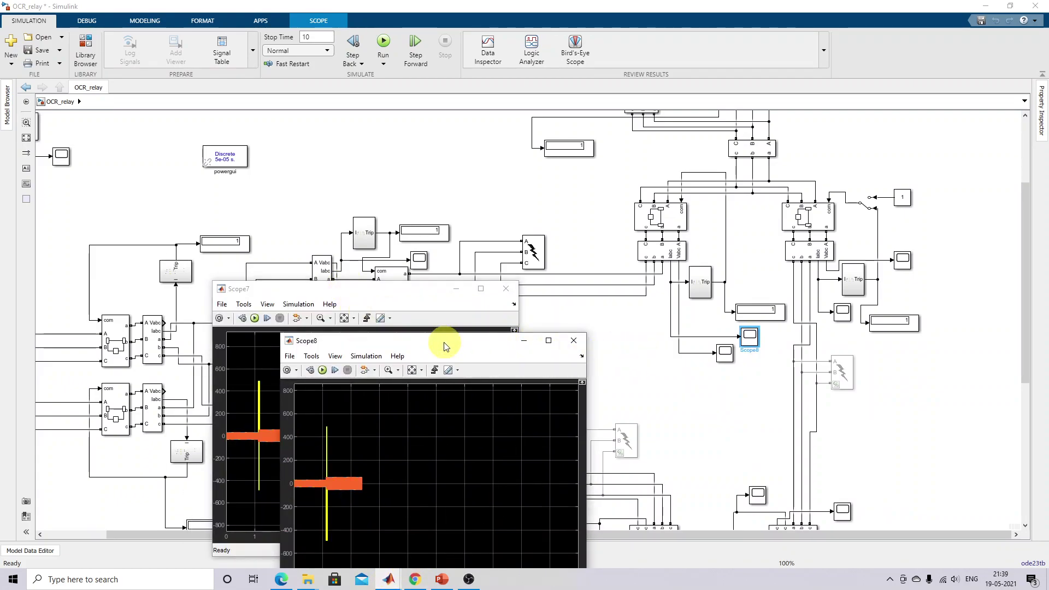
{"action": "left_click_drag", "start_coordinate": [445, 345], "coordinate": [881, 231]}
{"action": "left_click_drag", "start_coordinate": [604, 356], "coordinate": [525, 353]}
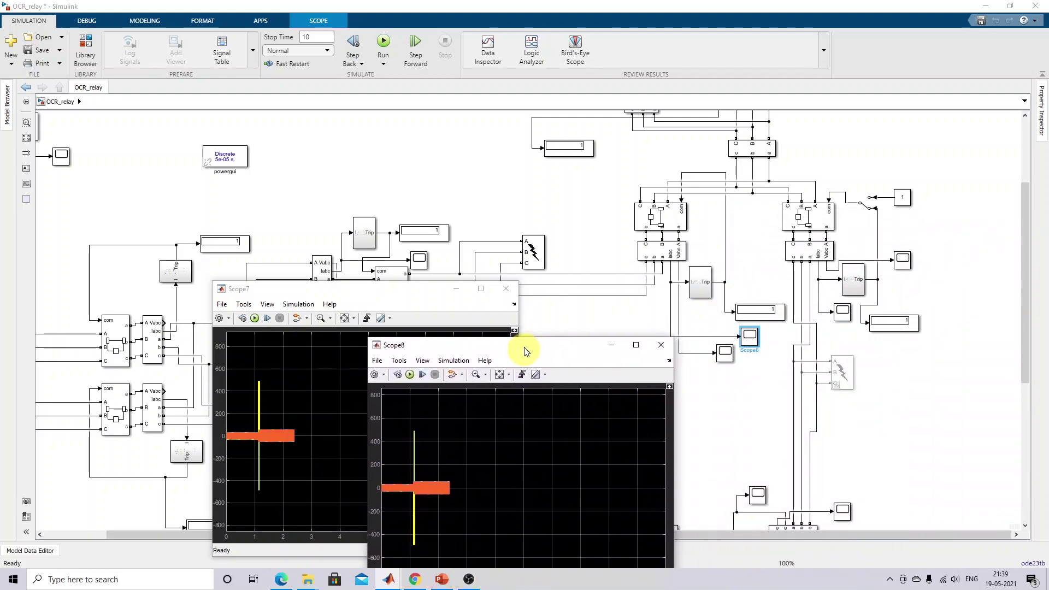
{"action": "left_click_drag", "start_coordinate": [333, 294], "coordinate": [135, 233]}
{"action": "left_click_drag", "start_coordinate": [416, 349], "coordinate": [409, 300]}
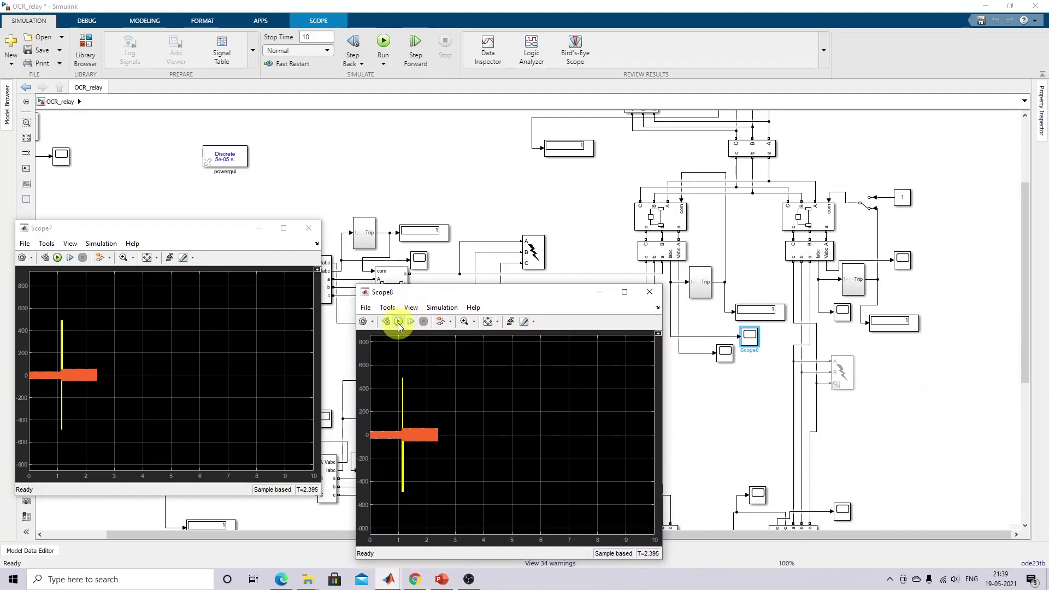
- Run the simulation and circle the upper line's two trip displays and the post-fault currents in Scope7 and Scope8
{"action": "left_click", "coordinate": [398, 323]}
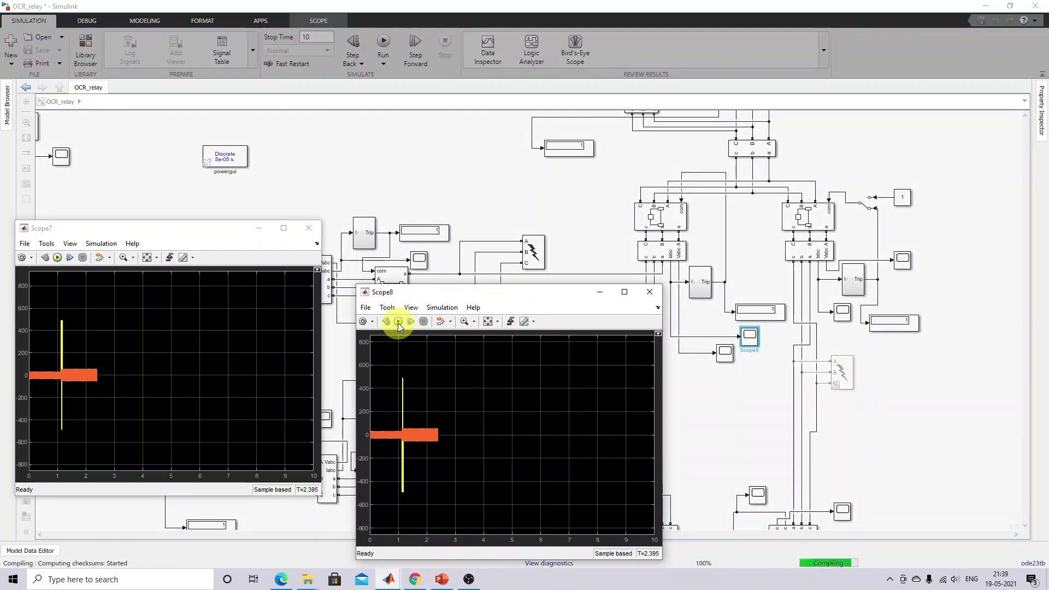
{"action": "key", "text": "F12"}
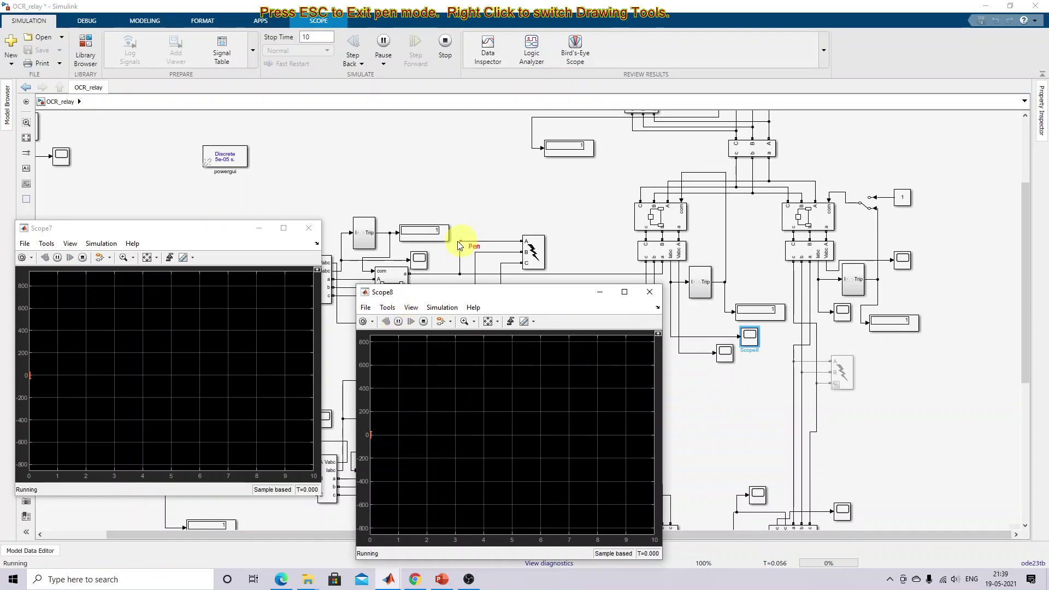
{"action": "mouse_move", "coordinate": [402, 241]}
{"action": "left_mouse_down"}
{"action": "mouse_move", "coordinate": [456, 238]}
{"action": "mouse_move", "coordinate": [454, 223]}
{"action": "mouse_move", "coordinate": [390, 221]}
{"action": "mouse_move", "coordinate": [396, 247]}
{"action": "left_mouse_up"}
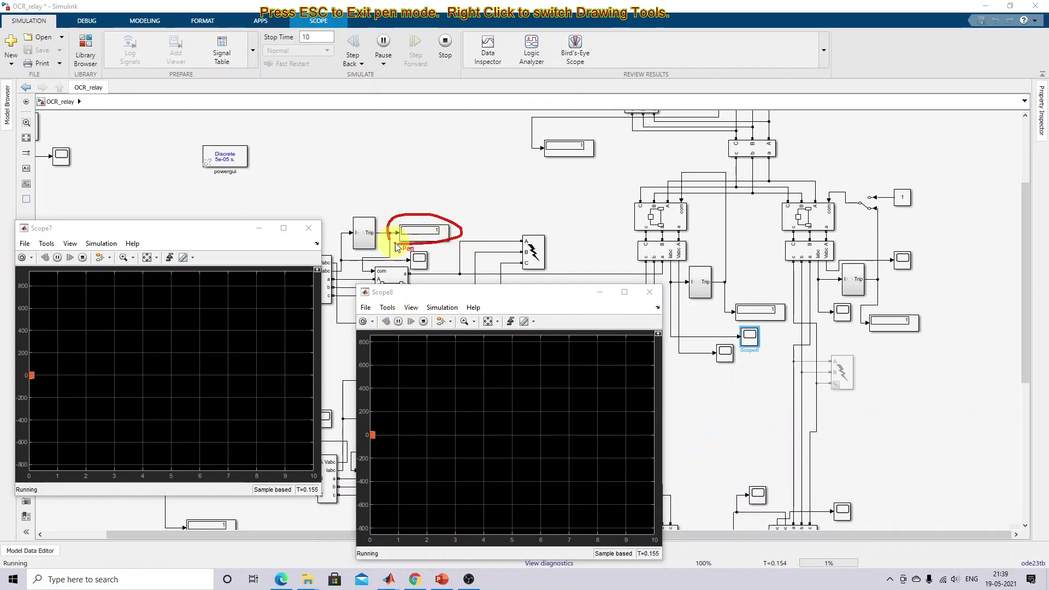
{"action": "mouse_move", "coordinate": [752, 292]}
{"action": "left_mouse_down"}
{"action": "mouse_move", "coordinate": [726, 323]}
{"action": "mouse_move", "coordinate": [800, 319]}
{"action": "mouse_move", "coordinate": [779, 293]}
{"action": "mouse_move", "coordinate": [745, 293]}
{"action": "left_mouse_up"}
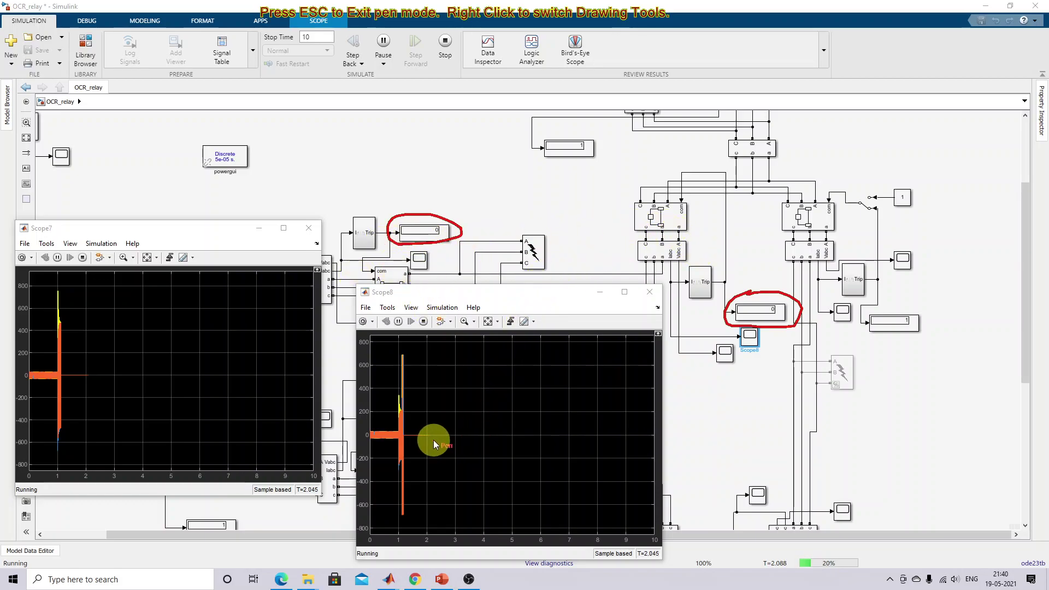
{"action": "left_click_drag", "start_coordinate": [418, 431], "coordinate": [439, 440]}
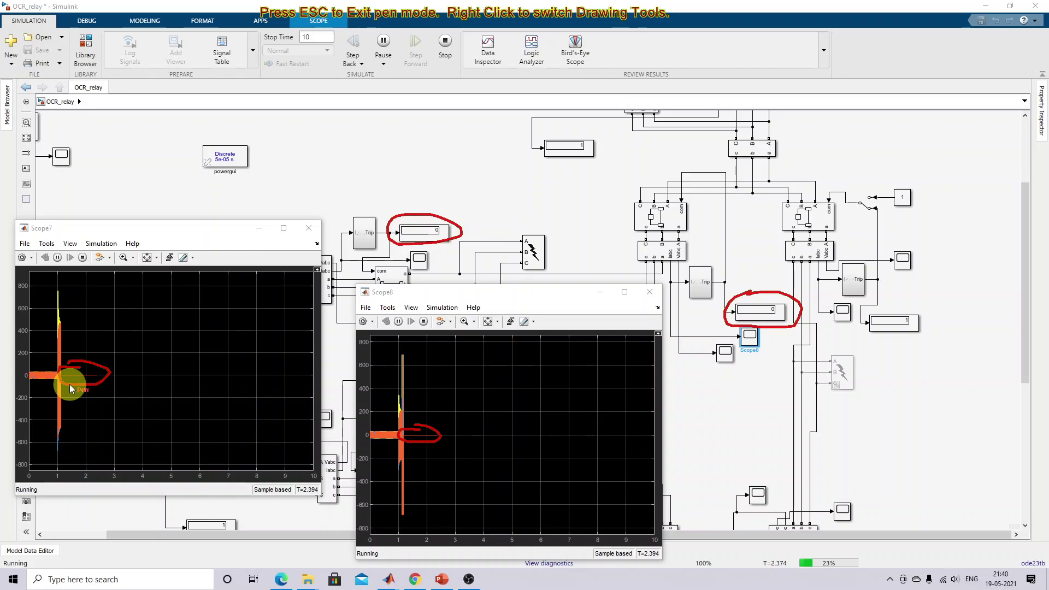
{"action": "key", "text": "Escape"}
- Stop the simulation, review the upper line's Three-Phase Fault parameters, and comment out that block
{"action": "left_click", "coordinate": [423, 323]}
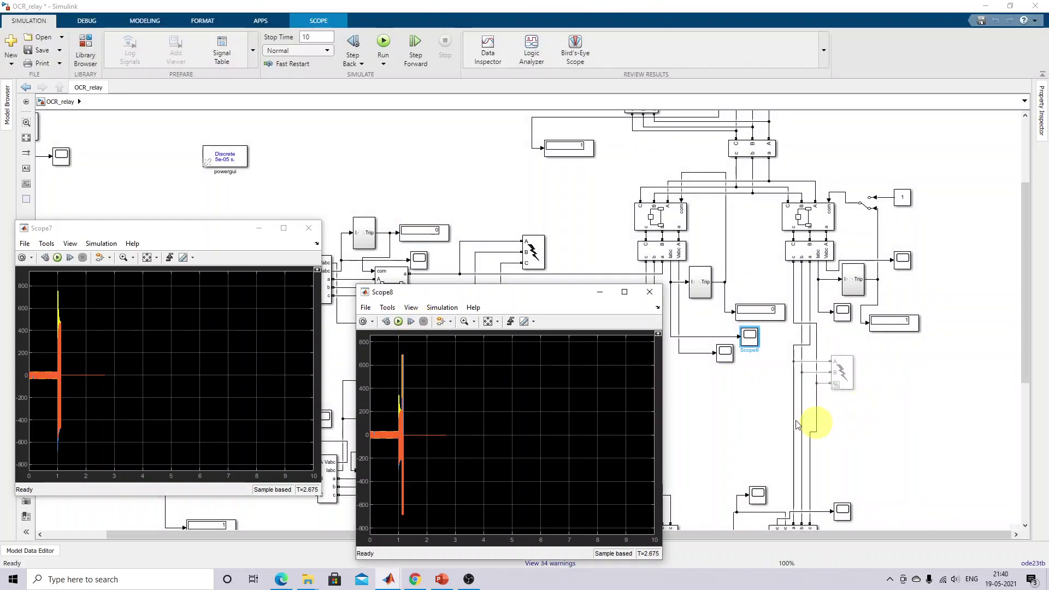
{"action": "left_click", "coordinate": [798, 425]}
{"action": "left_click", "coordinate": [540, 258]}
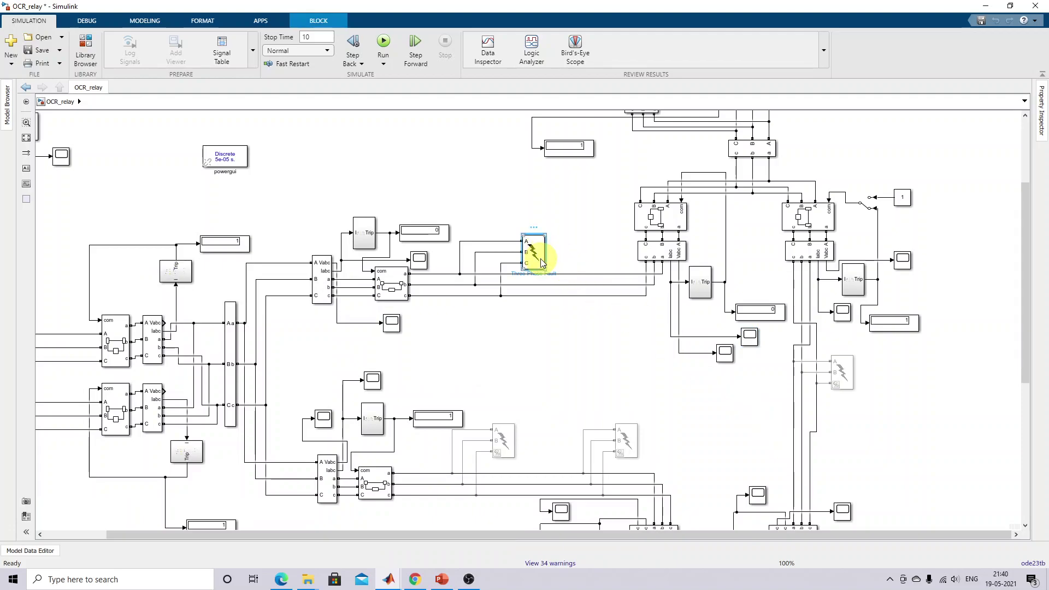
{"action": "double_click", "coordinate": [538, 261]}
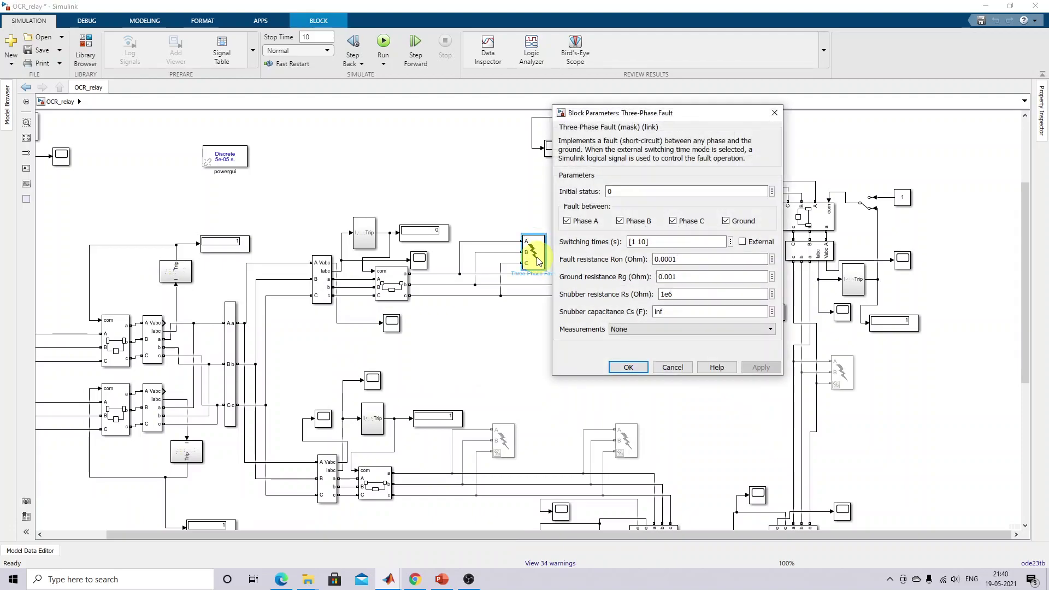
{"action": "left_click", "coordinate": [632, 363]}
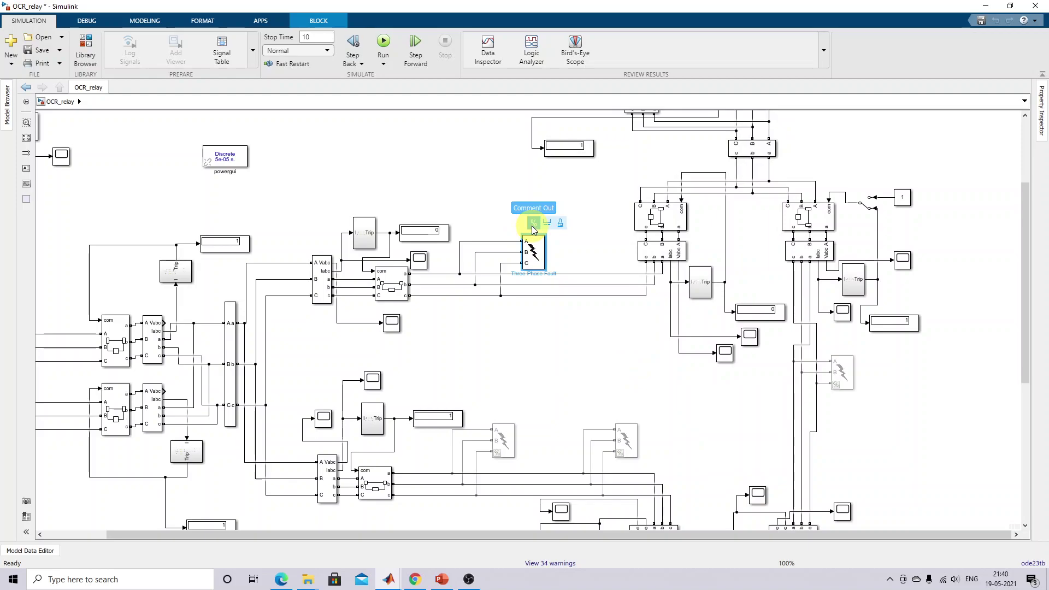
{"action": "left_click", "coordinate": [533, 224]}
- Uncomment the Three-Phase Fault2 block on the vertical line and check its faulted phases and switching times
{"action": "left_click_drag", "start_coordinate": [1029, 286], "coordinate": [1021, 314]}
{"action": "left_click", "coordinate": [842, 311]}
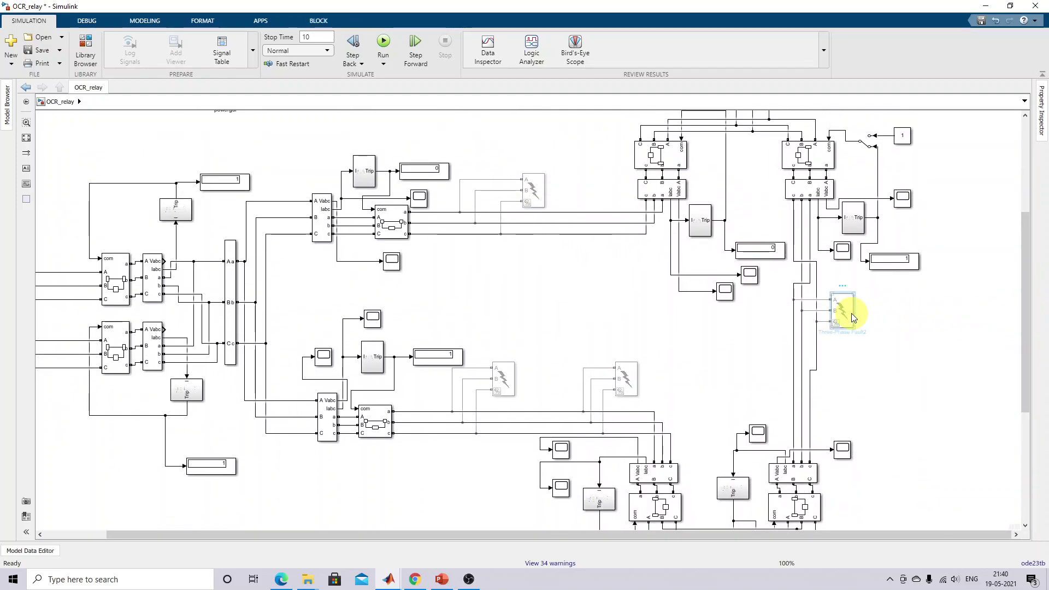
{"action": "left_click", "coordinate": [842, 281]}
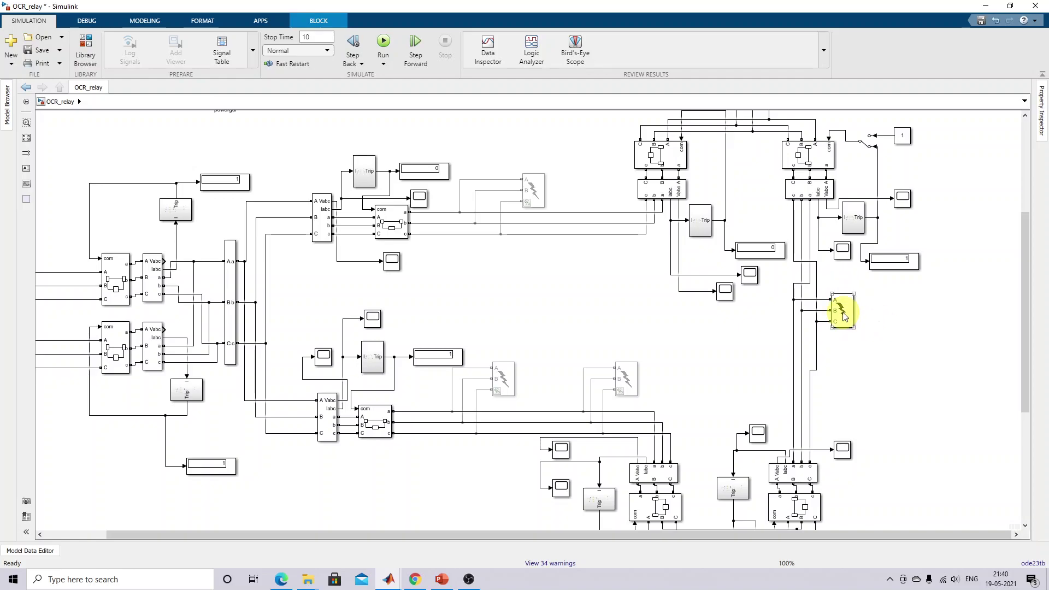
{"action": "double_click", "coordinate": [844, 312]}
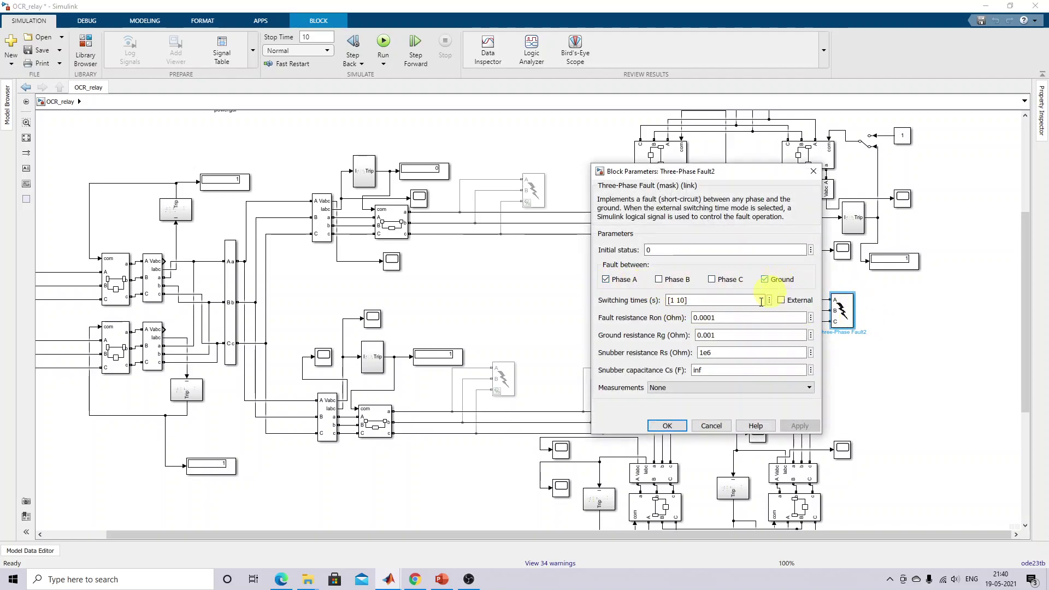
{"action": "left_click", "coordinate": [655, 429]}
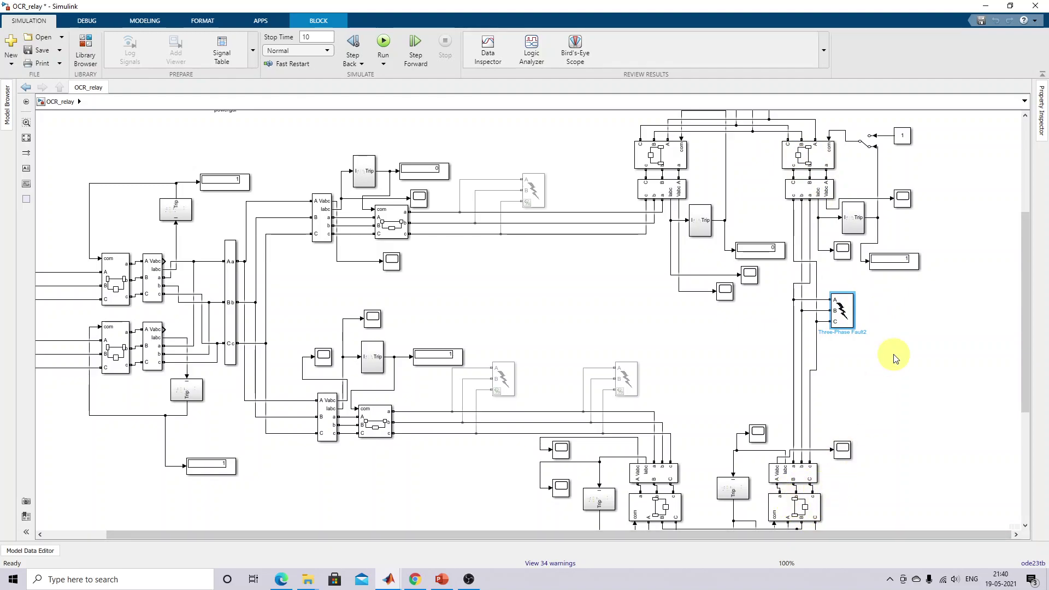
- Close the Scope7 and Scope8 windows
{"action": "scroll", "coordinate": [894, 359], "scroll_direction": "down", "scroll_amount": 1}
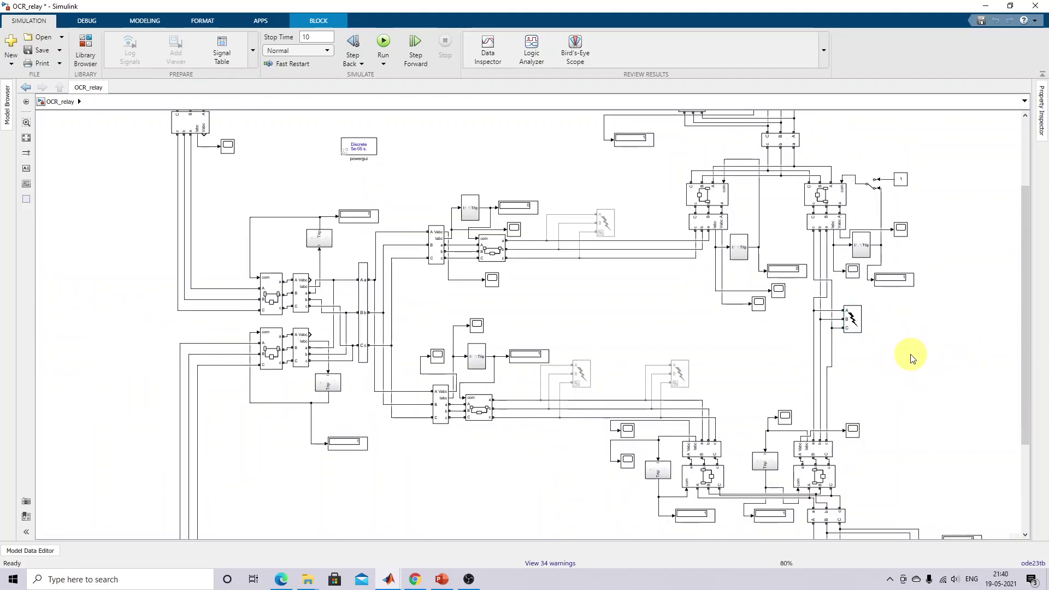
{"action": "left_click", "coordinate": [897, 393]}
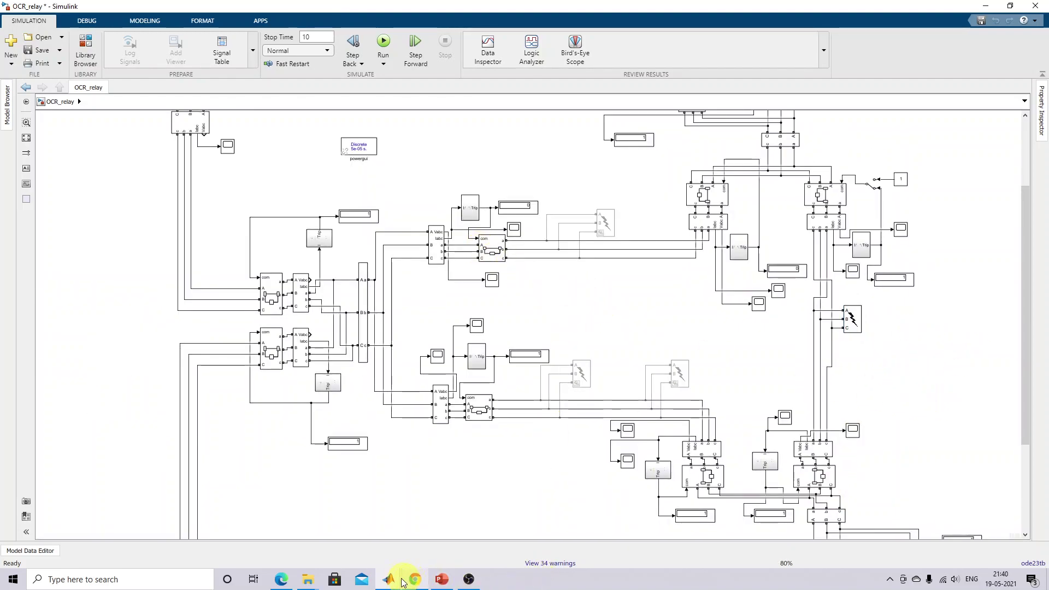
{"action": "mouse_move", "coordinate": [402, 583]}
{"action": "left_click", "coordinate": [495, 496]}
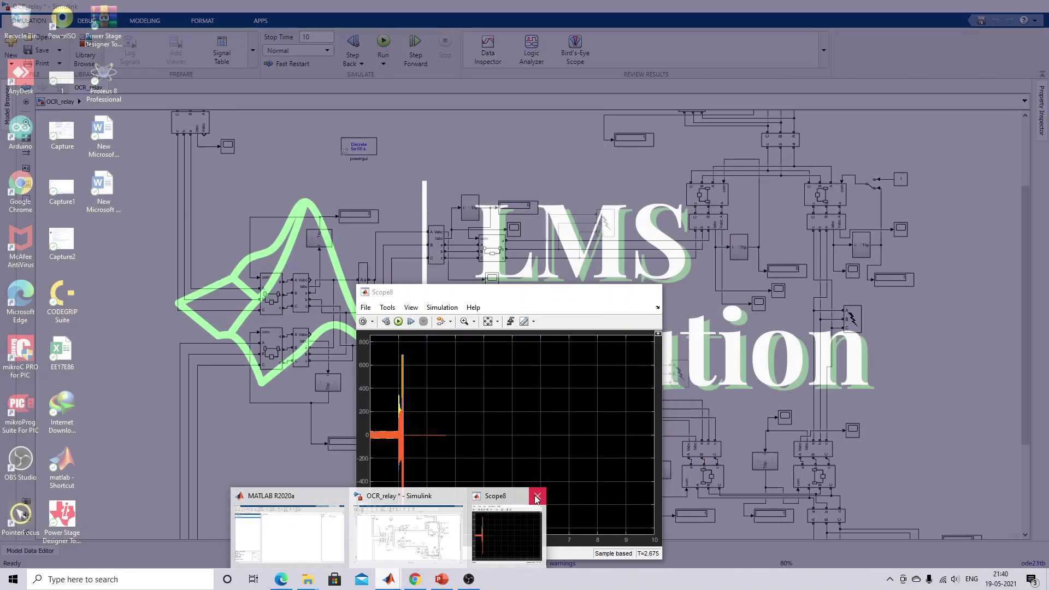
{"action": "left_click", "coordinate": [538, 498]}
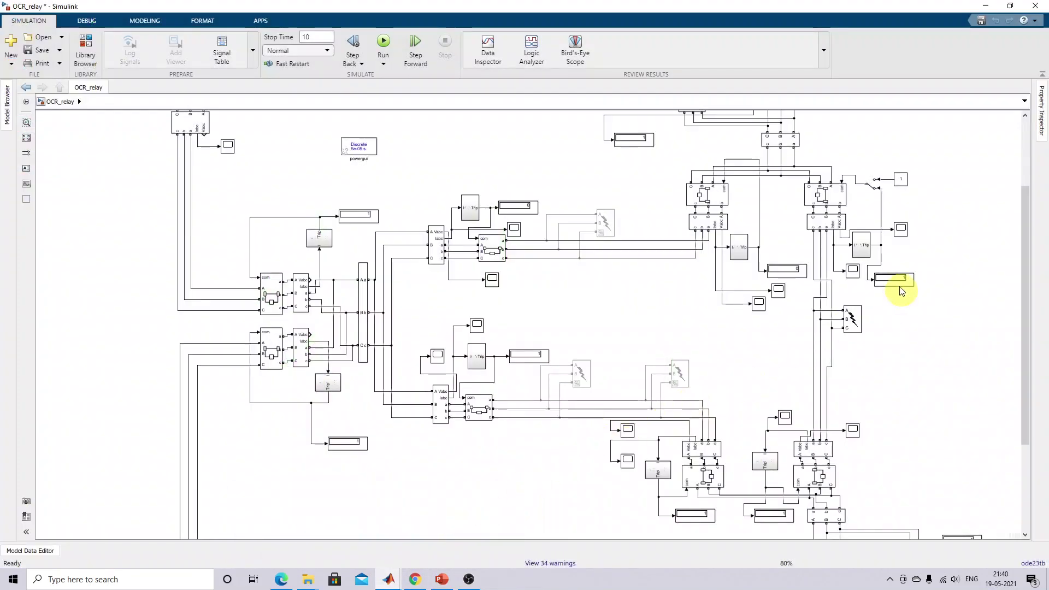
- Open Scope and Scope1 for the two ends of the vertical line and arrange their windows side by side
{"action": "left_click", "coordinate": [854, 272]}
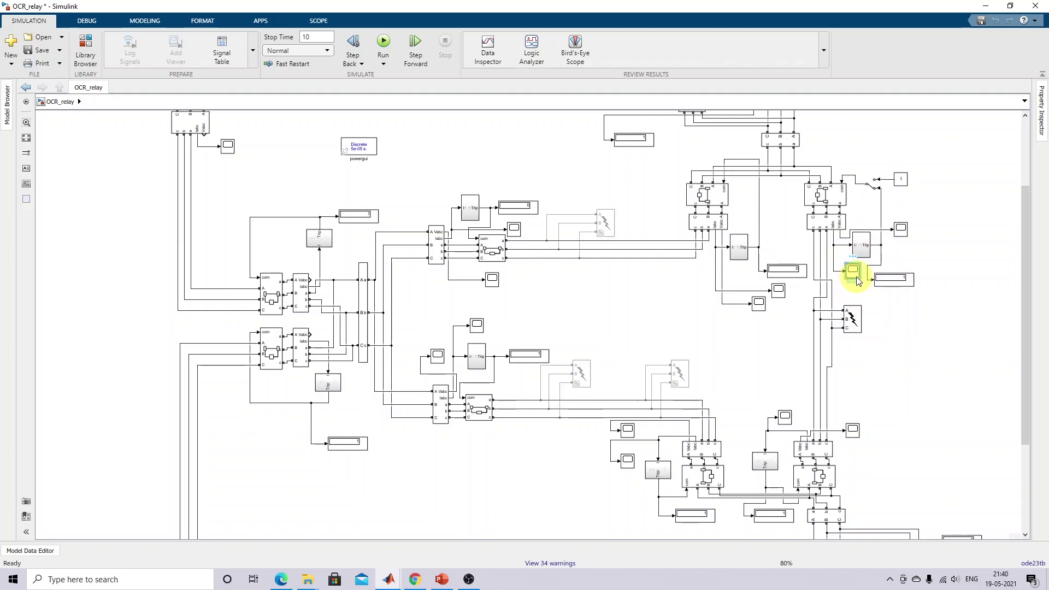
{"action": "double_click", "coordinate": [857, 277]}
{"action": "left_click", "coordinate": [805, 436]}
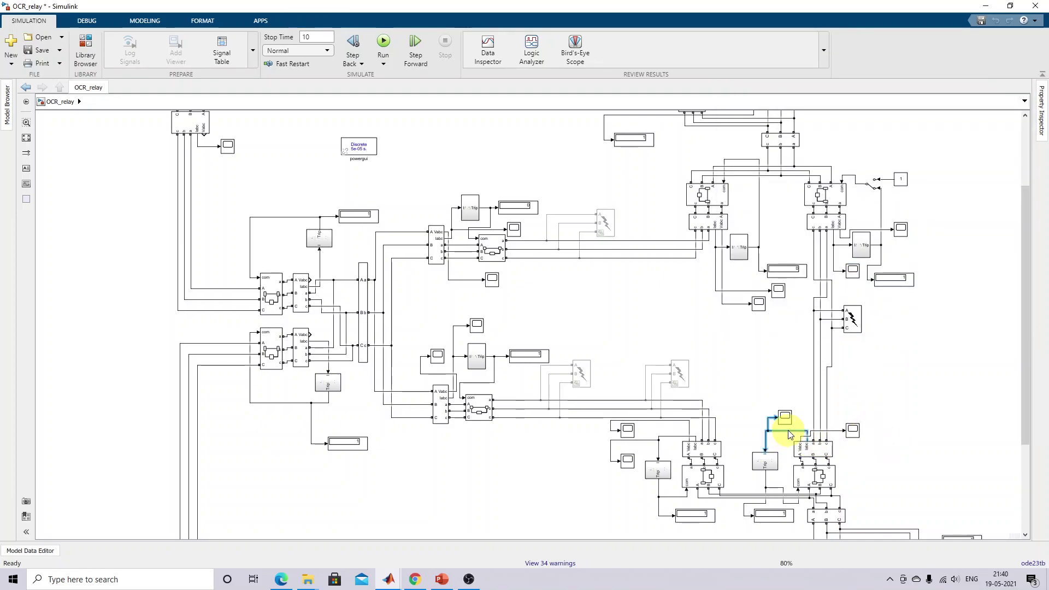
{"action": "left_click", "coordinate": [791, 434]}
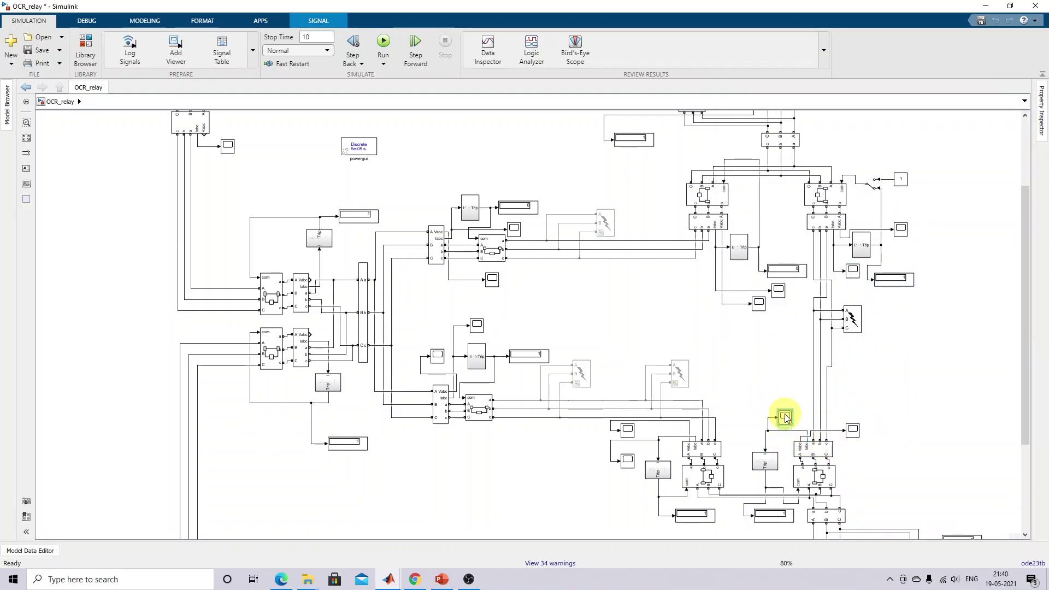
{"action": "double_click", "coordinate": [786, 417]}
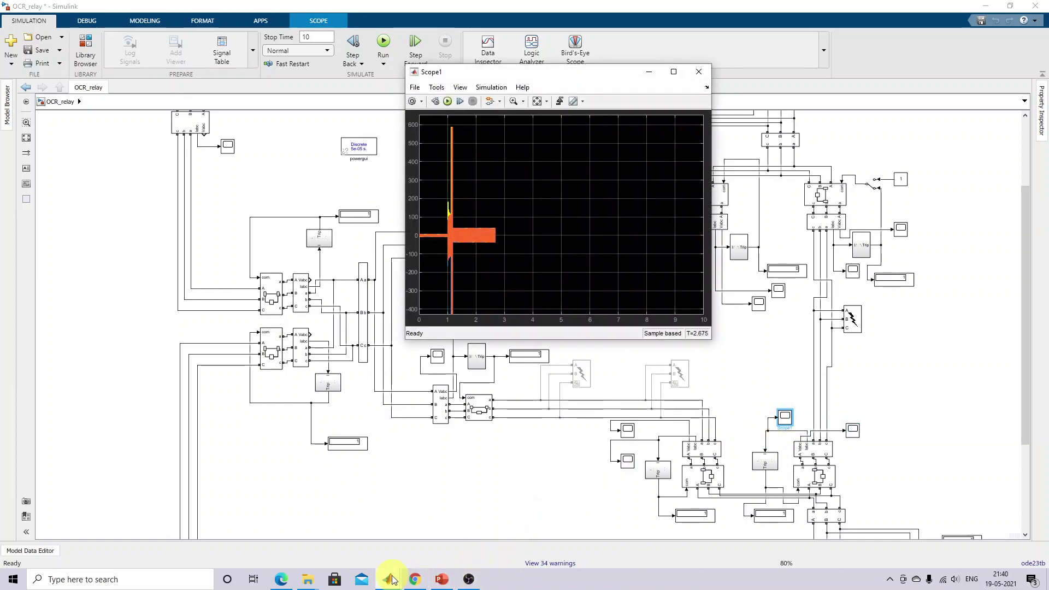
{"action": "left_click", "coordinate": [392, 580]}
{"action": "left_click", "coordinate": [485, 541]}
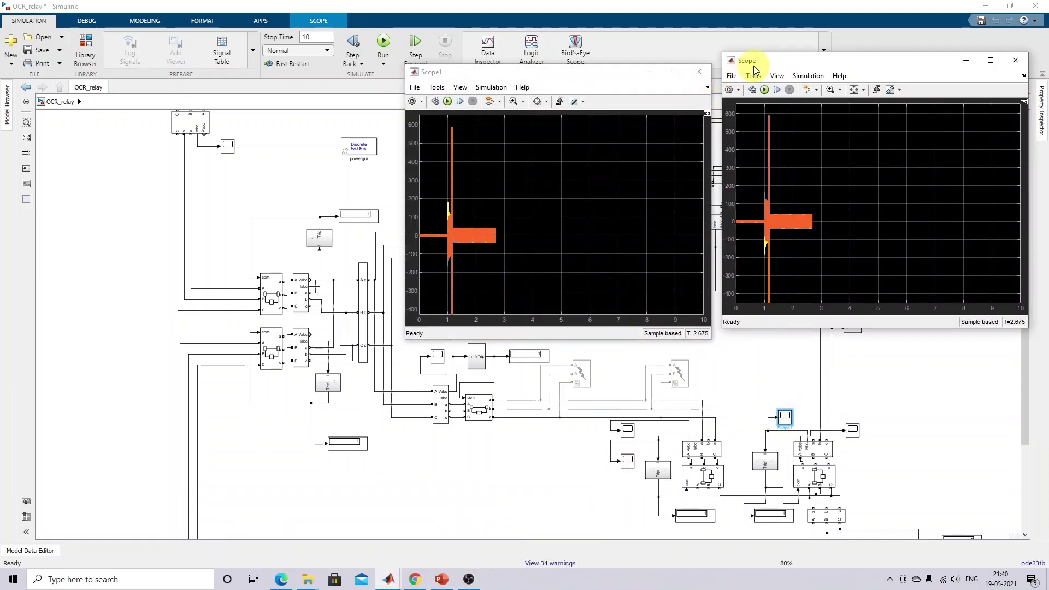
{"action": "left_click_drag", "start_coordinate": [756, 70], "coordinate": [124, 84]}
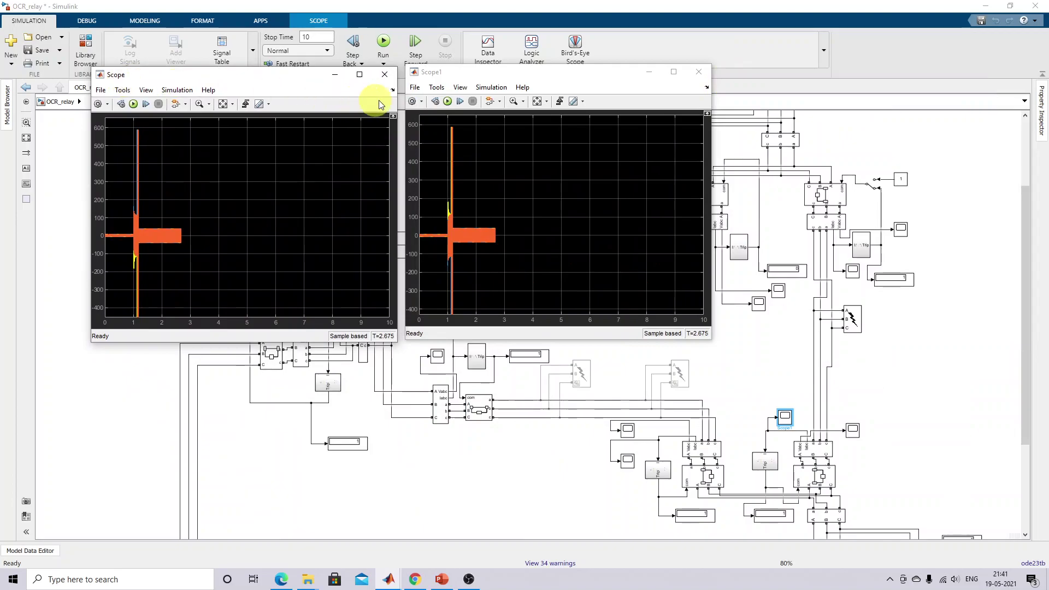
- Run the simulation and circle the vertical line's two trip displays and the post-fault currents in Scope and Scope1
{"action": "left_click", "coordinate": [448, 101]}
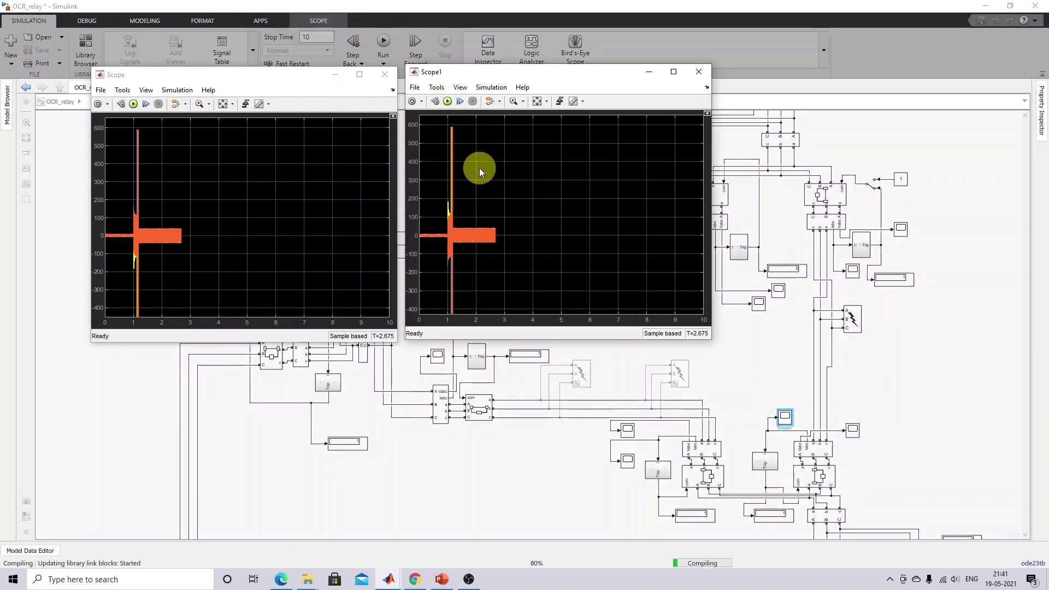
{"action": "key", "text": "ctrl+shift+p"}
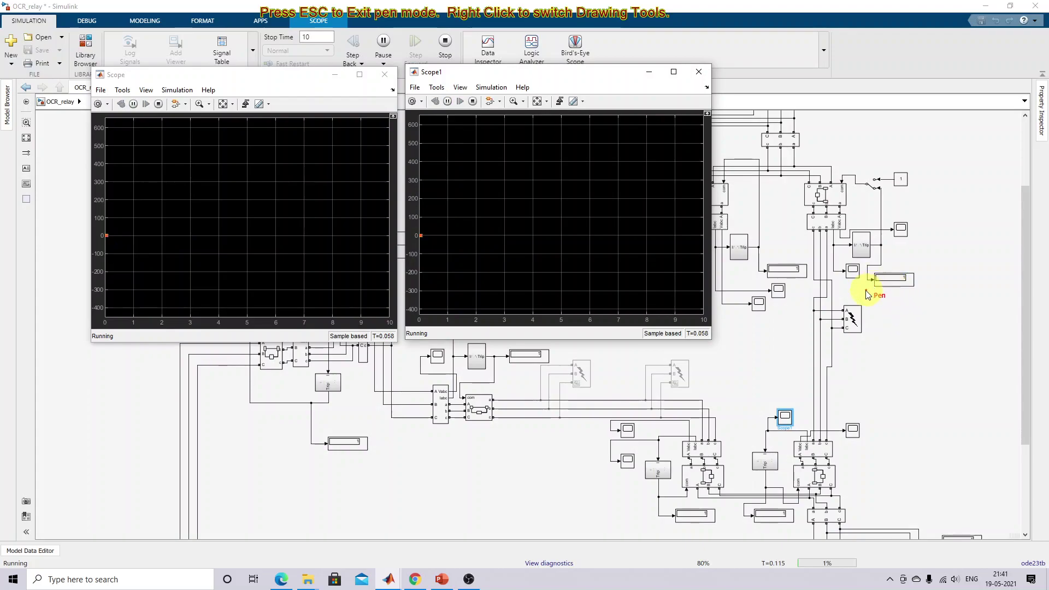
{"action": "mouse_move", "coordinate": [872, 294]}
{"action": "left_mouse_down"}
{"action": "mouse_move", "coordinate": [937, 270]}
{"action": "mouse_move", "coordinate": [892, 261]}
{"action": "mouse_move", "coordinate": [854, 271]}
{"action": "mouse_move", "coordinate": [866, 290]}
{"action": "left_mouse_up"}
{"action": "mouse_move", "coordinate": [789, 506]}
{"action": "left_mouse_down"}
{"action": "mouse_move", "coordinate": [751, 513]}
{"action": "mouse_move", "coordinate": [762, 524]}
{"action": "mouse_move", "coordinate": [778, 507]}
{"action": "mouse_move", "coordinate": [747, 511]}
{"action": "left_mouse_up"}
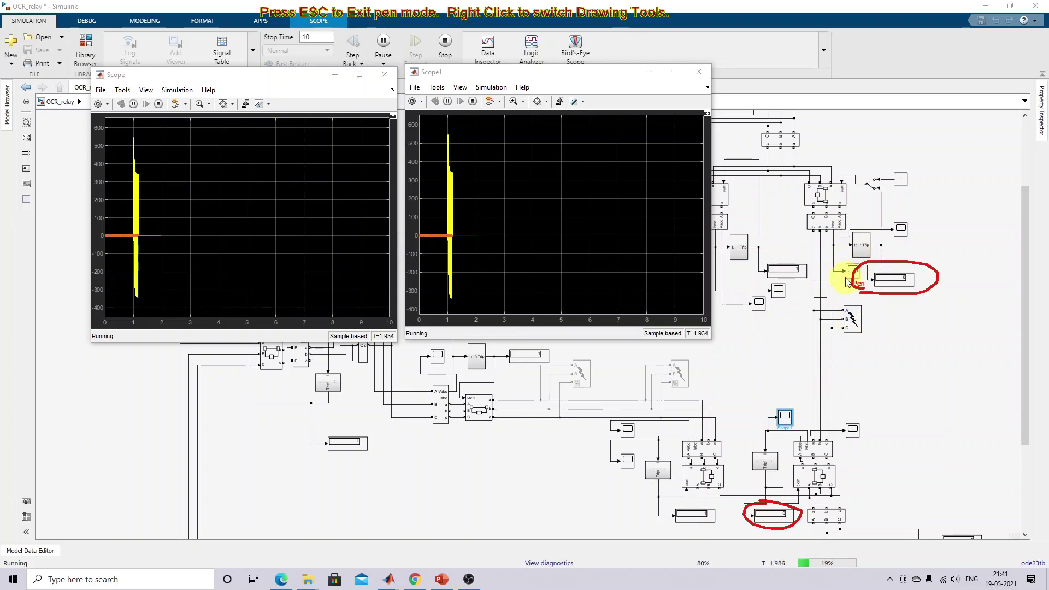
{"action": "mouse_move", "coordinate": [454, 245]}
{"action": "left_mouse_down"}
{"action": "mouse_move", "coordinate": [508, 232]}
{"action": "mouse_move", "coordinate": [477, 218]}
{"action": "mouse_move", "coordinate": [448, 227]}
{"action": "left_mouse_up"}
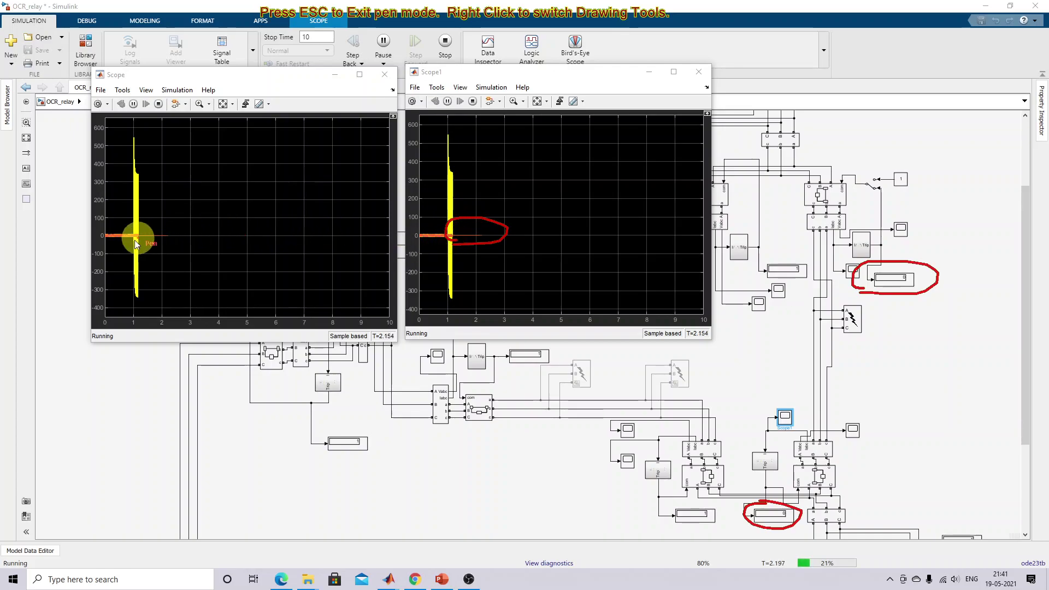
{"action": "left_click_drag", "start_coordinate": [134, 241], "coordinate": [182, 245]}
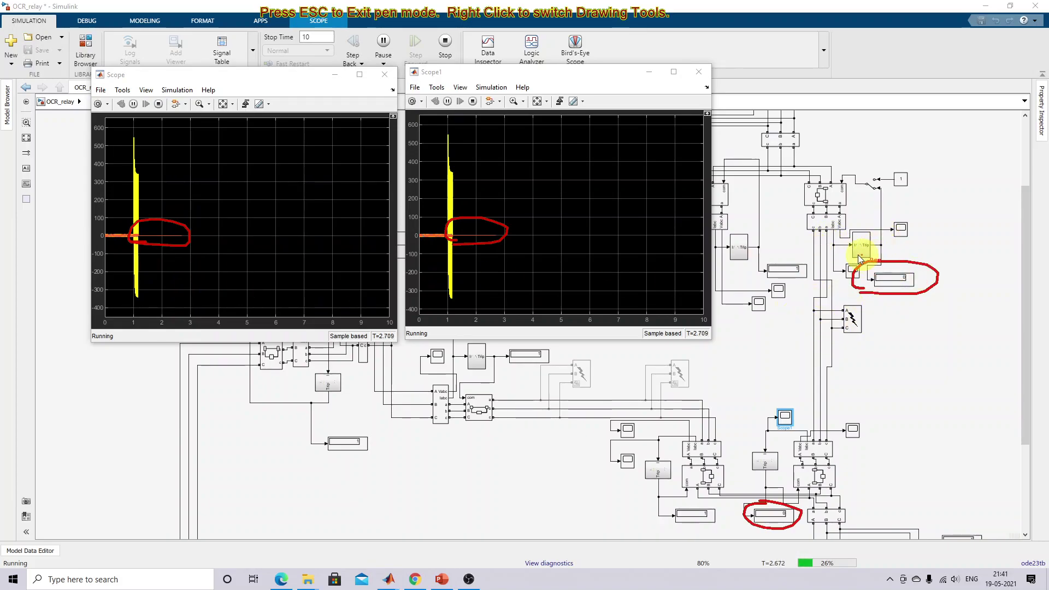
{"action": "key", "text": "Escape"}
- Stop the simulation and comment out the Three-Phase Fault2 block
{"action": "left_click", "coordinate": [158, 105]}
{"action": "left_click", "coordinate": [881, 325]}
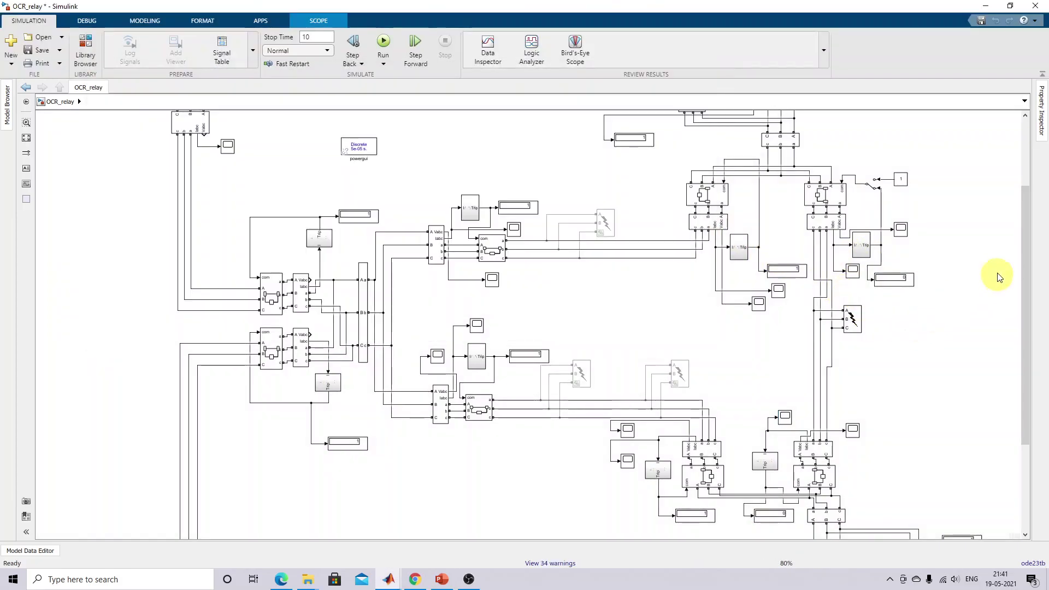
{"action": "left_click_drag", "start_coordinate": [1025, 251], "coordinate": [1027, 377]}
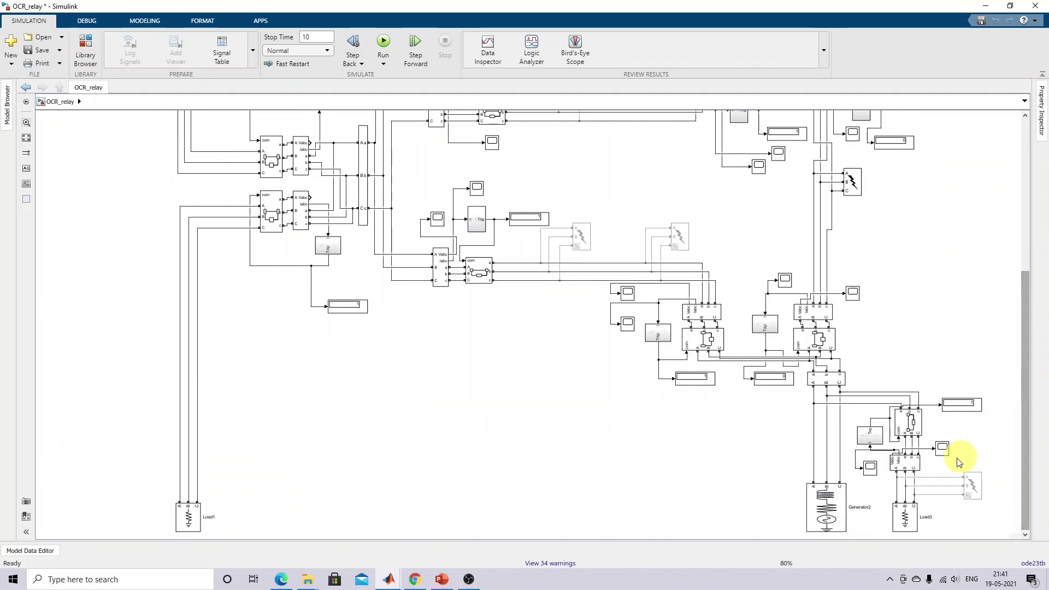
{"action": "left_click", "coordinate": [973, 484]}
{"action": "left_click", "coordinate": [854, 184]}
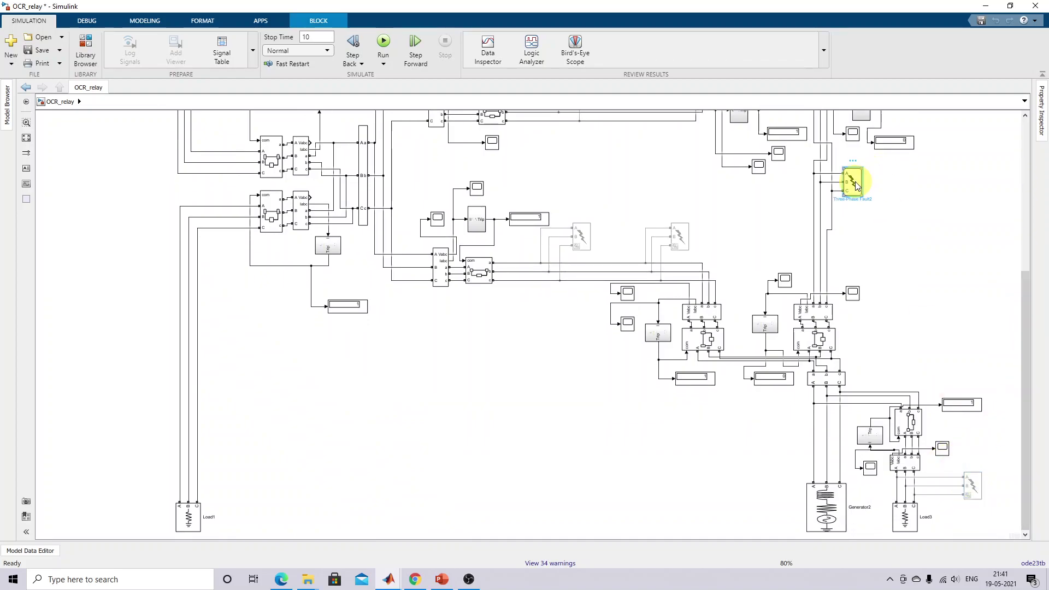
{"action": "left_click", "coordinate": [854, 159]}
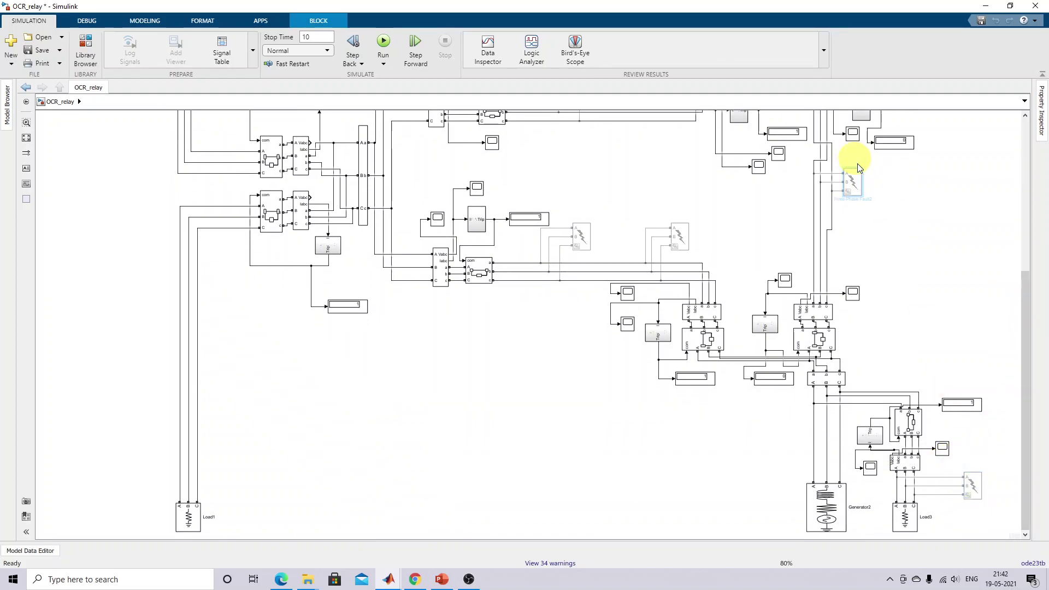
- Uncomment the three-phase fault block on the Load3 branch
{"action": "left_click", "coordinate": [971, 478]}
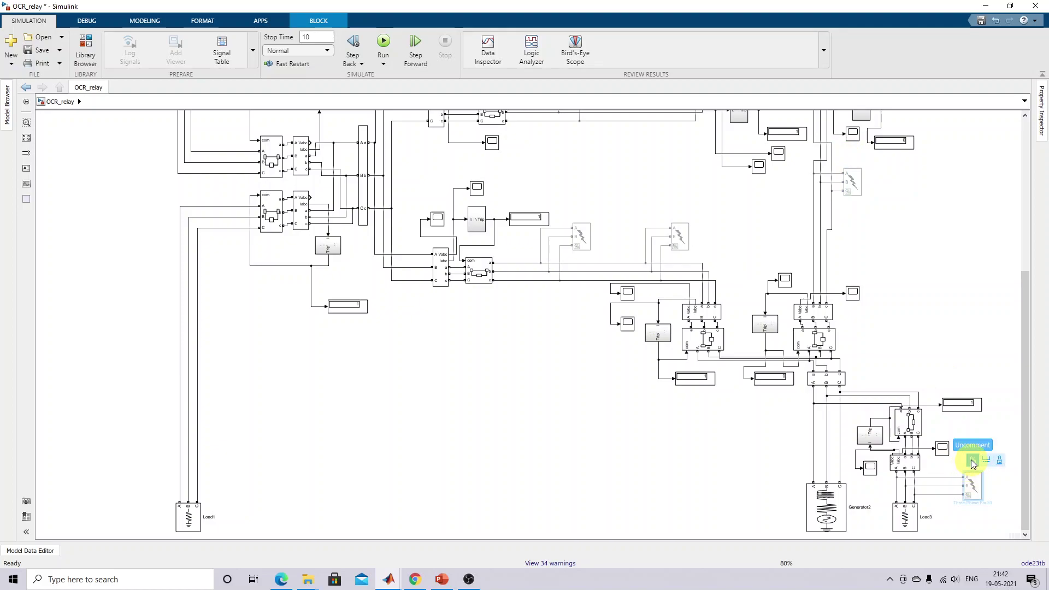
{"action": "left_click", "coordinate": [972, 460]}
{"action": "left_click", "coordinate": [910, 491]}
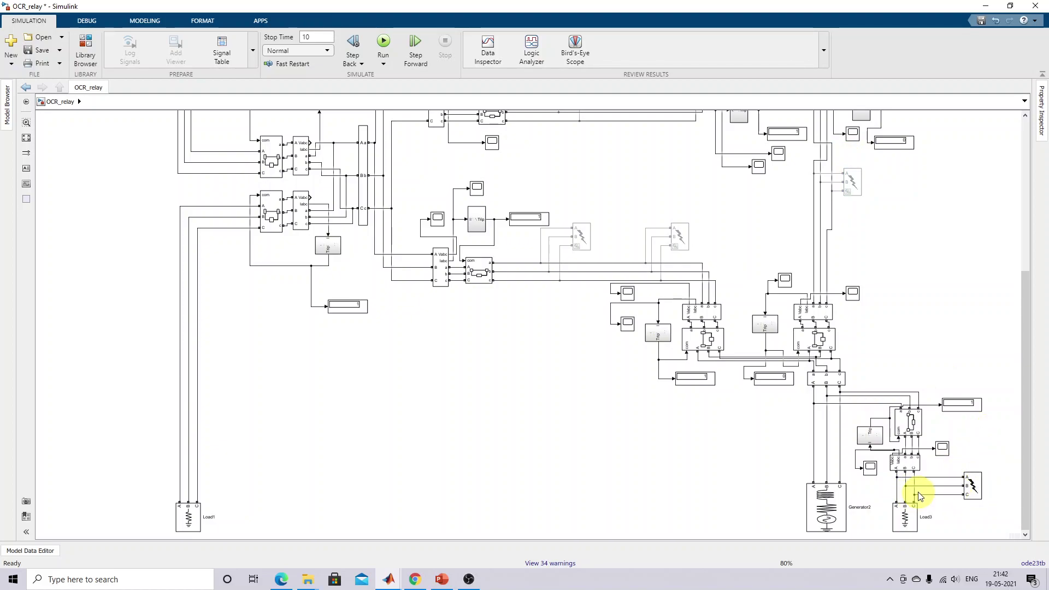
{"action": "left_click", "coordinate": [918, 463]}
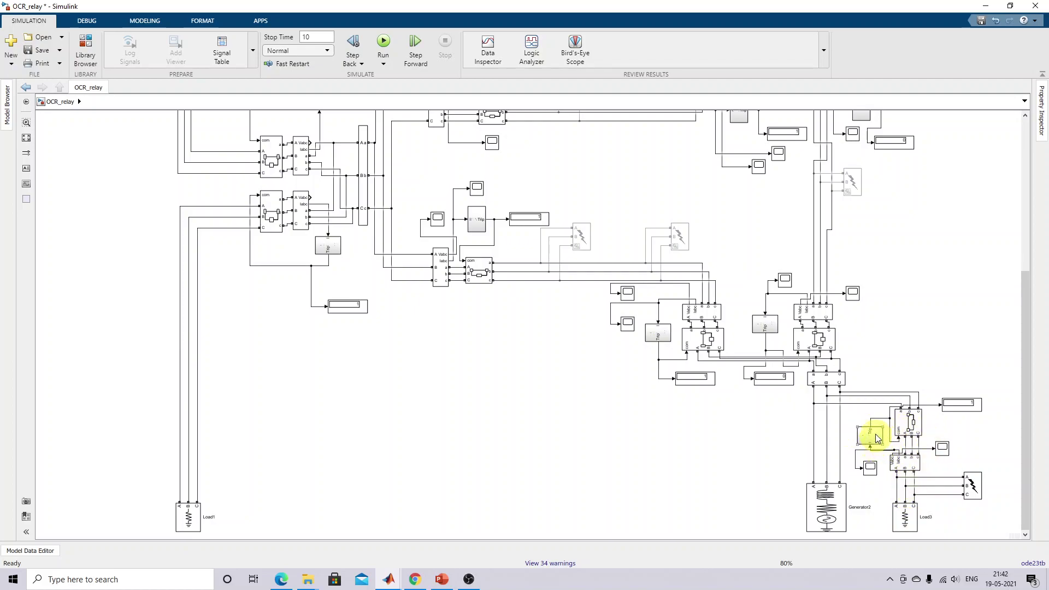
- Open Scope3 on the Load3 branch and move its window clear of the branch's trip display
{"action": "left_click", "coordinate": [943, 449]}
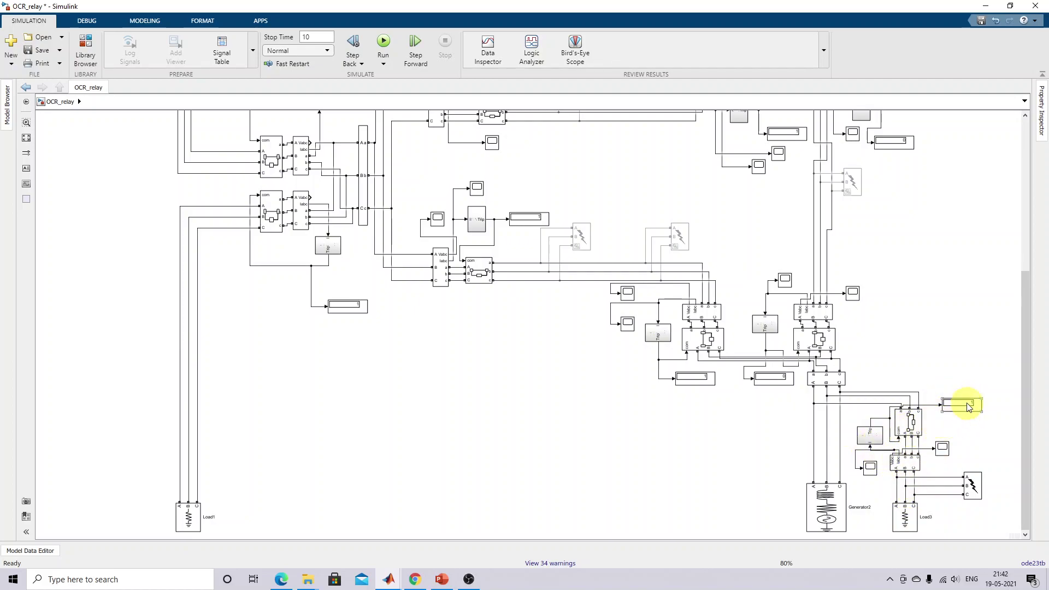
{"action": "left_click", "coordinate": [968, 406]}
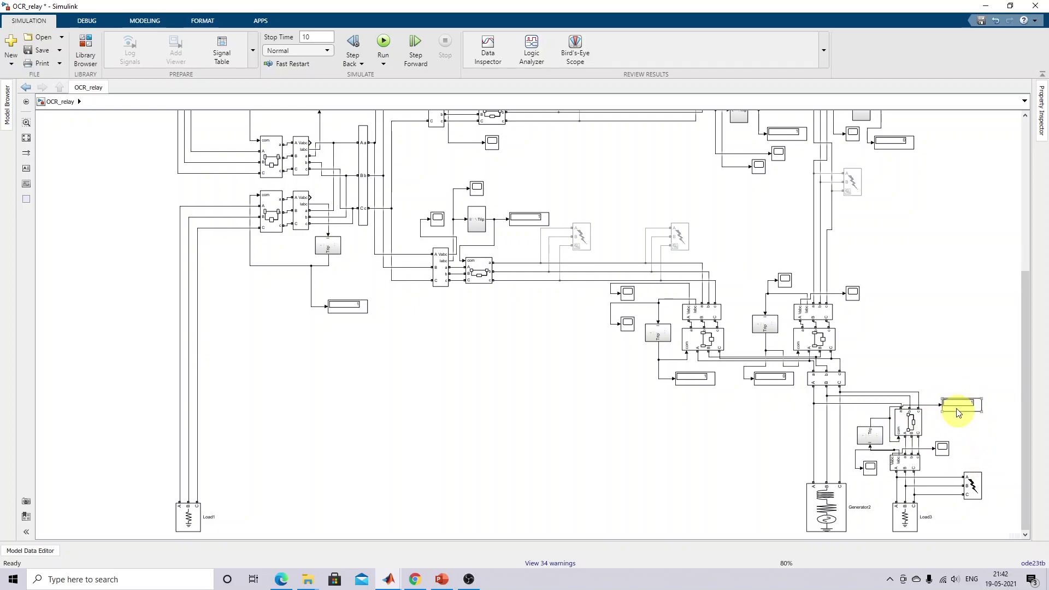
{"action": "left_click", "coordinate": [948, 458]}
{"action": "left_click", "coordinate": [871, 468]}
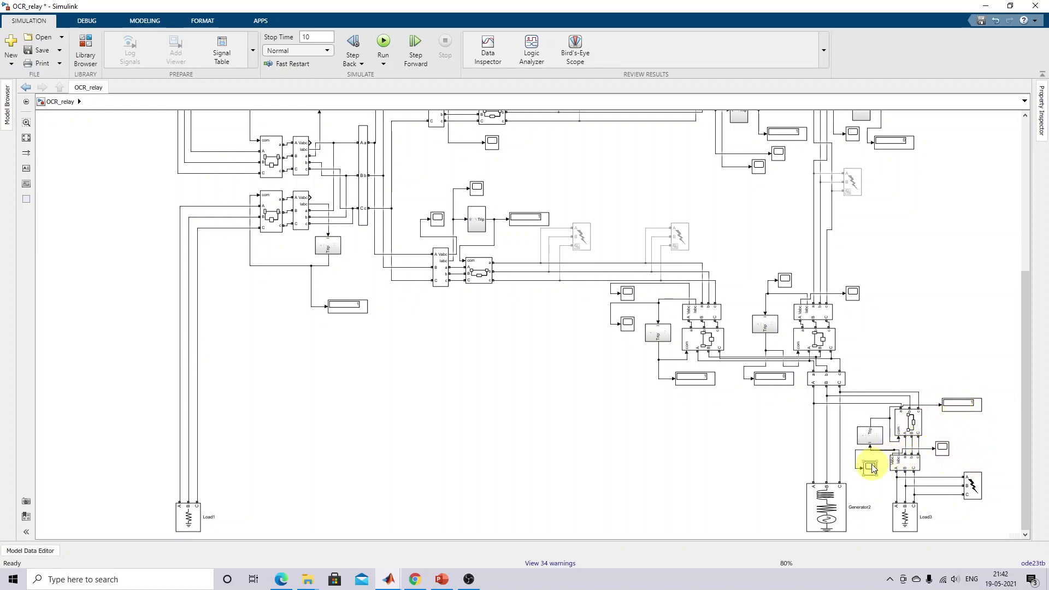
{"action": "double_click", "coordinate": [872, 469]}
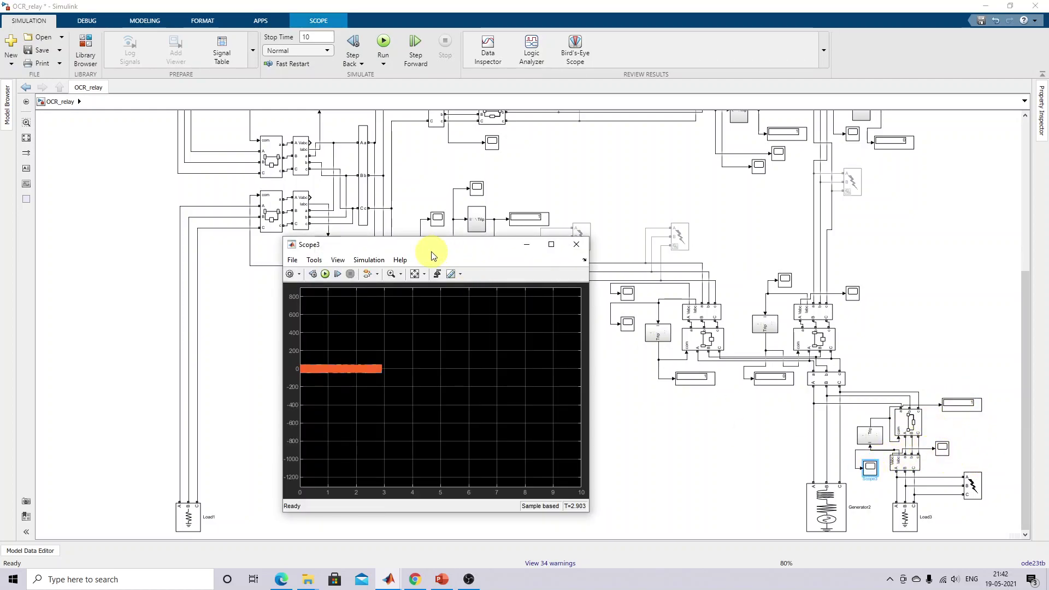
{"action": "left_click_drag", "start_coordinate": [430, 252], "coordinate": [488, 207]}
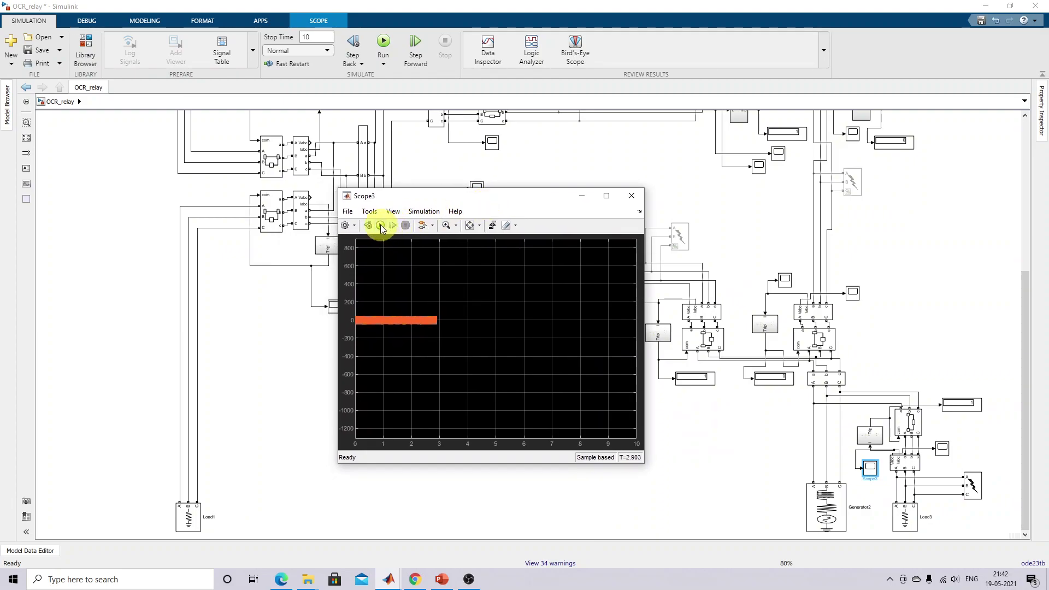
- Run the simulation with the Load3 fault active and bring the Scope3 window back in front of the model
{"action": "left_click", "coordinate": [380, 225]}
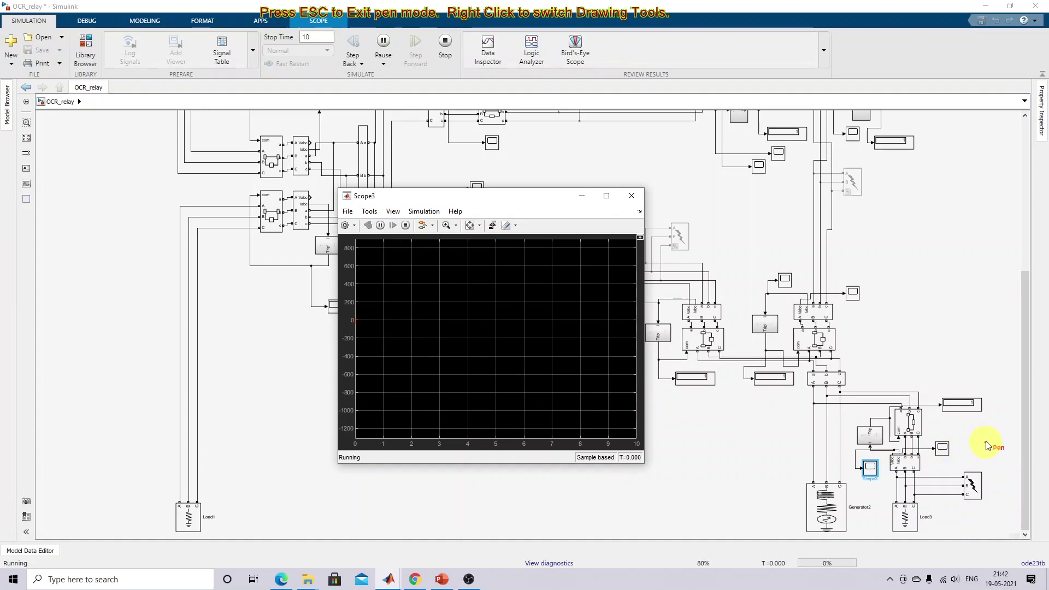
{"action": "left_click", "coordinate": [936, 423]}
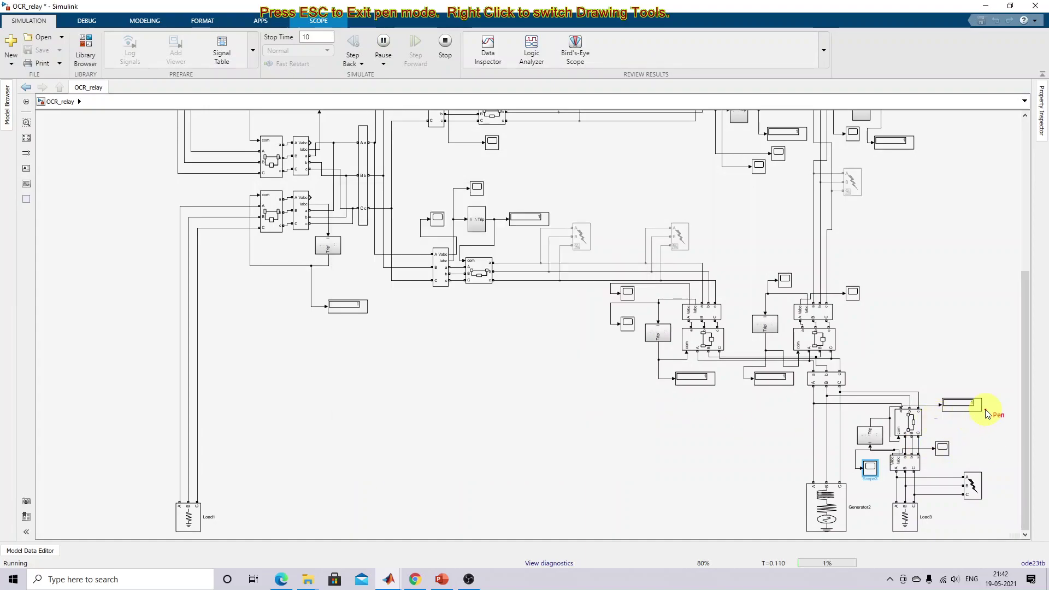
{"action": "left_click", "coordinate": [941, 427]}
{"action": "mouse_move", "coordinate": [942, 427]}
{"action": "left_mouse_down"}
{"action": "mouse_move", "coordinate": [974, 425]}
{"action": "mouse_move", "coordinate": [994, 401]}
{"action": "mouse_move", "coordinate": [951, 382]}
{"action": "mouse_move", "coordinate": [942, 419]}
{"action": "left_mouse_up"}
{"action": "key", "text": "Escape"}
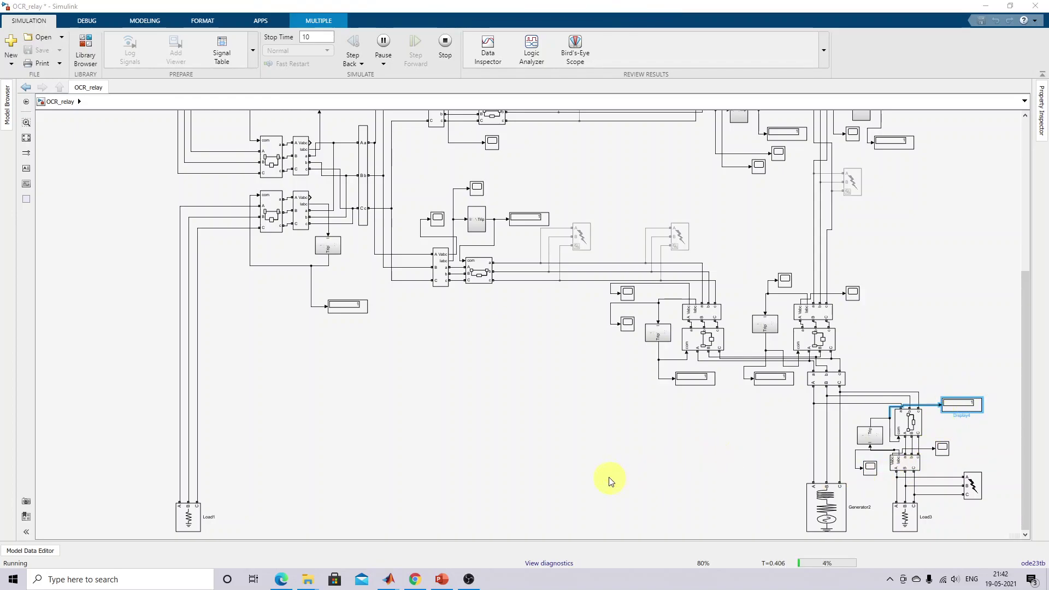
{"action": "mouse_move", "coordinate": [389, 580]}
{"action": "left_click", "coordinate": [596, 542]}
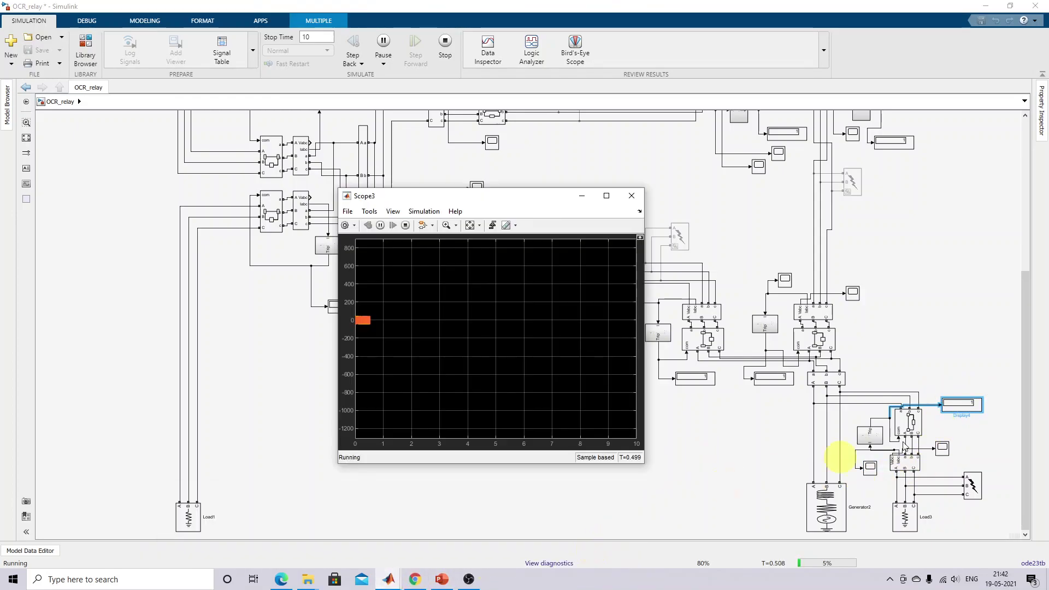
- Underline the Load3 trip display and circle the post-fault current in Scope3, then stop the simulation and return to the model
{"action": "key", "text": "F9"}
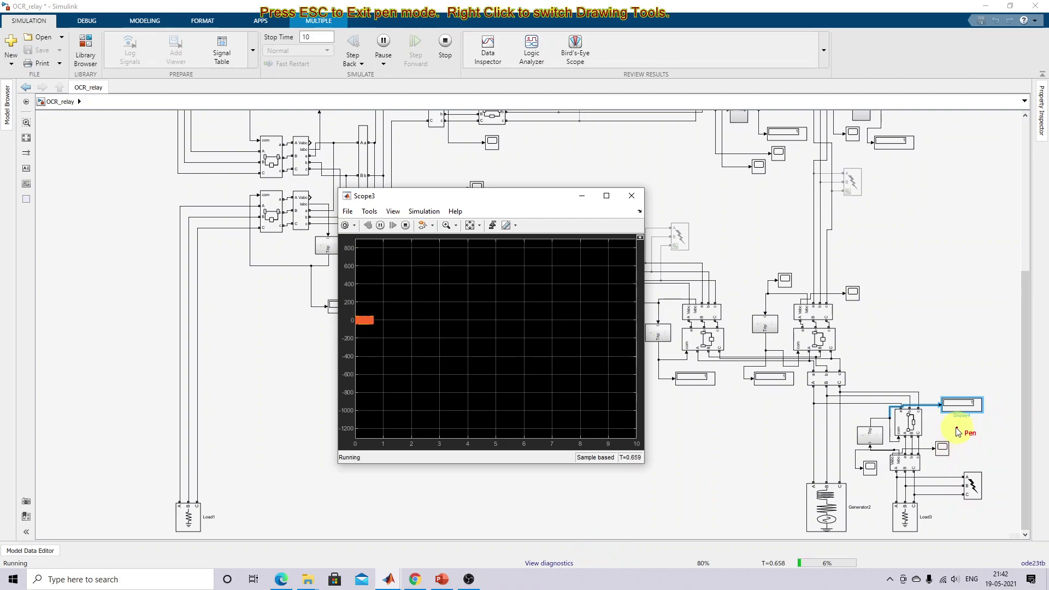
{"action": "left_click_drag", "start_coordinate": [946, 425], "coordinate": [990, 426]}
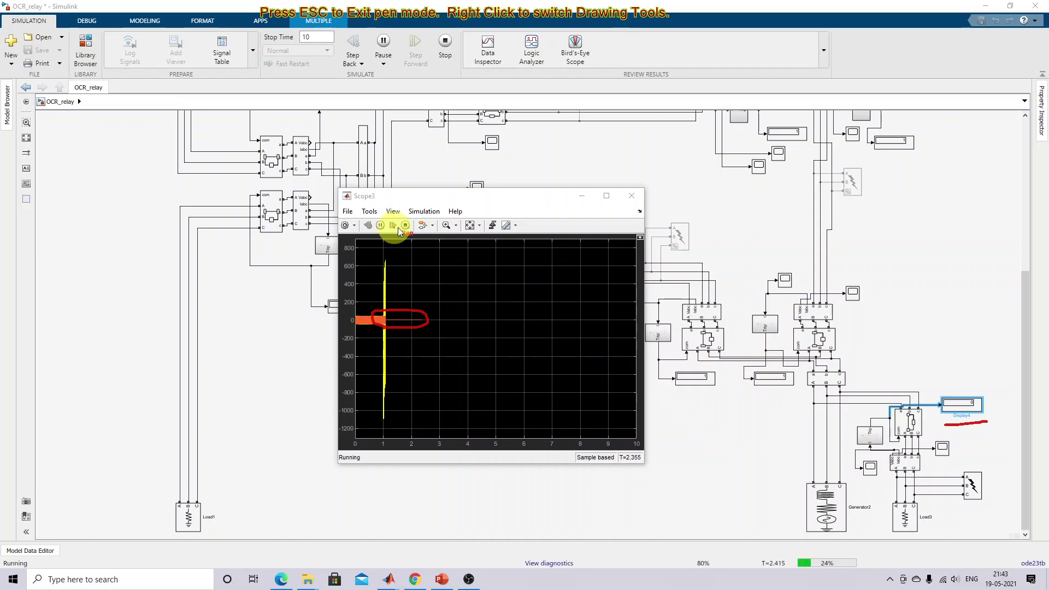
{"action": "key", "text": "Escape"}
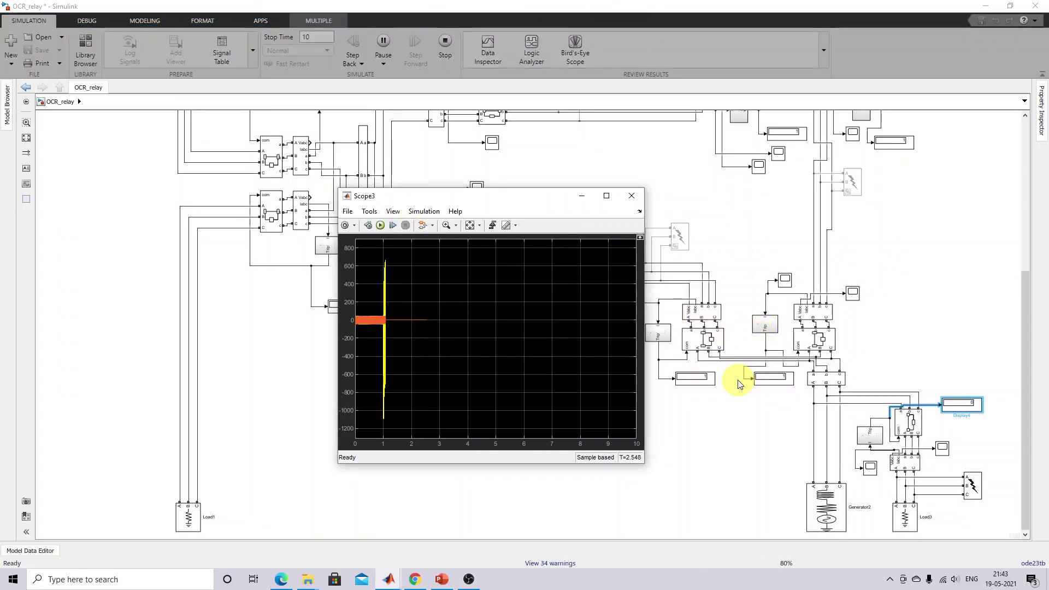
{"action": "left_click", "coordinate": [738, 383]}
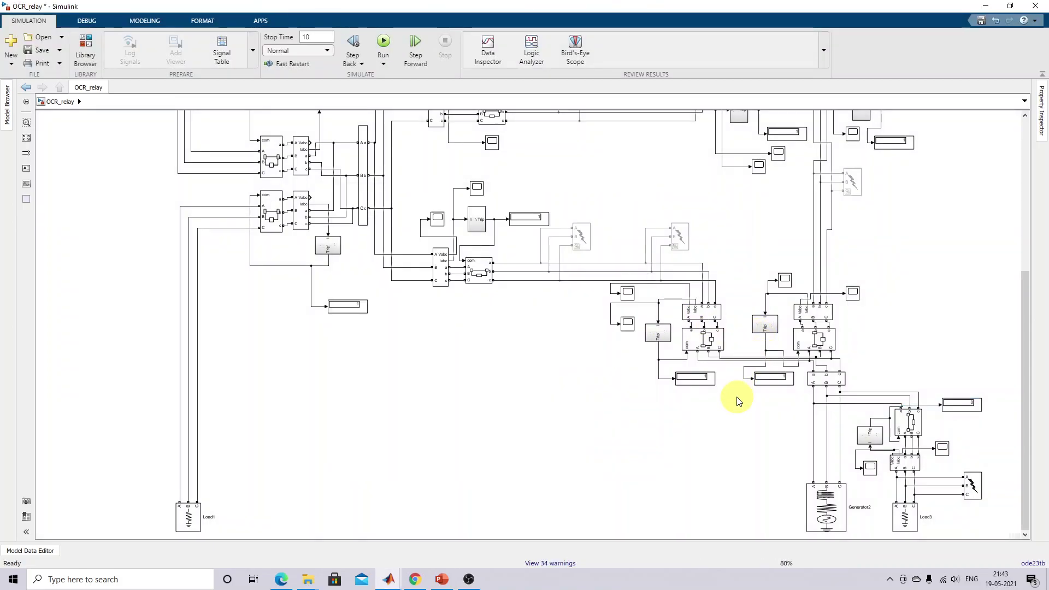